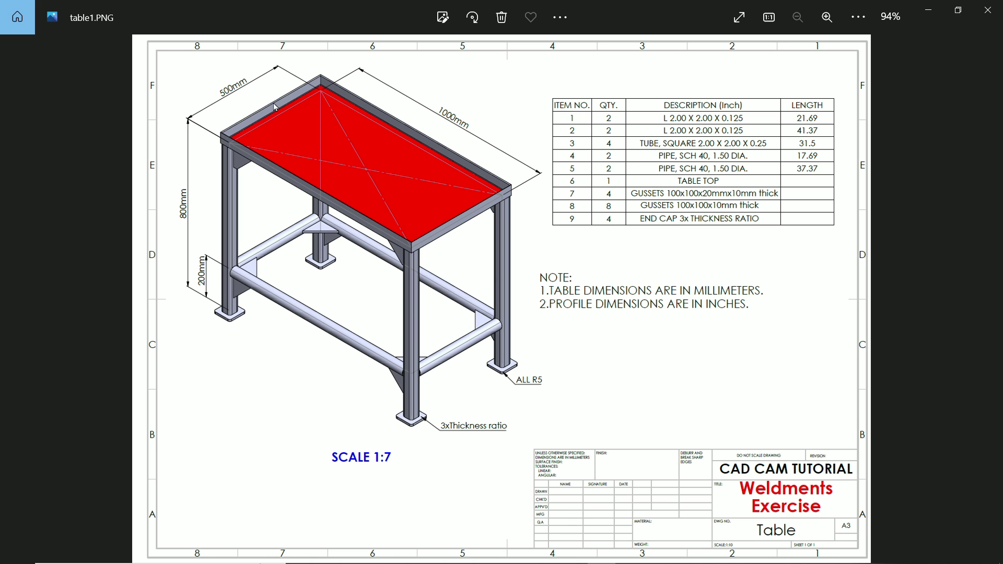
Examine the table drawing's overall dimensions, leg layout and parts list in table1.PNG
scroll(276, 107, "up", 2)
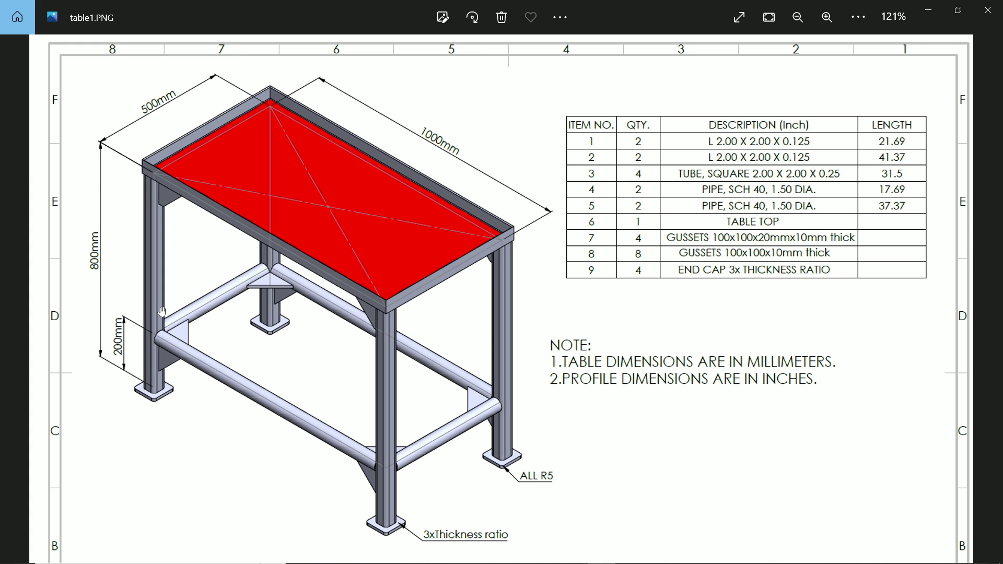
scroll(182, 198, "up", 5)
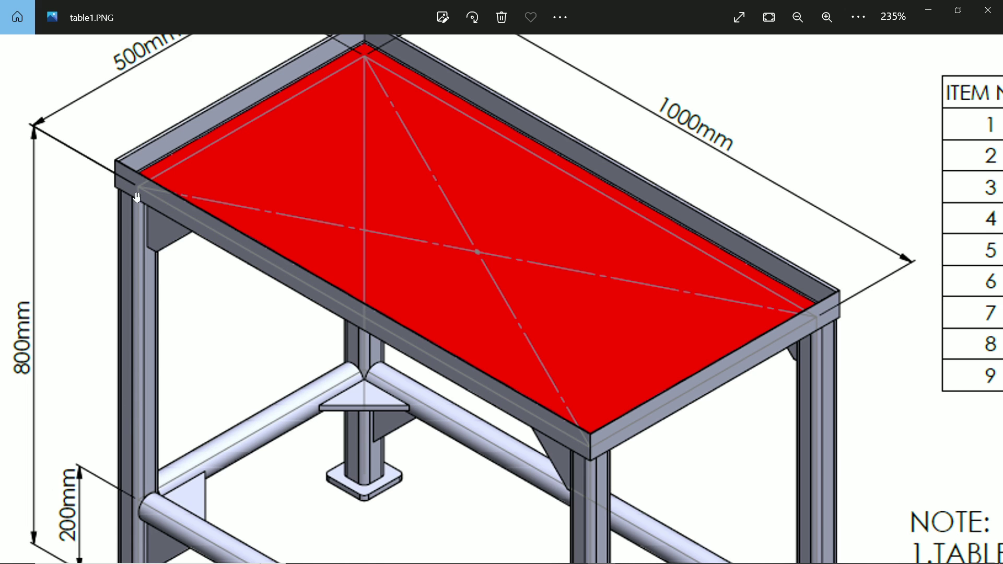
scroll(181, 224, "down", 5)
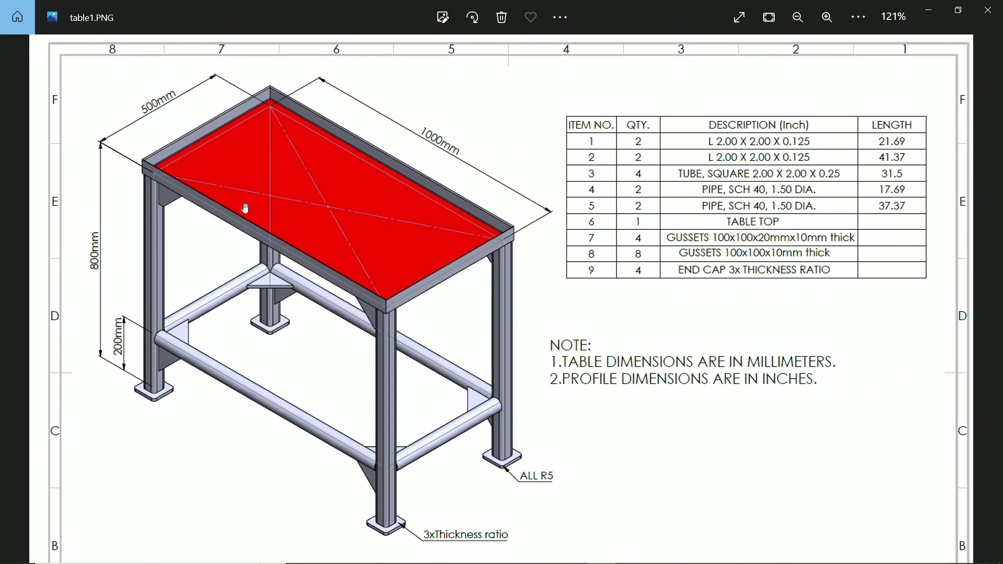
Switch to SOLIDWORKS and enable the Weldments command set for the part
left_click(929, 9)
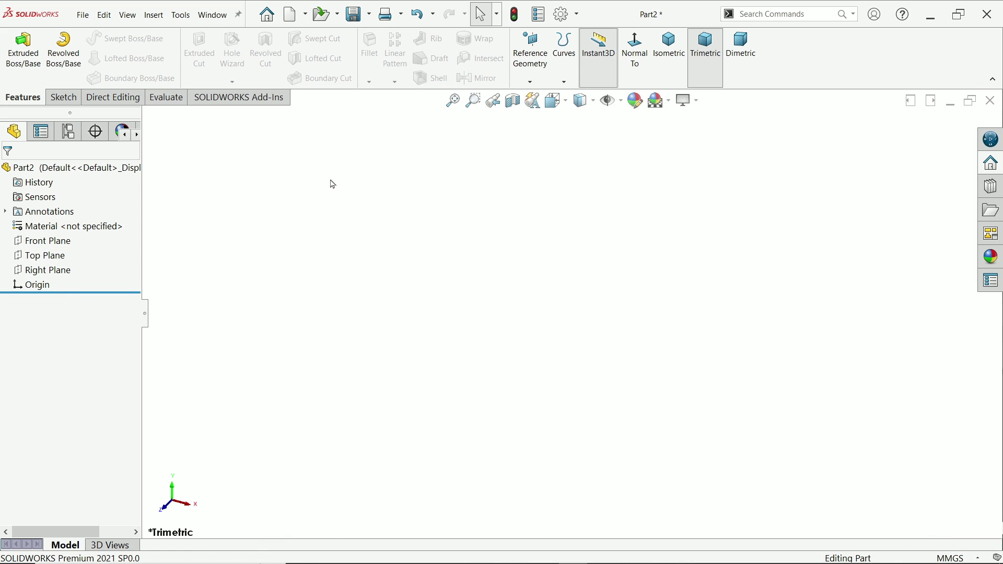
right_click(112, 98)
mouse_move(139, 134)
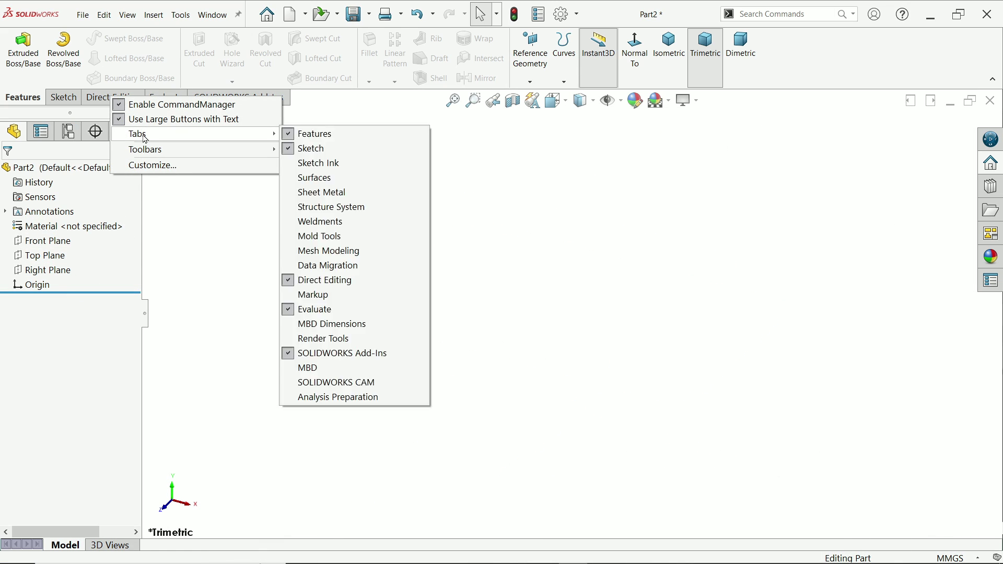
left_click(308, 224)
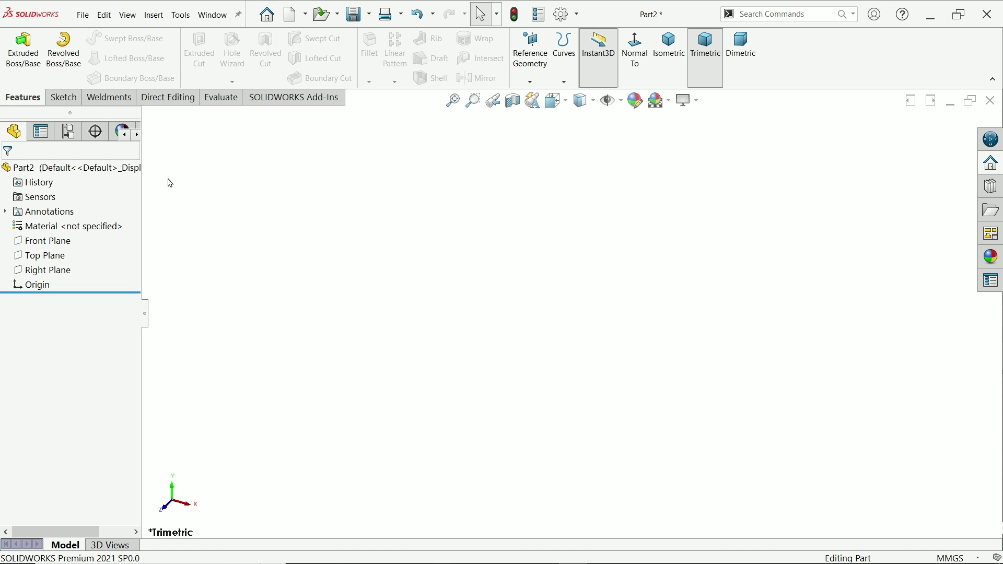
Start a 3D sketch and draw a center rectangle about 208 by 122 mm on the ZX plane, centred on the origin
left_click(103, 98)
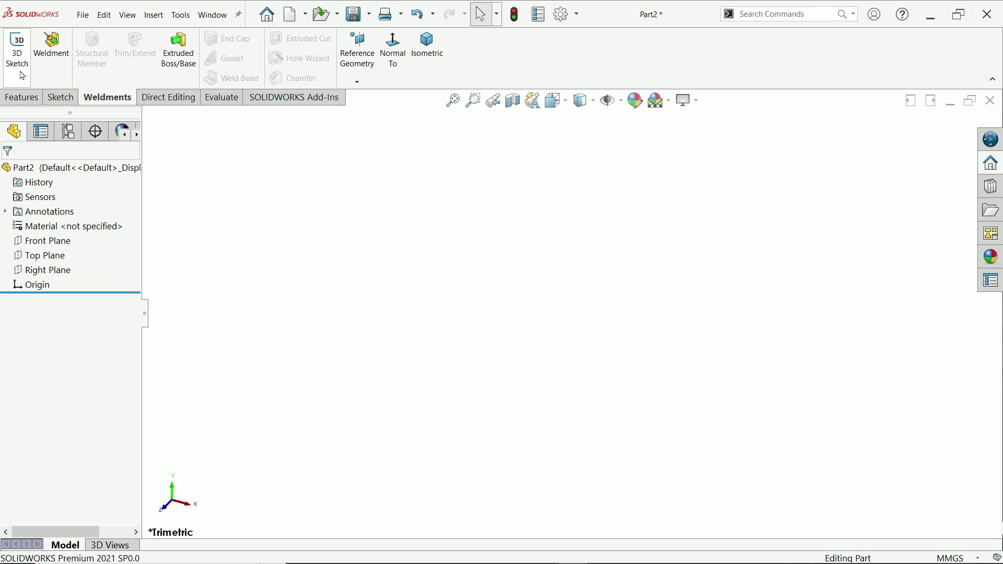
left_click(17, 50)
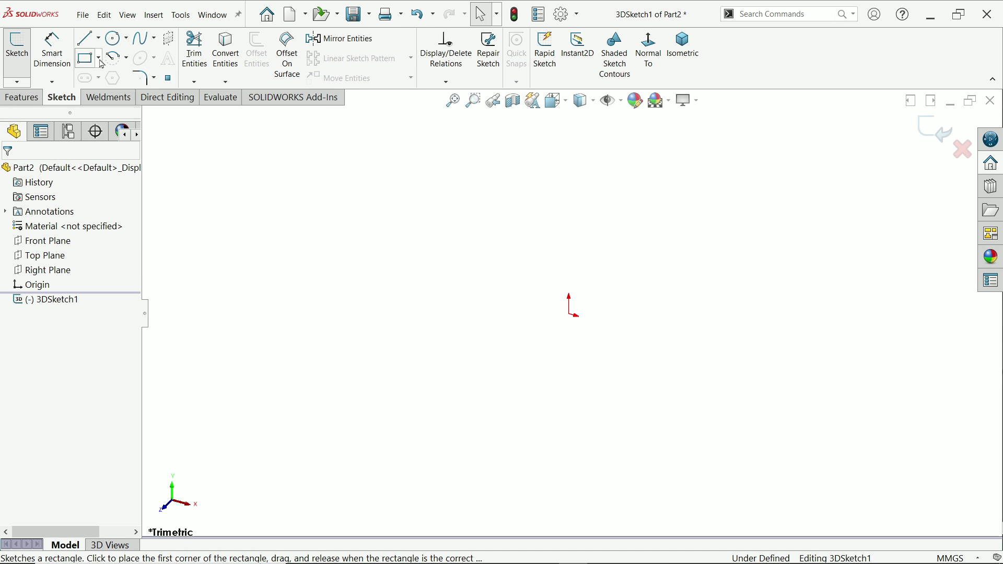
left_click(99, 57)
left_click(103, 90)
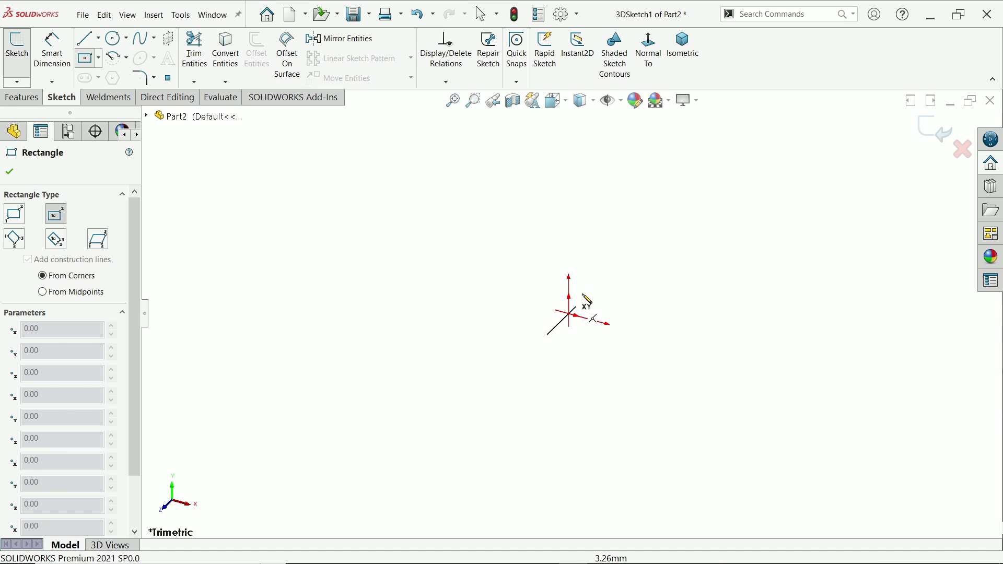
key("Tab")
key("Tab")
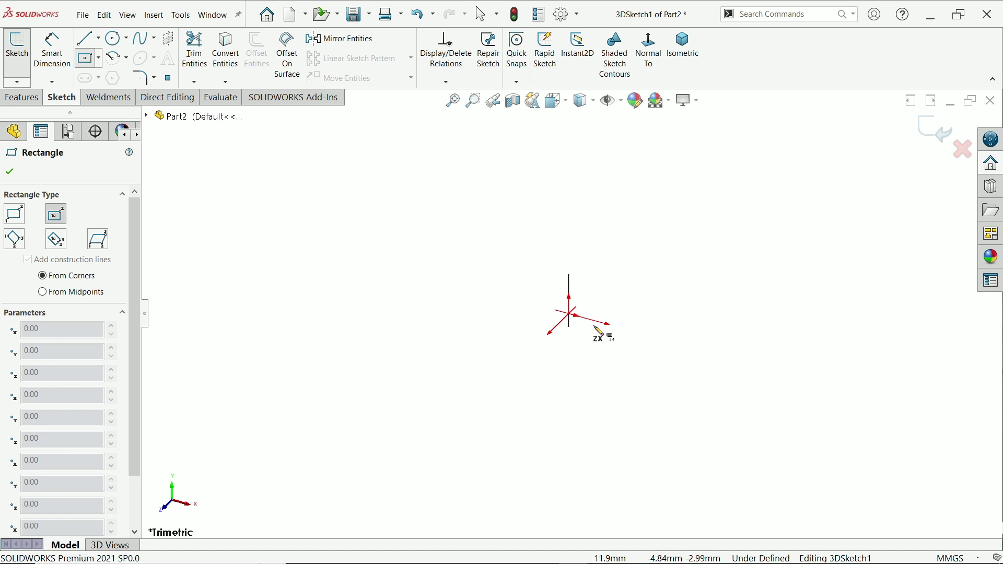
left_click(569, 315)
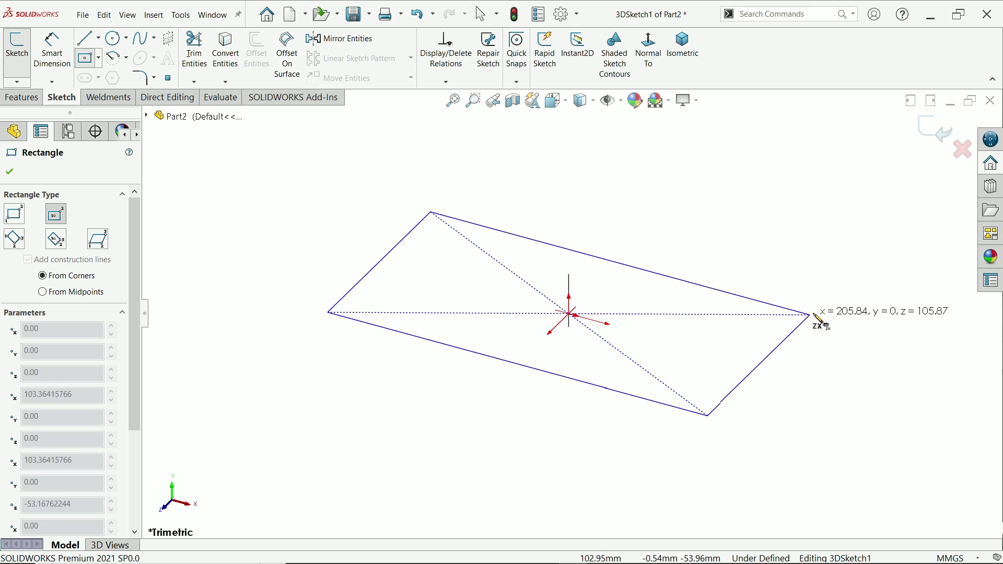
left_click(821, 308)
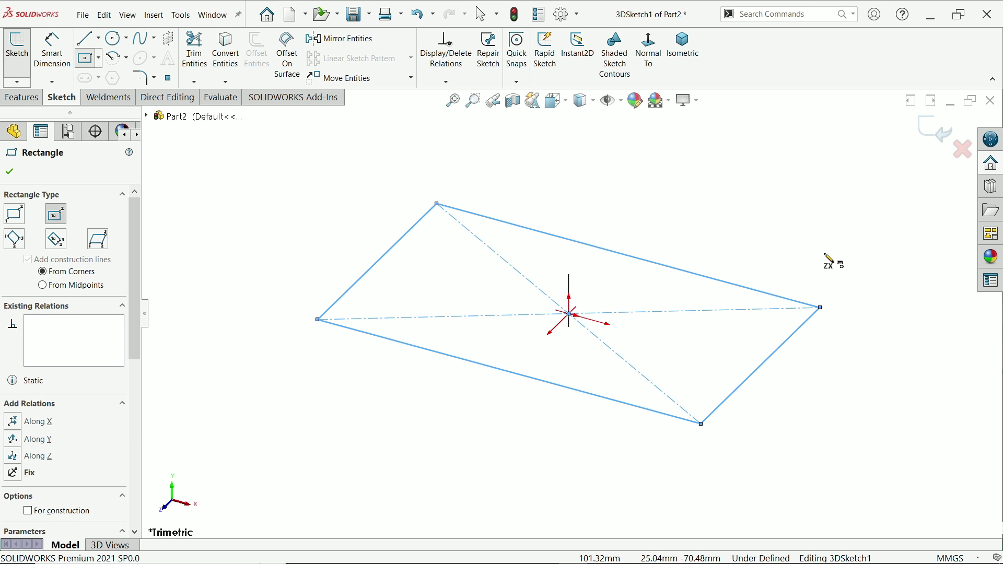
key("Escape")
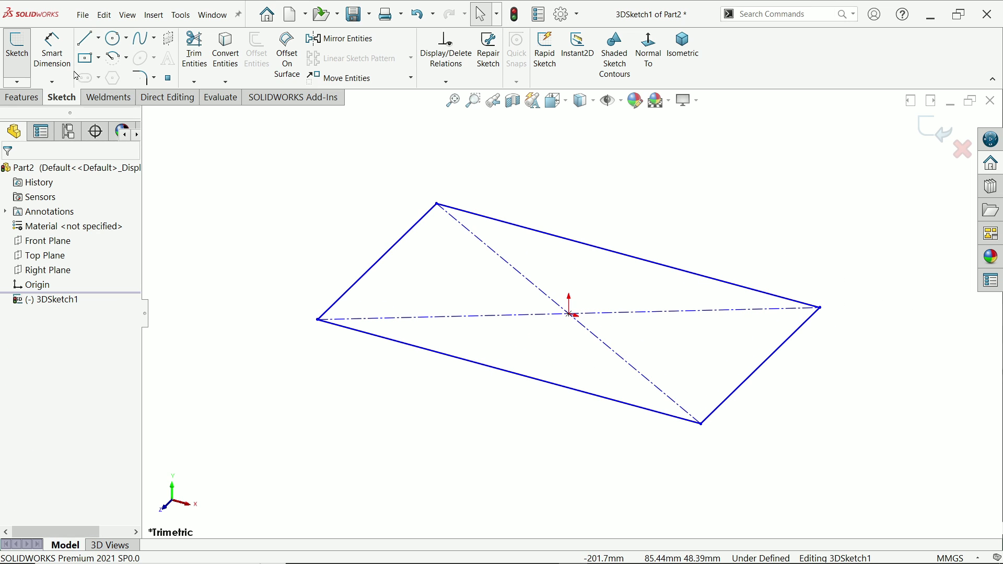
Constrain the rectangle's left short side along Z and its front long side along X
left_click(352, 287)
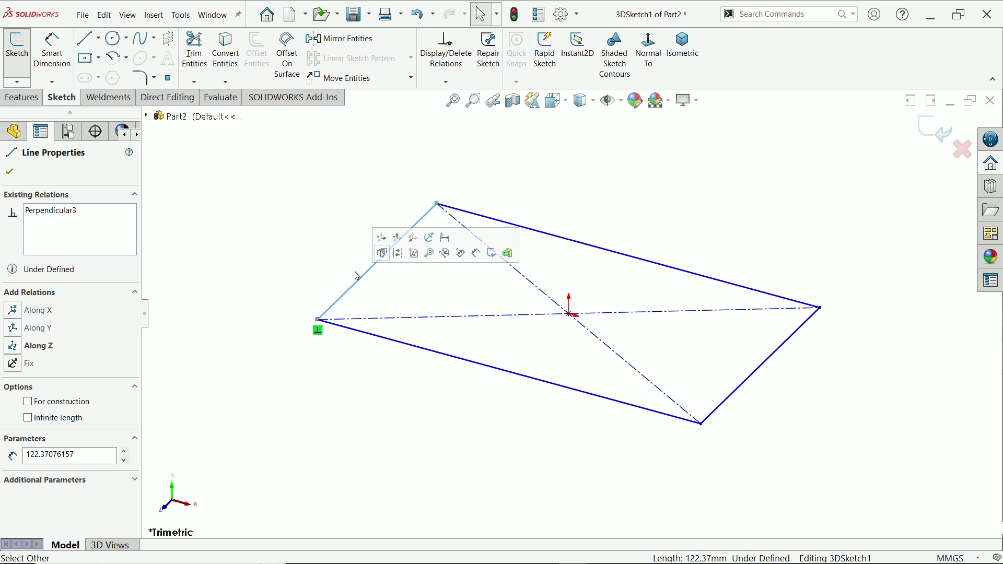
left_click(411, 241)
left_click(431, 357)
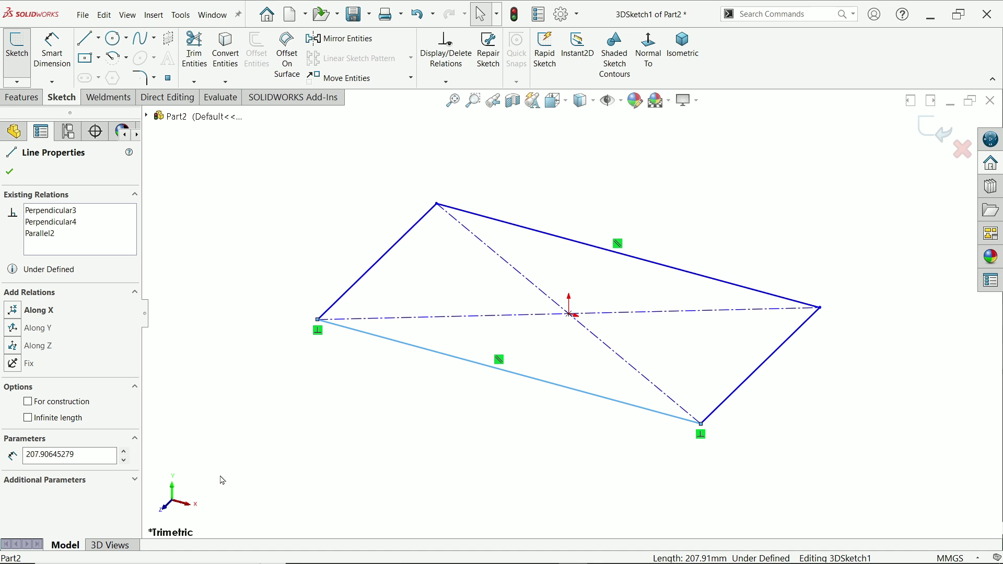
left_click(40, 310)
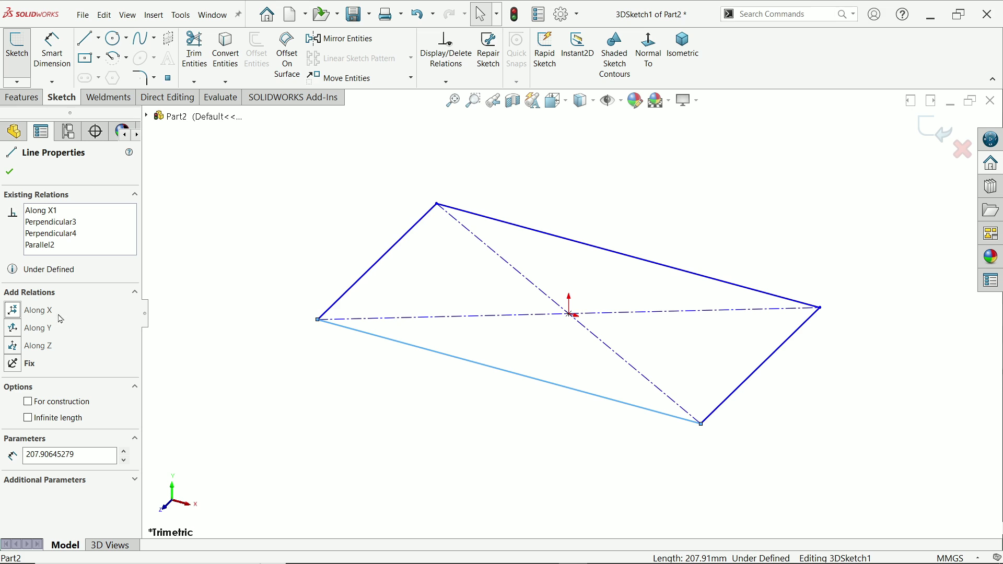
Dimension the rectangle's left short side at 500 mm
left_click(52, 49)
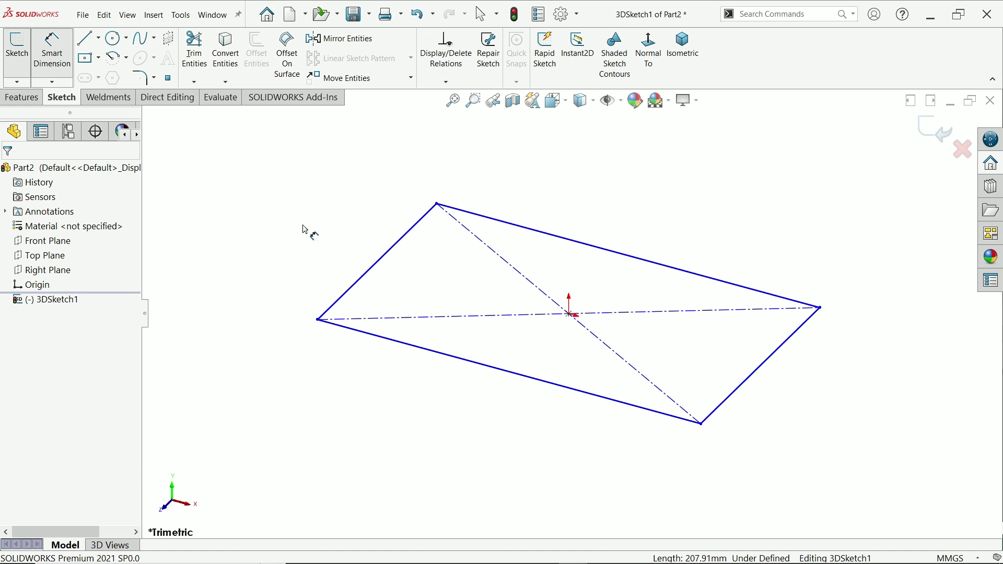
left_click(374, 266)
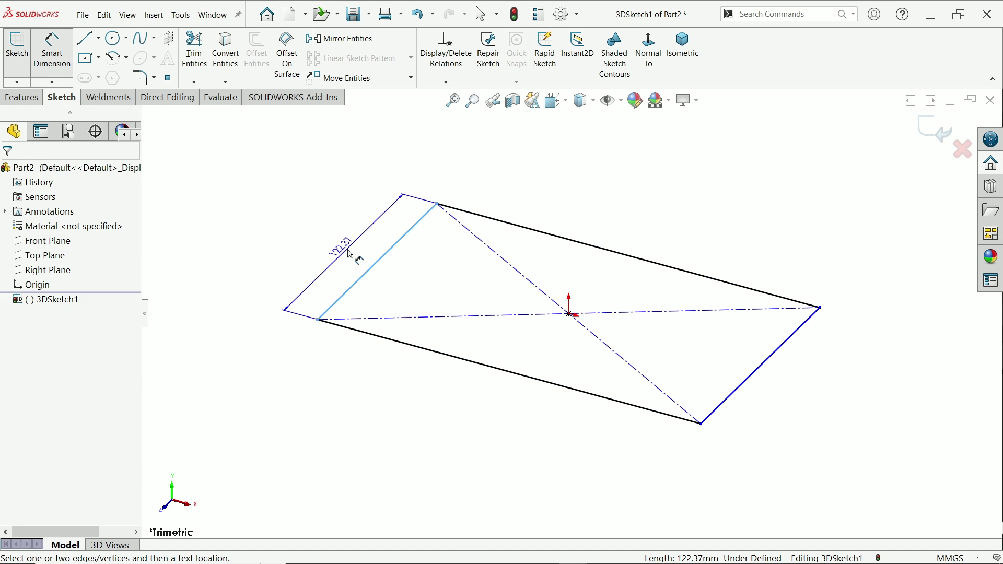
left_click(350, 254)
type("500")
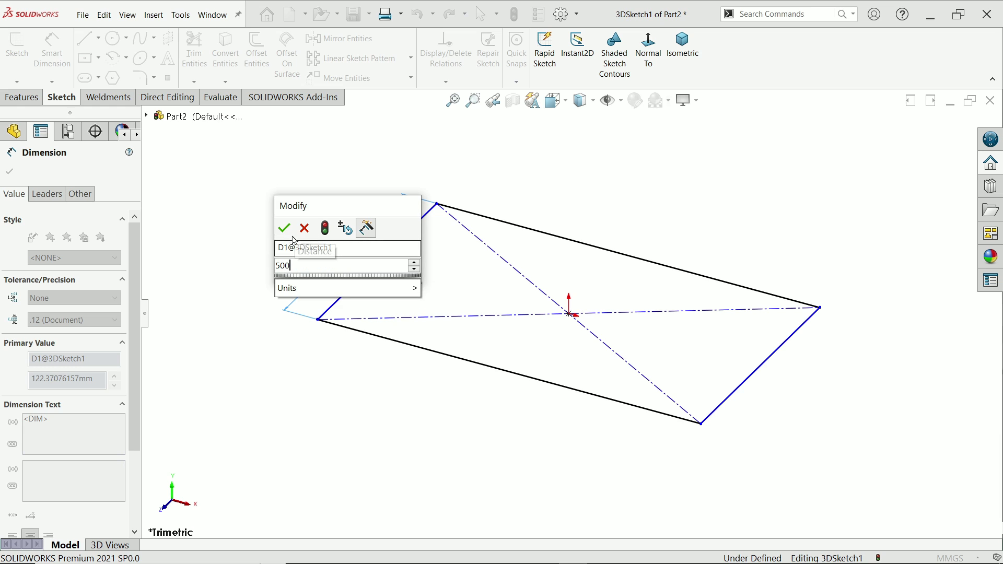
left_click(285, 228)
Dimension the rectangle's front long side at 1000 mm
left_click(469, 362)
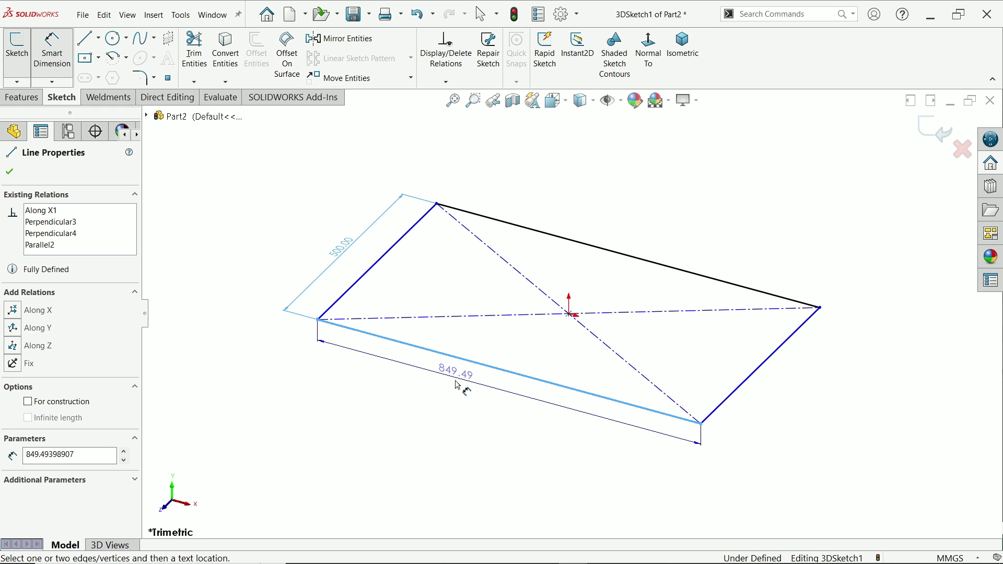
left_click(452, 392)
type("100")
left_click(386, 366)
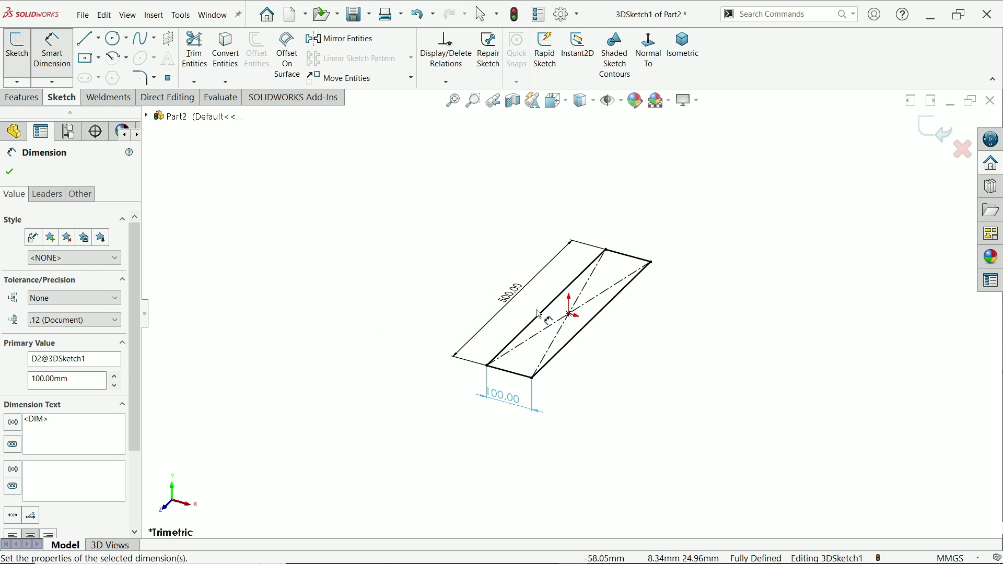
double_click(505, 398)
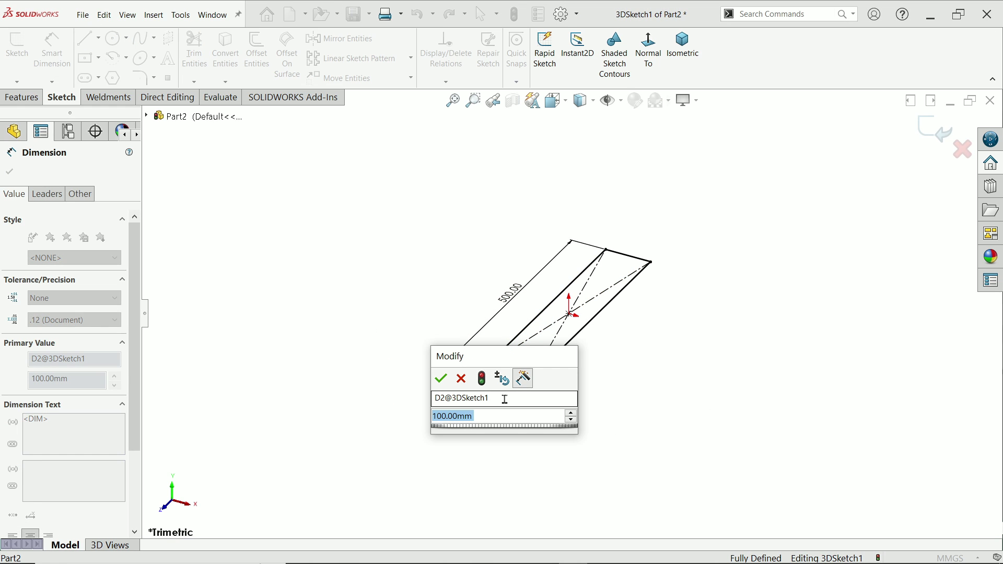
type("1000")
key("Return")
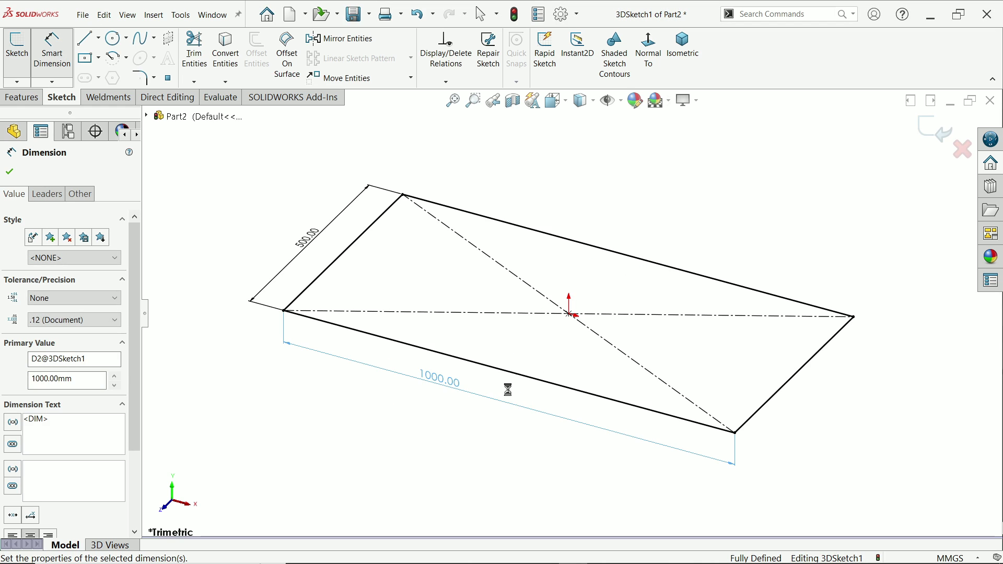
left_click(10, 171)
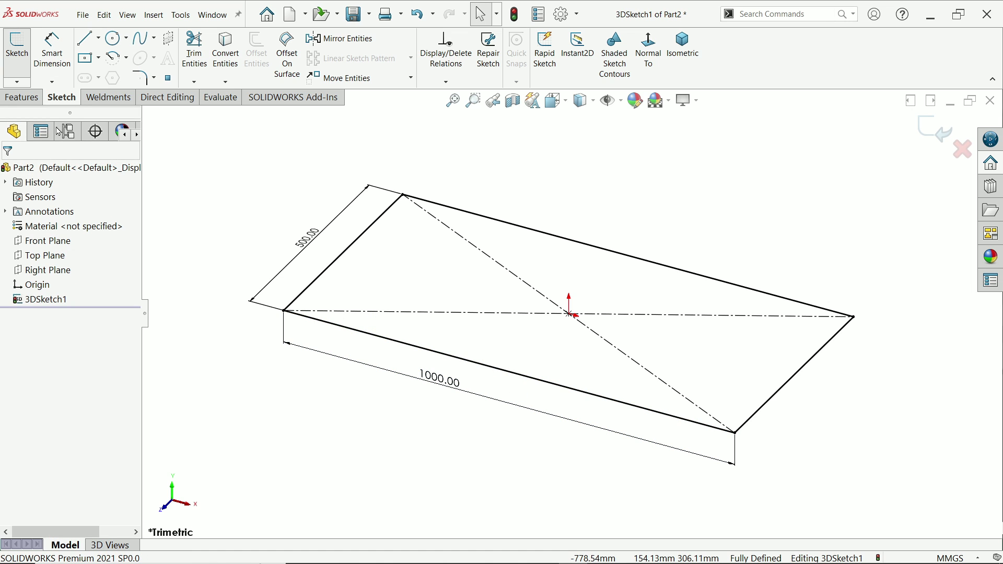
Sketch a vertical leg line straight down from the rectangle's front-left corner
left_click(82, 46)
left_click(284, 311)
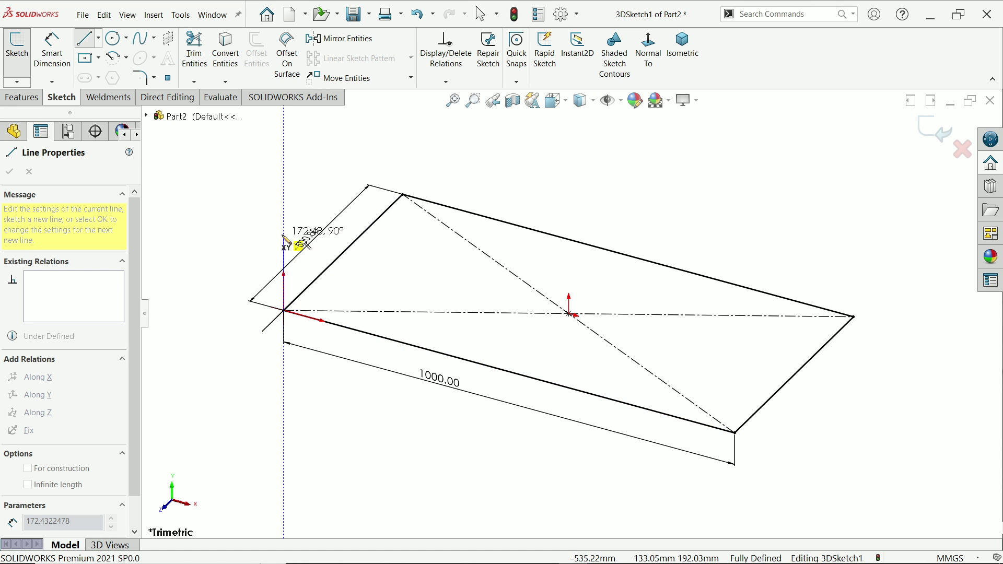
left_click(284, 464)
key("Escape")
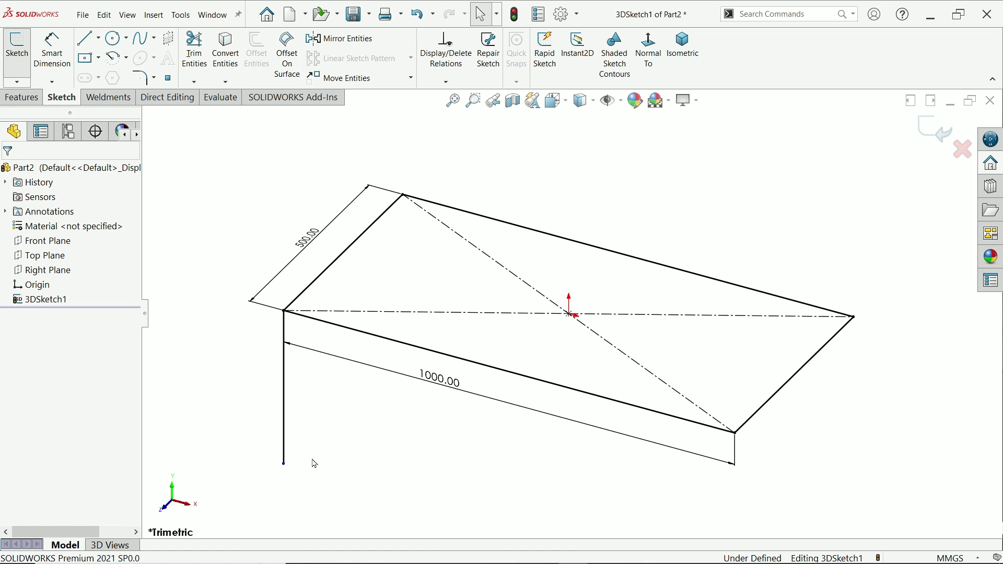
Sketch a second vertical leg line down from the rectangle's back-left corner, about half as long as the front-left leg
key("l")
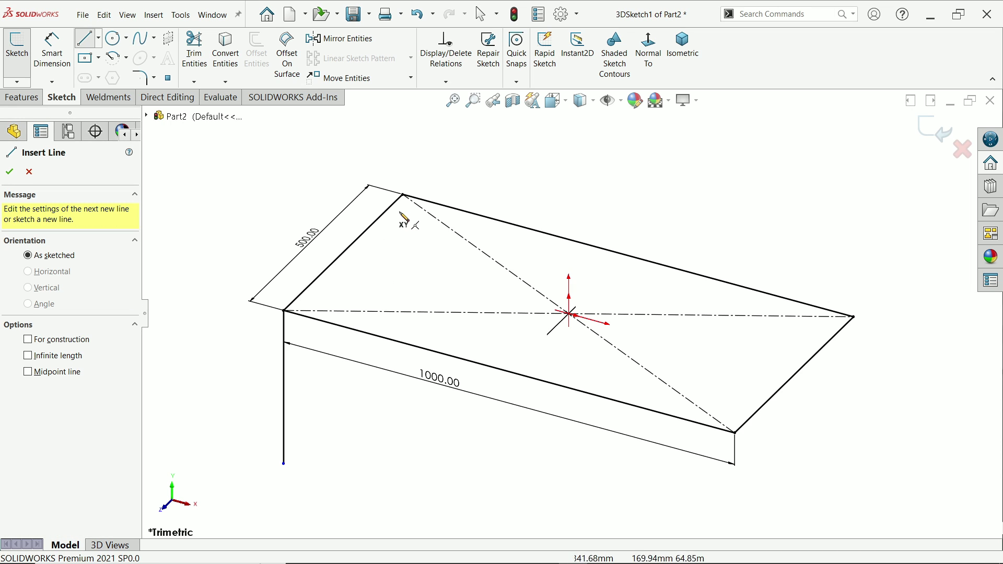
left_click(403, 197)
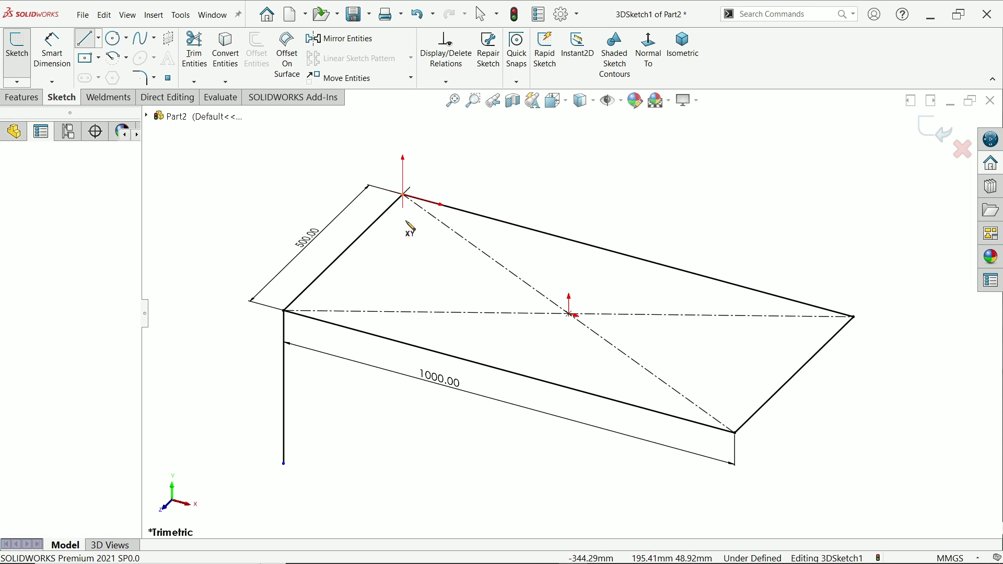
right_click(440, 276)
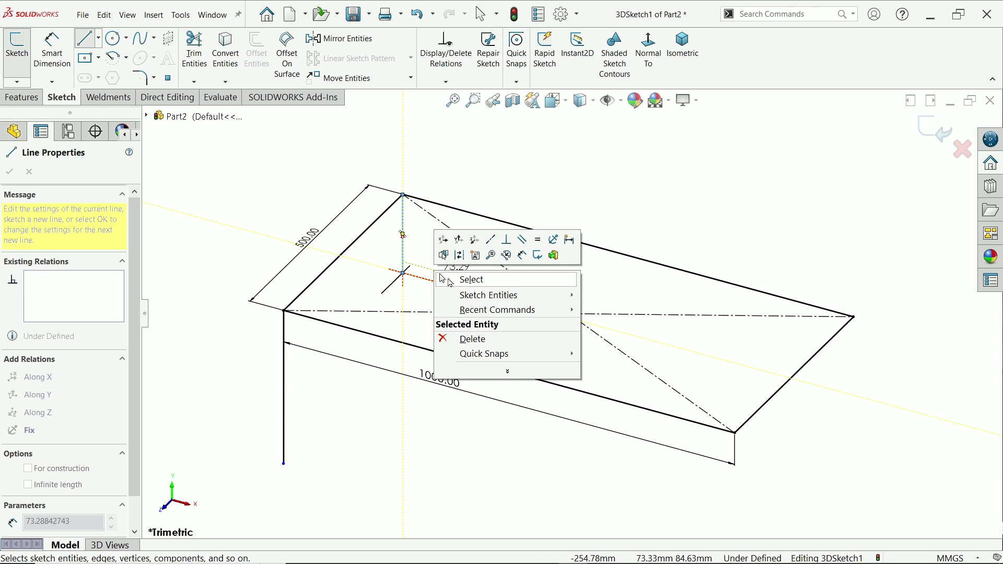
left_click(470, 281)
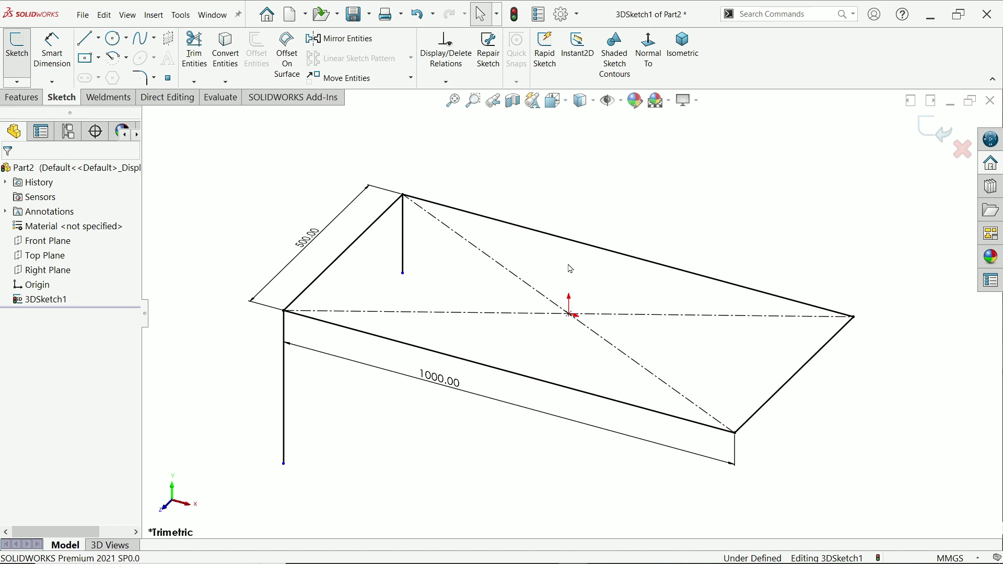
Sketch a third vertical leg line straight down from the rectangle's back-right corner
right_click_drag(568, 269, 509, 260)
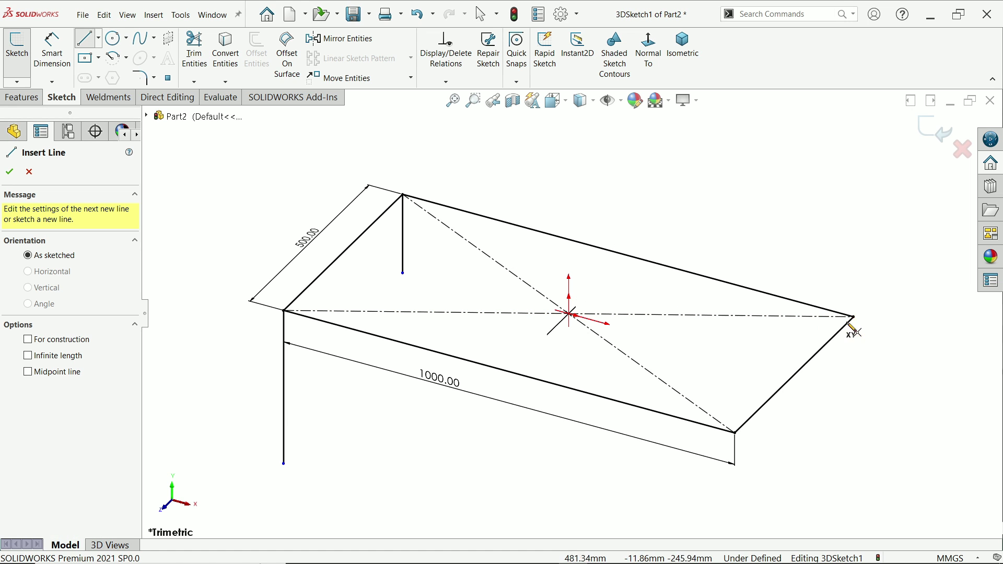
left_click(853, 317)
left_click(853, 395)
right_click(883, 386)
left_click(880, 387)
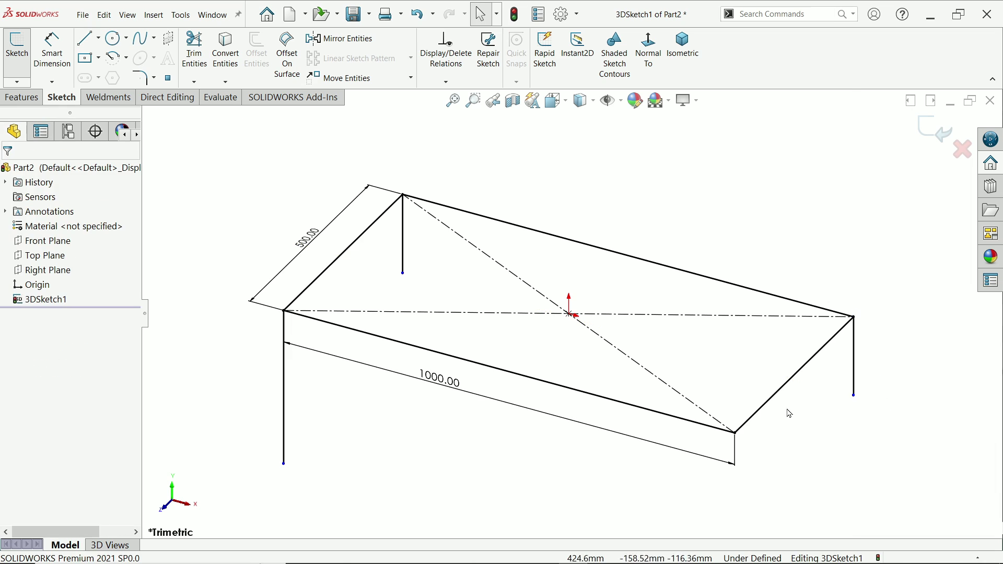
Sketch the fourth vertical leg line straight down from the rectangle's front-right corner
right_click_drag(774, 413, 727, 412)
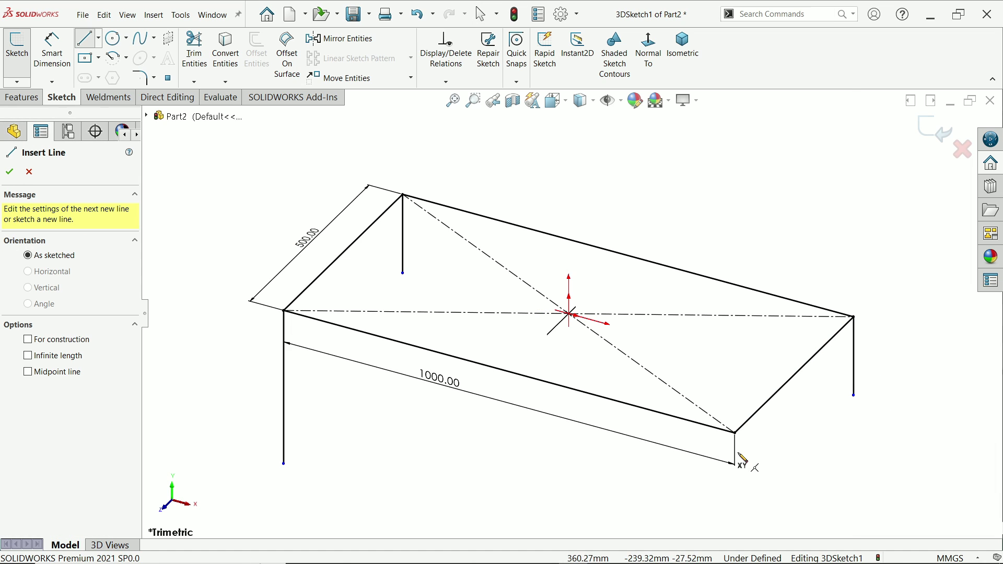
left_click(735, 433)
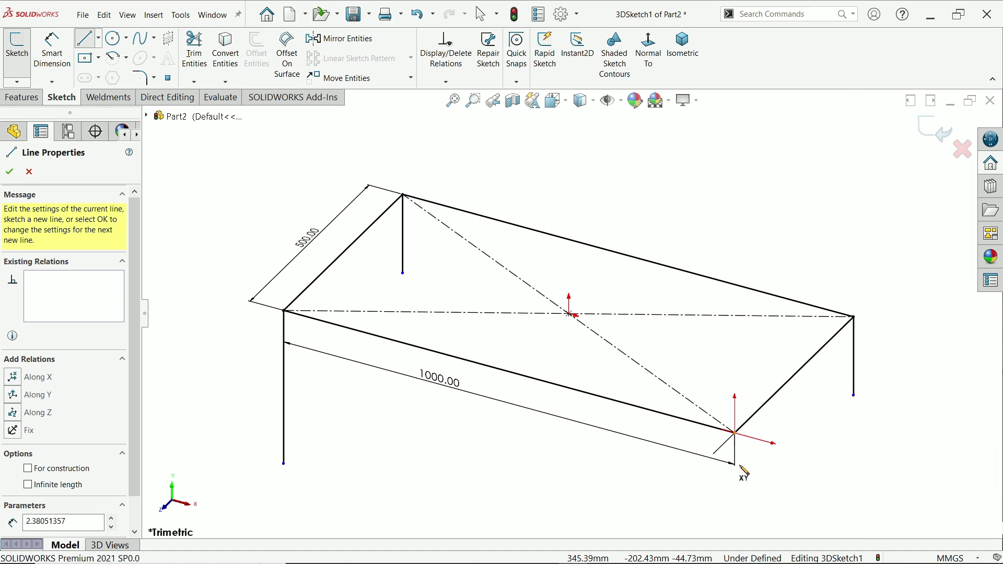
left_click(736, 503)
right_click(777, 452)
left_click(795, 460)
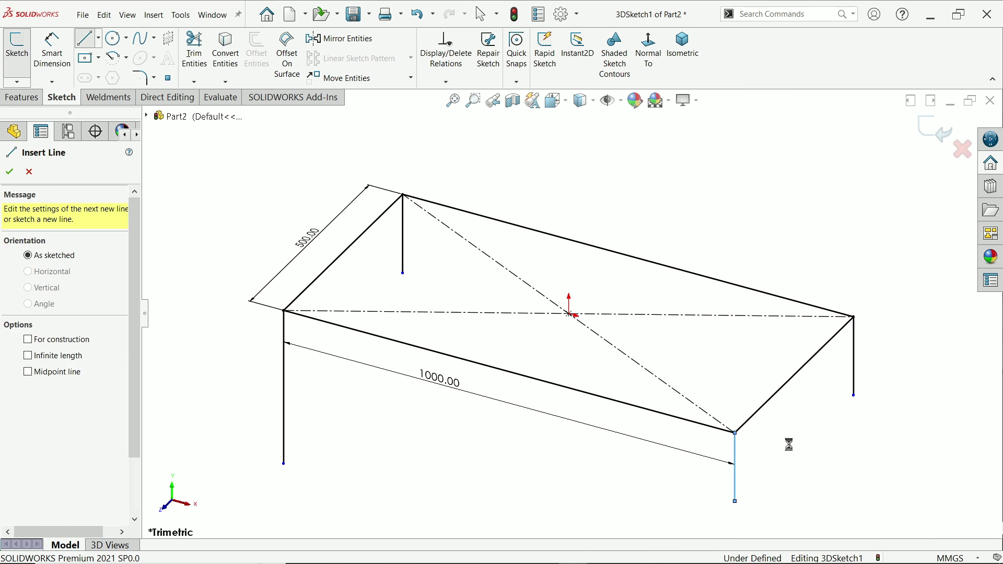
Dimension the front-left leg line and set its length to 800 mm
key("f")
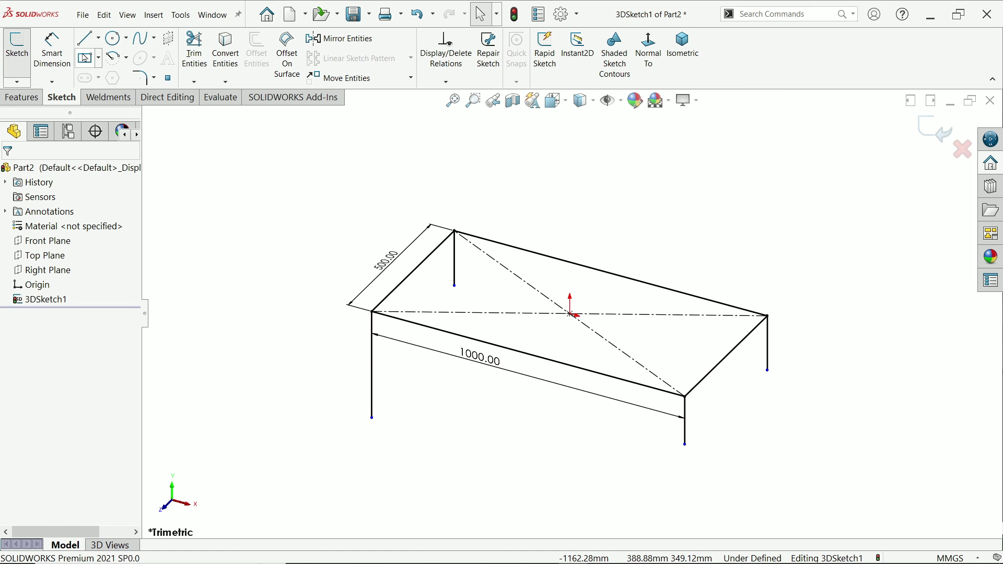
left_click(61, 51)
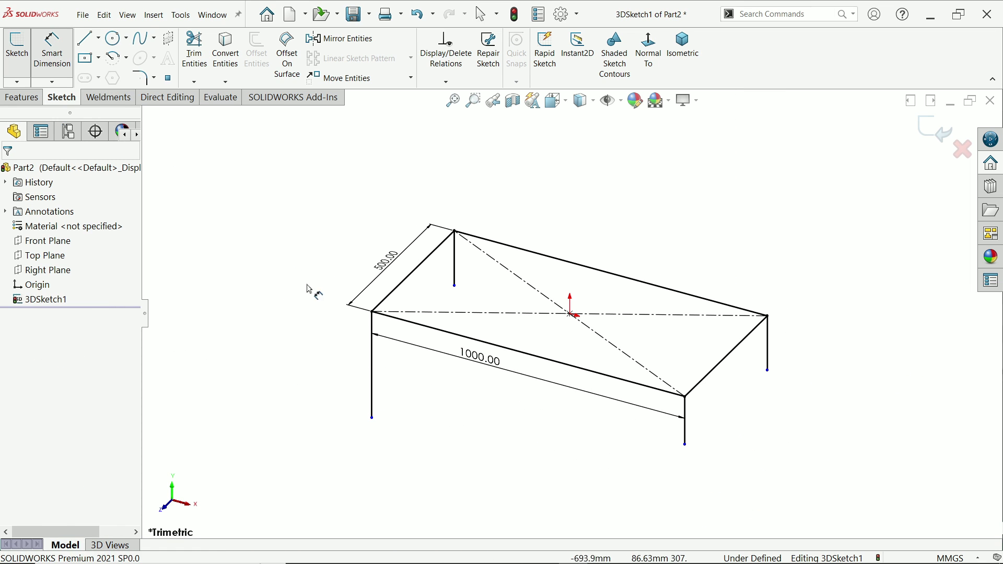
left_click(363, 358)
left_click(326, 359)
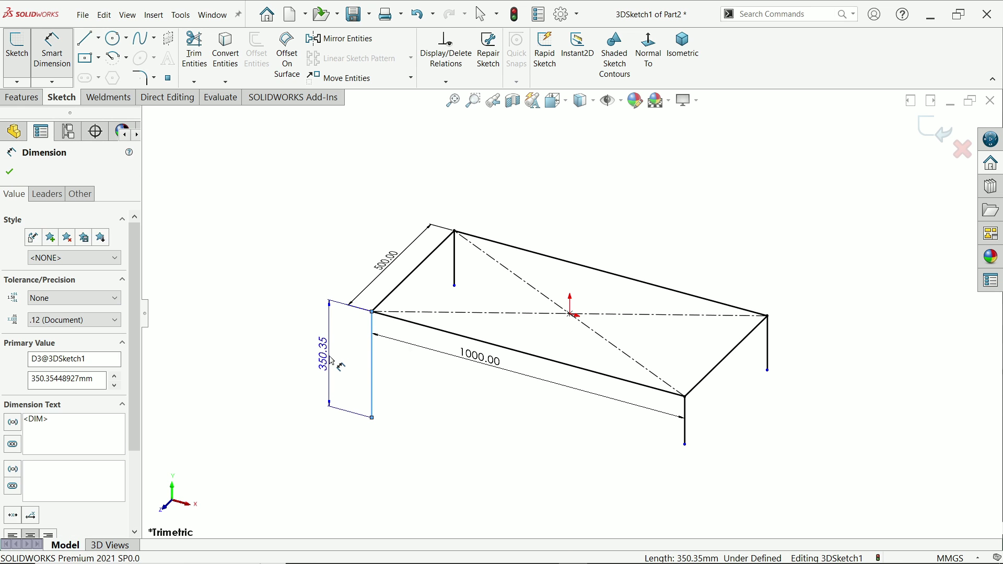
type("800")
key("Return")
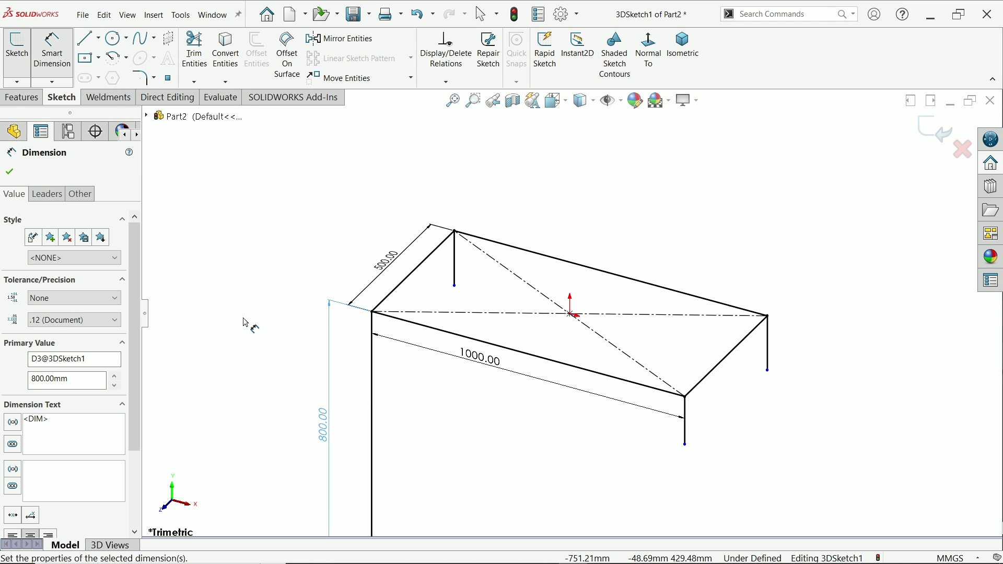
left_click(9, 172)
key("Escape")
key("f")
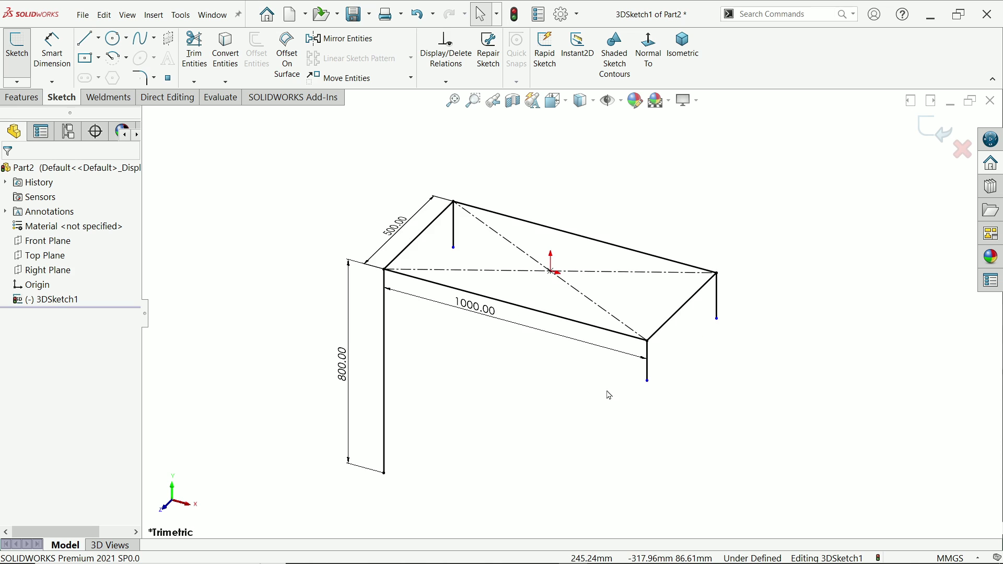
Add an Equal relation between the front-left leg and the other three leg lines
left_click(385, 345)
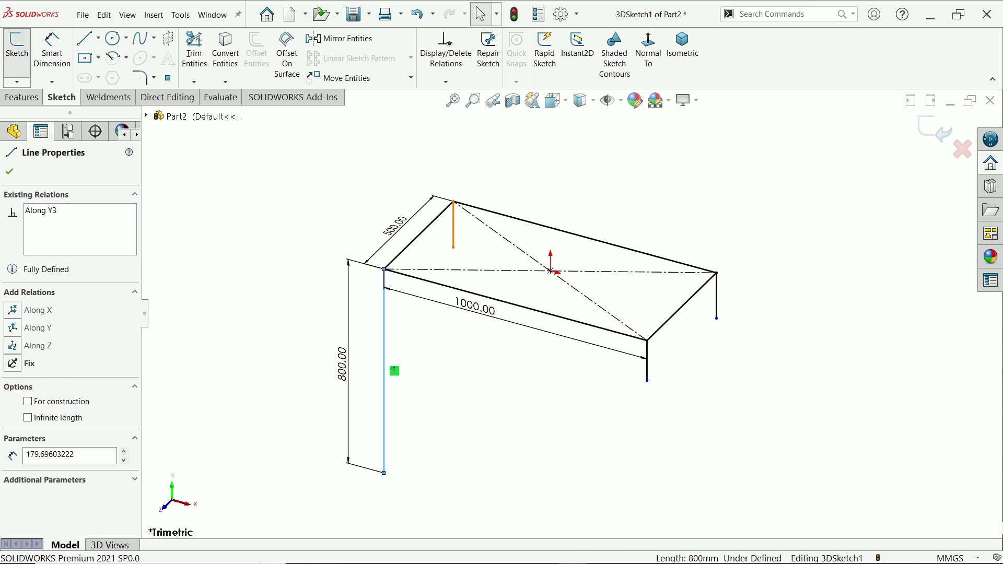
left_click(454, 225, "ctrl")
left_click(647, 368, "ctrl")
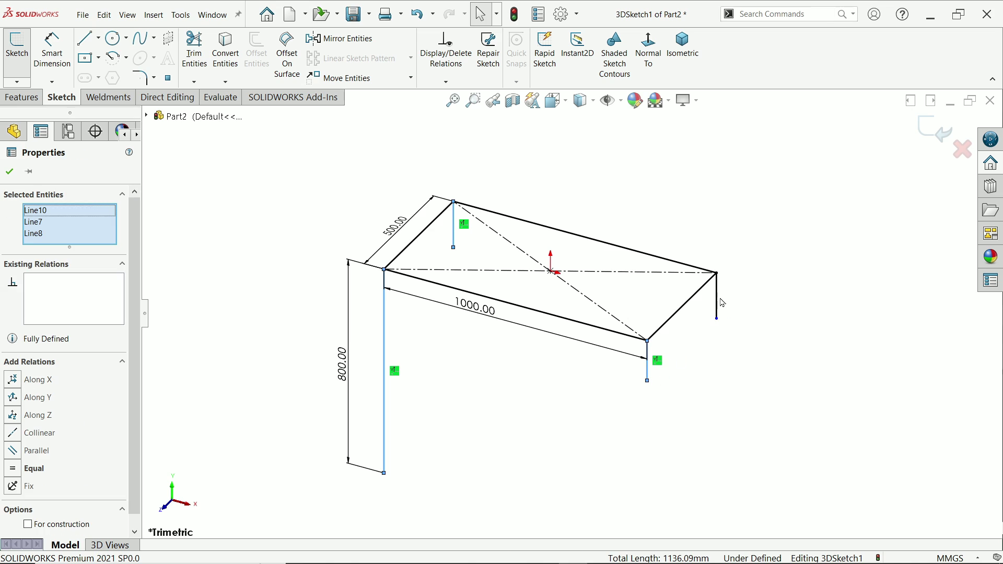
left_click(716, 300, "ctrl")
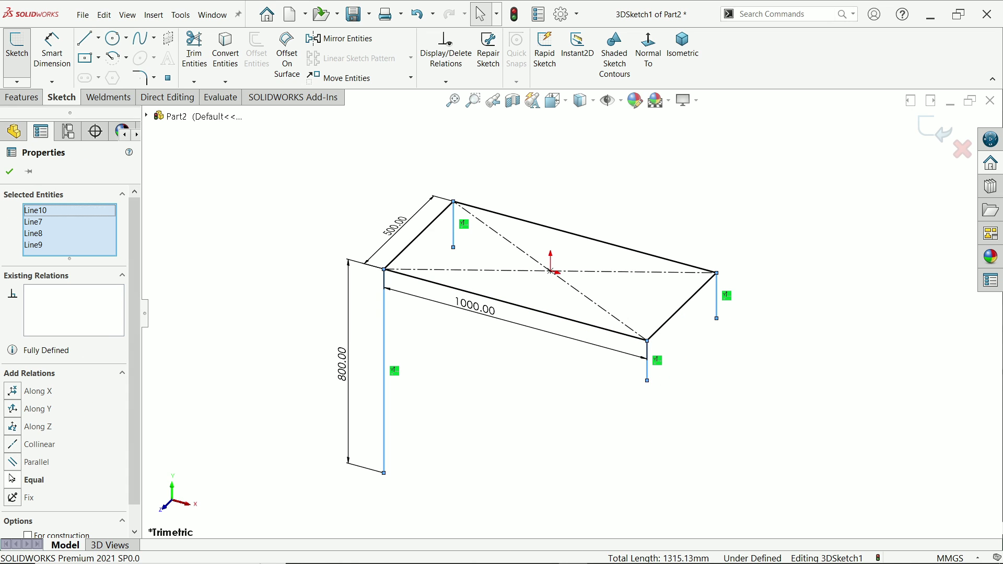
left_click(11, 480)
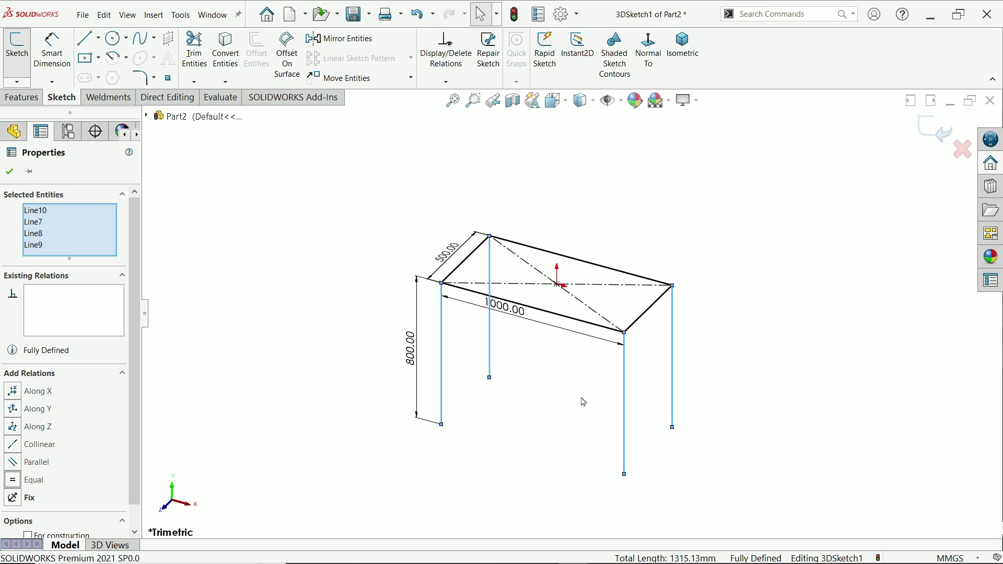
left_click(9, 172)
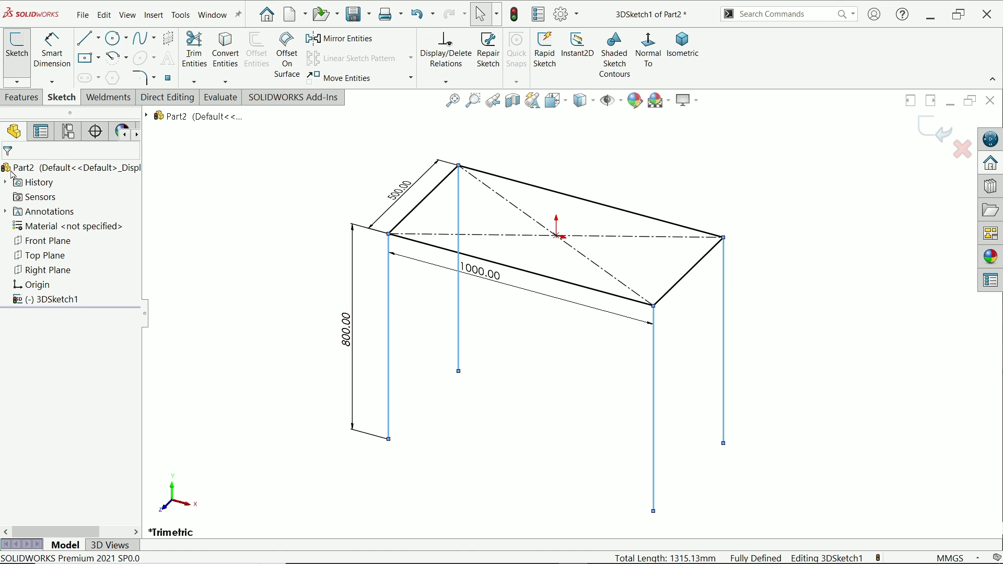
Sketch a corner rectangle in the ZX plane from the back-left leg to the front-right leg, below the table top
left_click(99, 58)
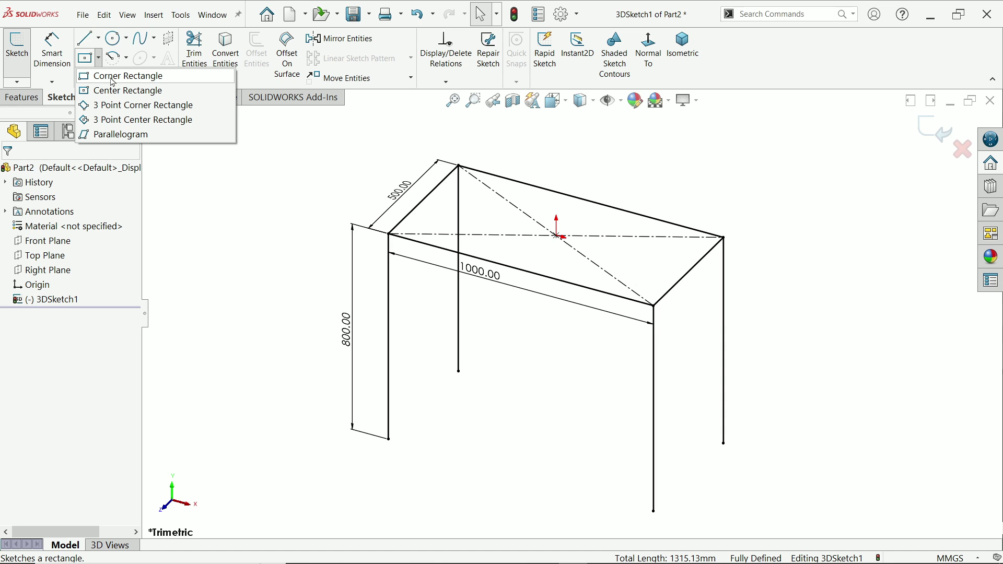
left_click(113, 77)
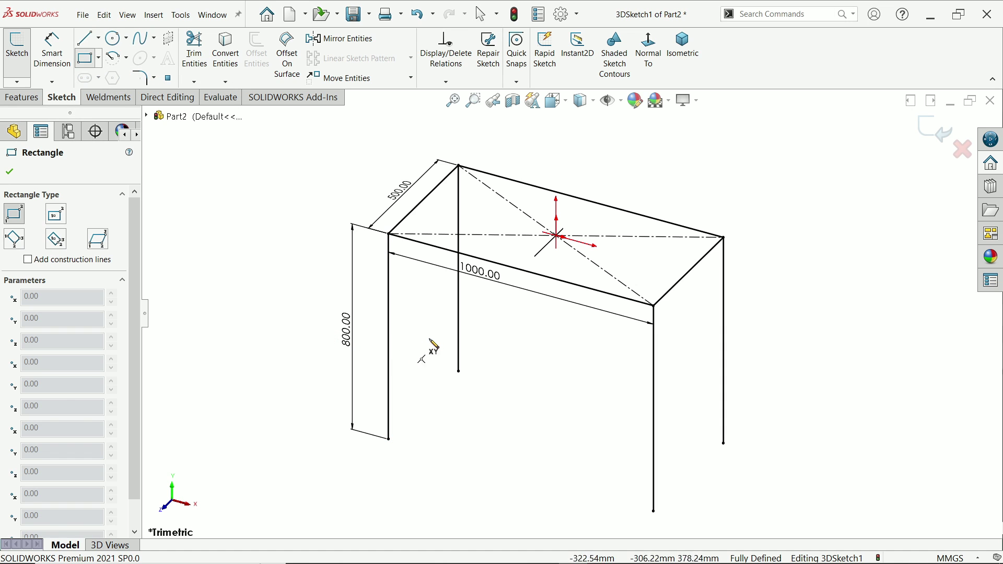
left_click(458, 307)
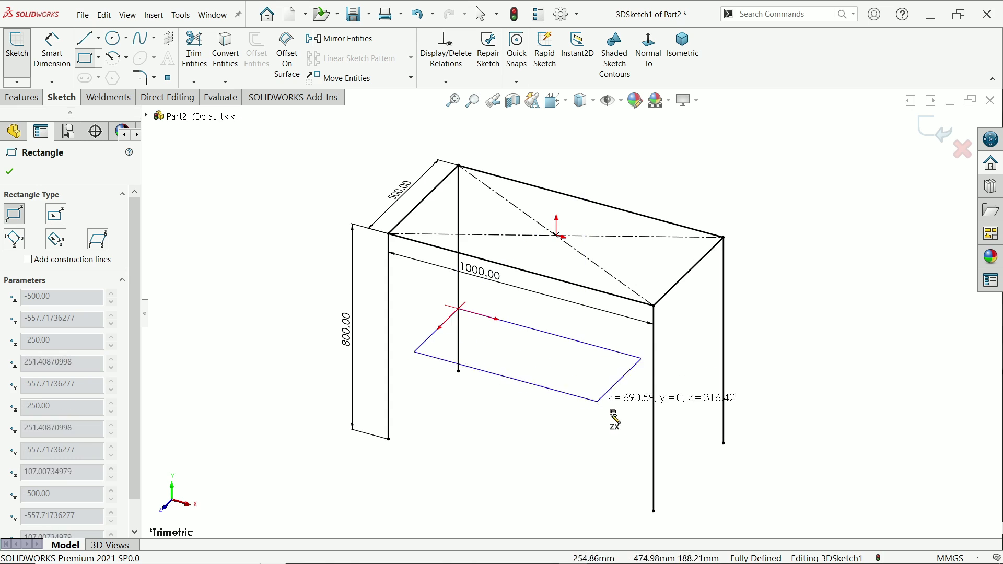
left_click(654, 459)
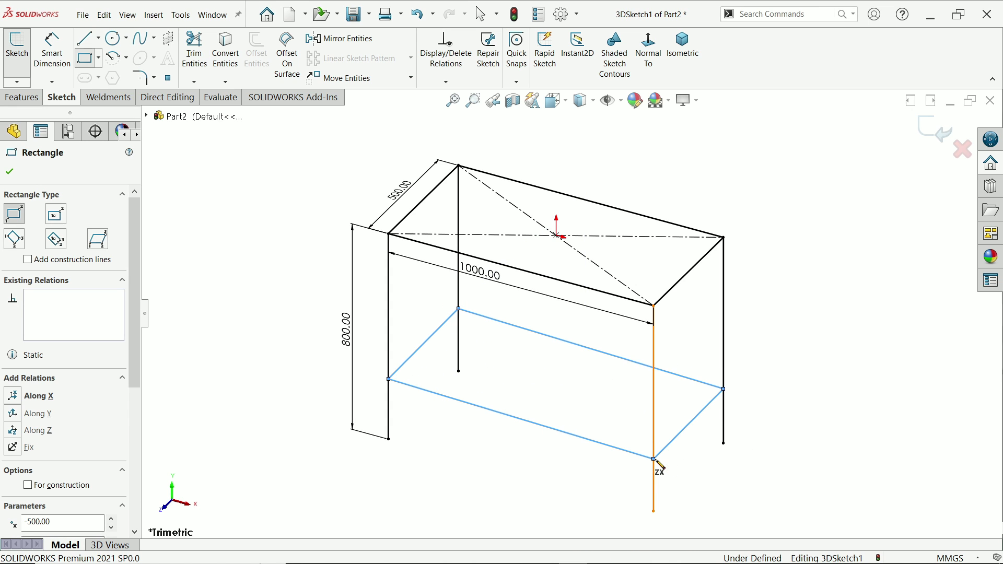
right_click(794, 417)
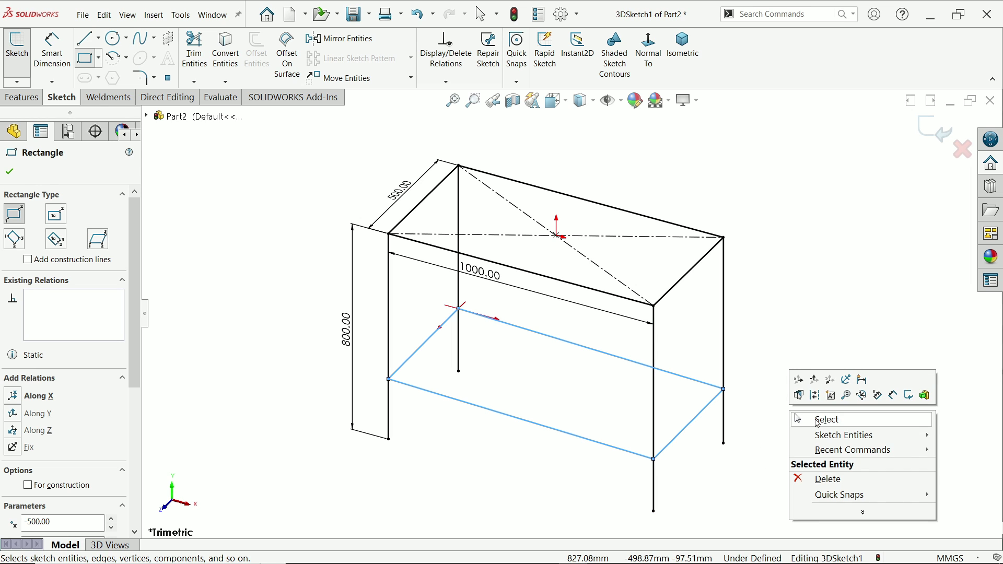
left_click(815, 421)
Dimension the lower rectangle's front-left corner 200 mm above the bottom end of the front-left leg
scroll(621, 414, "up", 2)
left_click(52, 50)
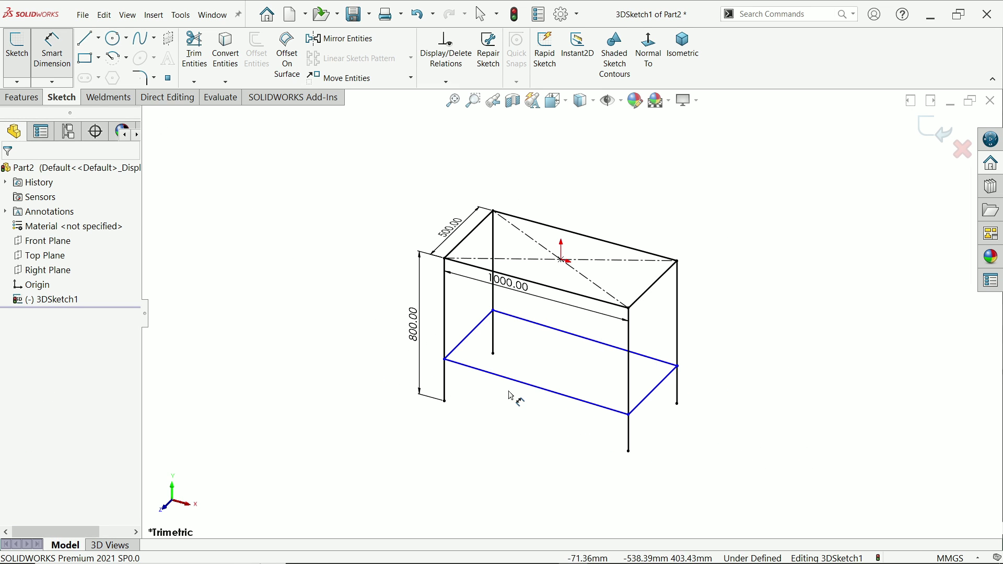
scroll(429, 346, "down", 3)
left_click(408, 395)
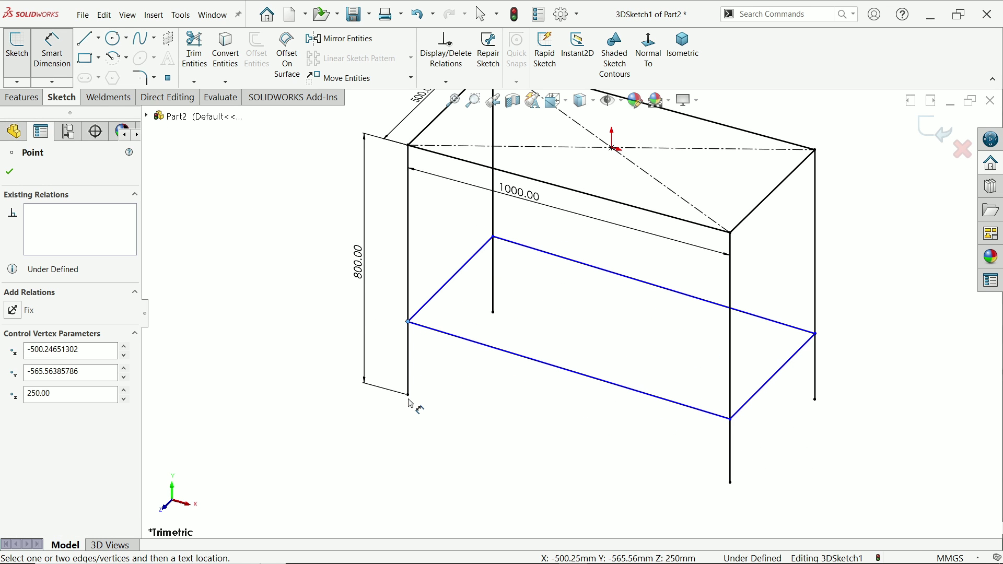
left_click(409, 322)
left_click(390, 359)
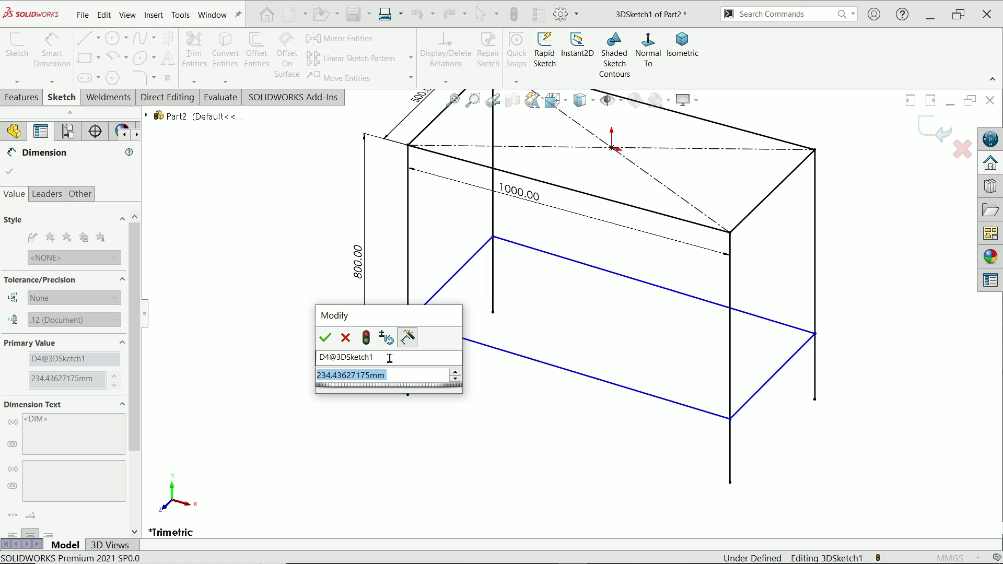
type("200")
left_click(329, 339)
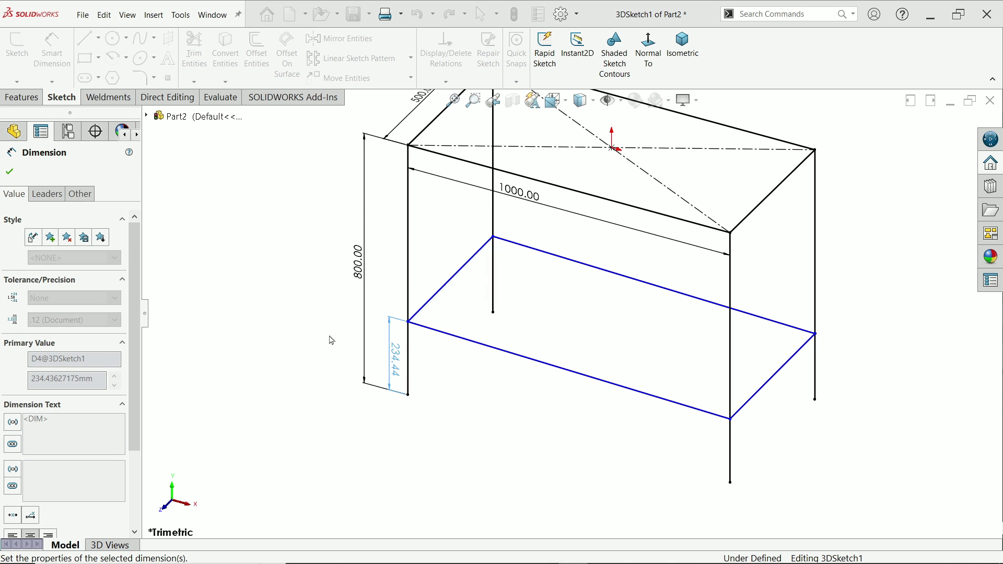
left_click(10, 173)
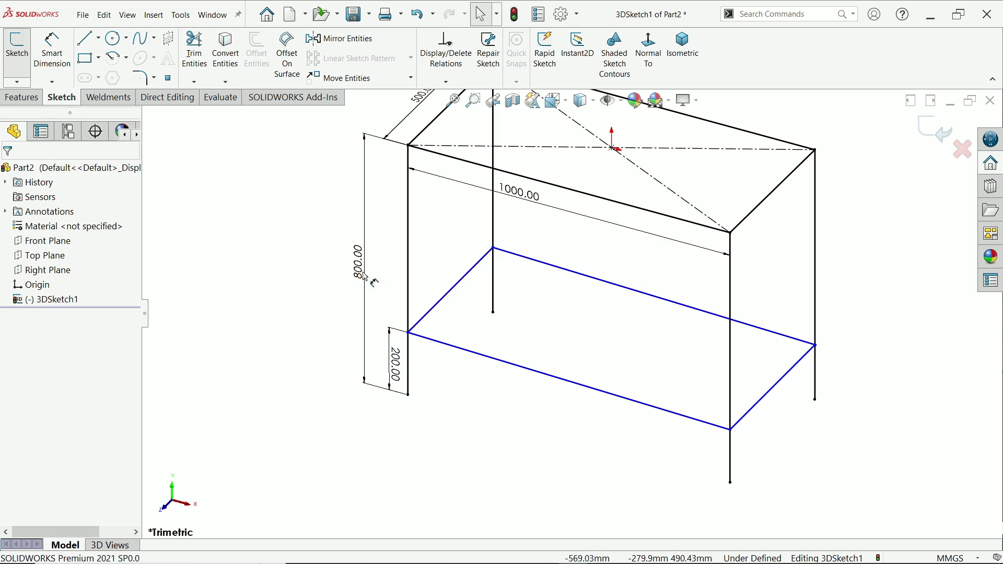
Constrain the lower rectangle's left edge Along Z and its front edge Along X
left_click(459, 288)
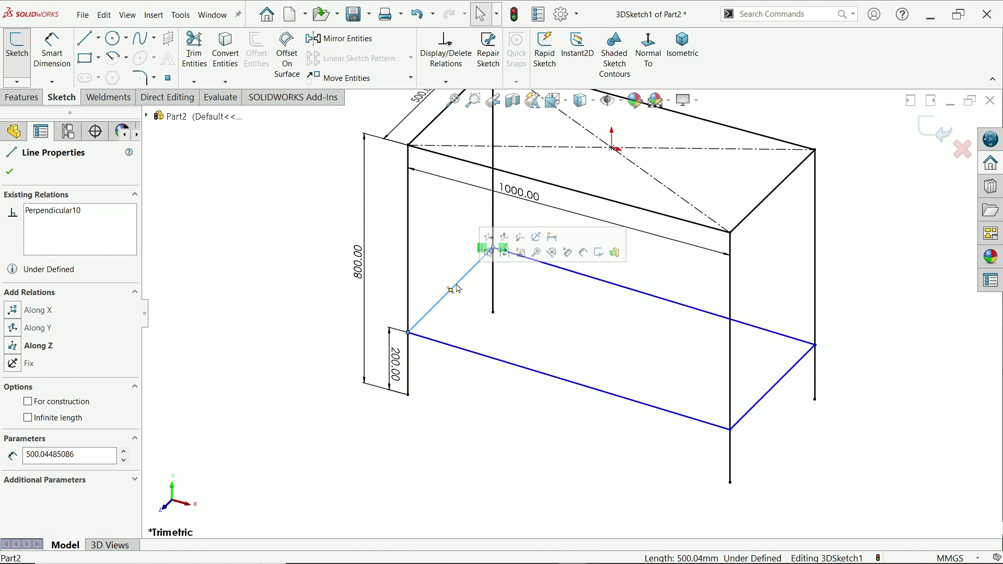
left_click(31, 345)
left_click(511, 364)
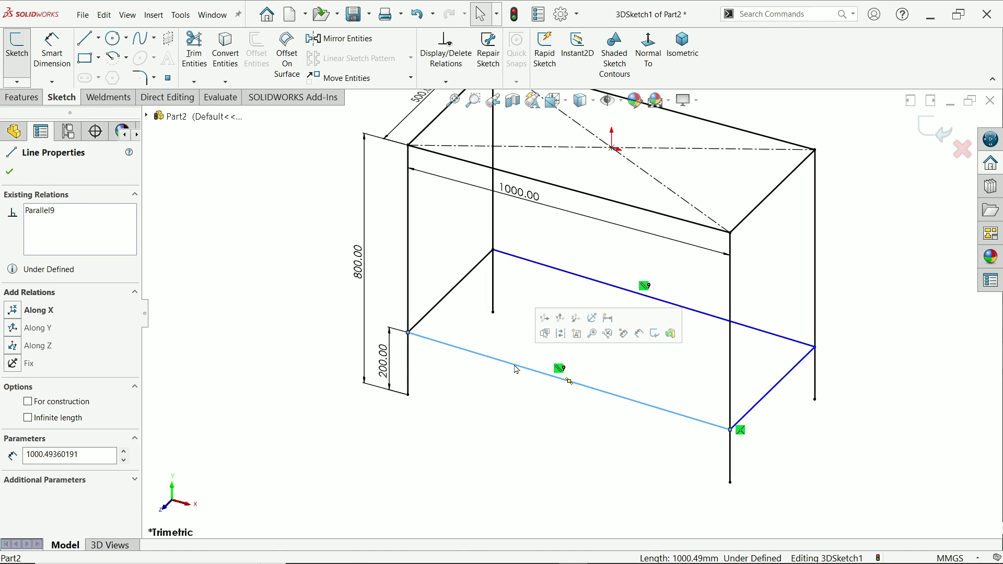
left_click(46, 312)
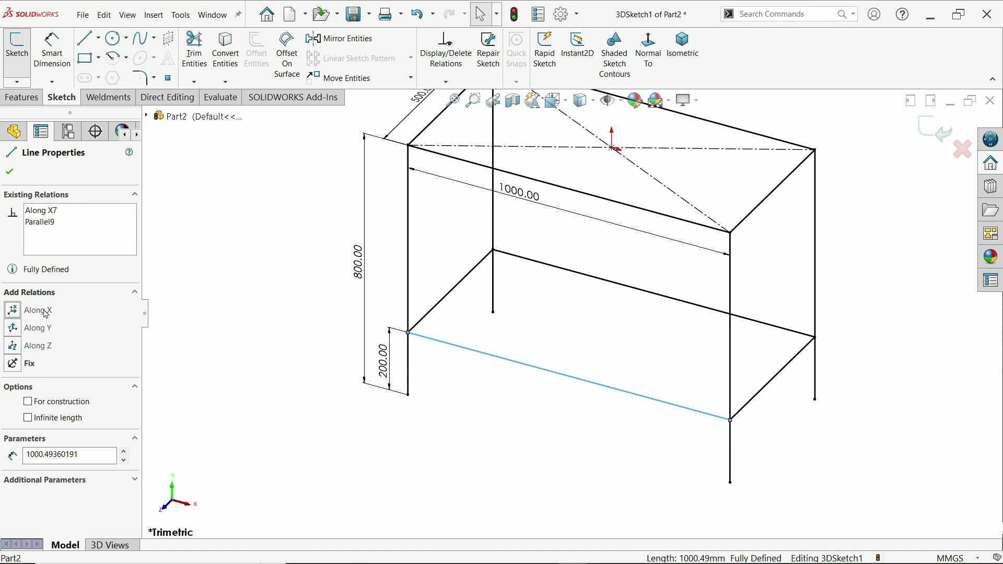
left_click(257, 220)
scroll(620, 346, "up", 1)
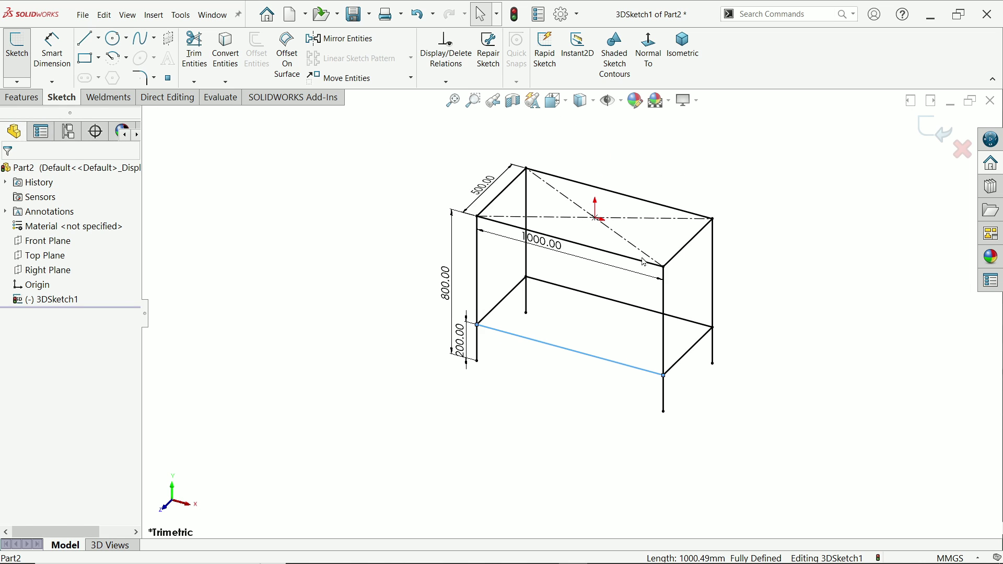
middle_click_drag(620, 346, 579, 379, "ctrl")
left_click(600, 473)
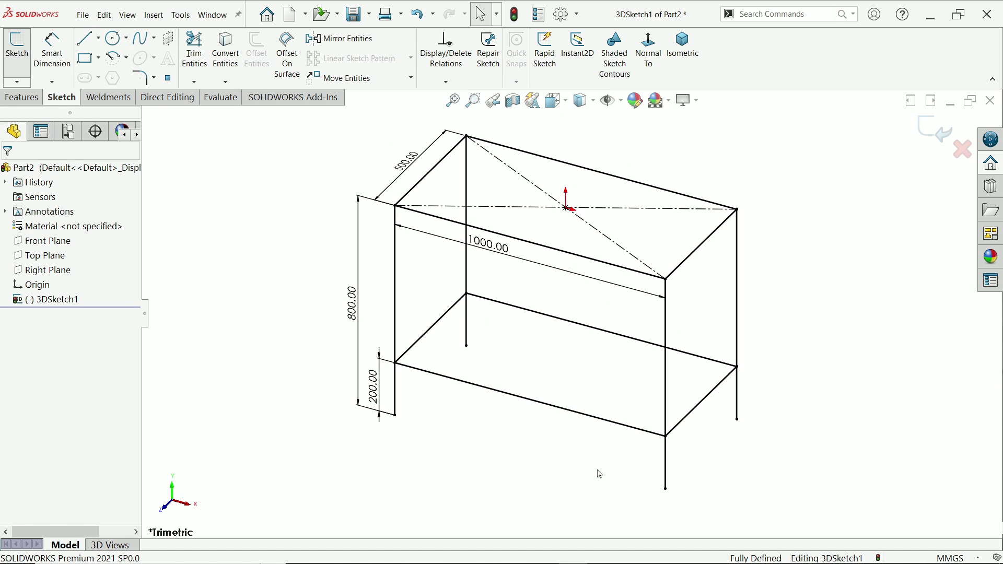
Check the profile list in the reference drawing table1.PNG, return to SOLIDWORKS and exit the 3D sketch
key("alt+Tab")
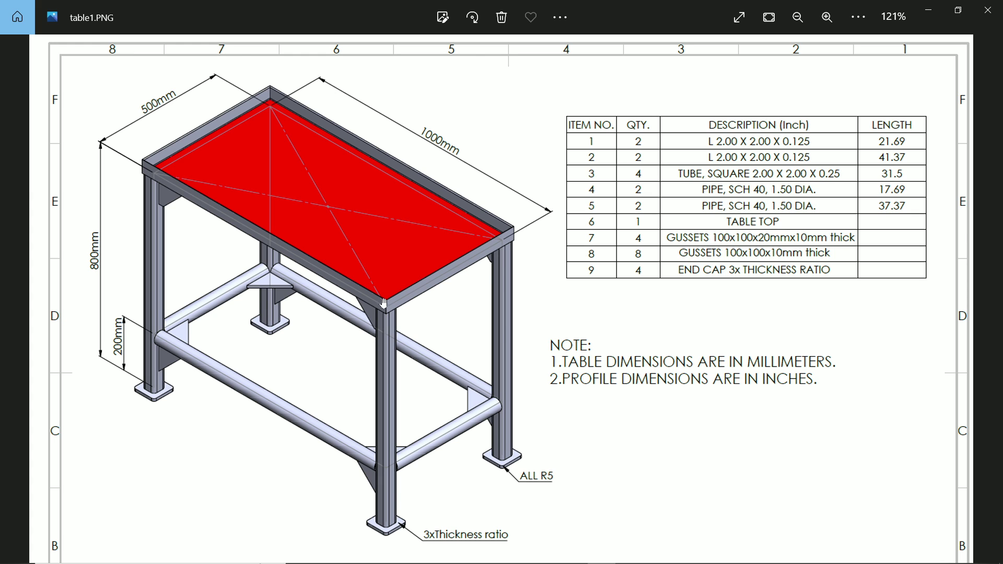
left_click(935, 18)
scroll(638, 163, "down", 2)
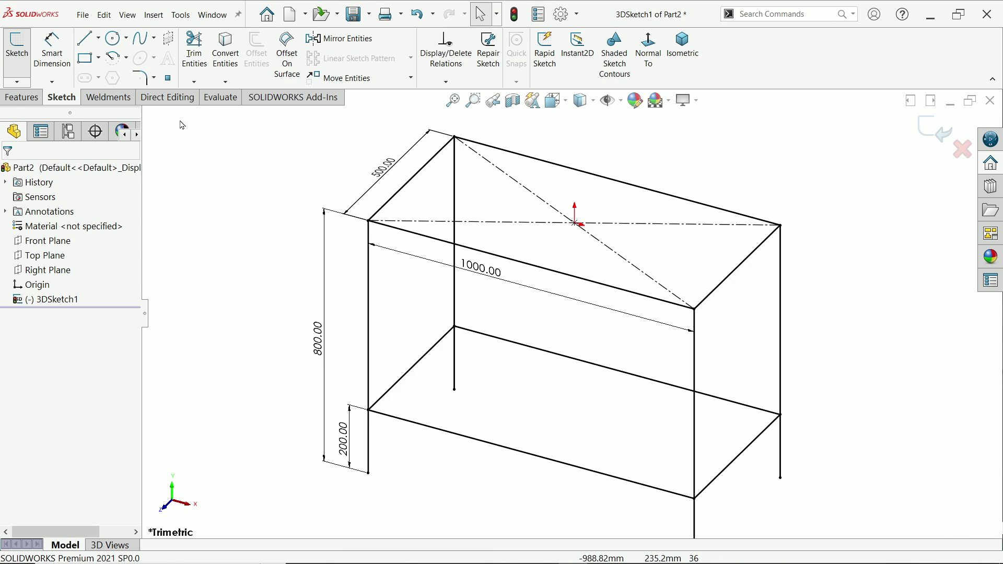
left_click(118, 99)
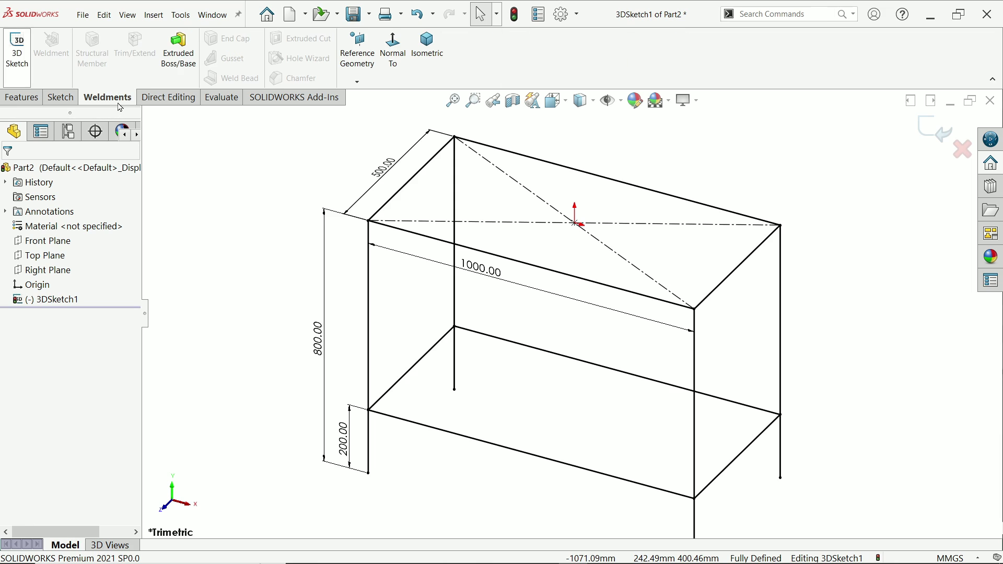
left_click(927, 137)
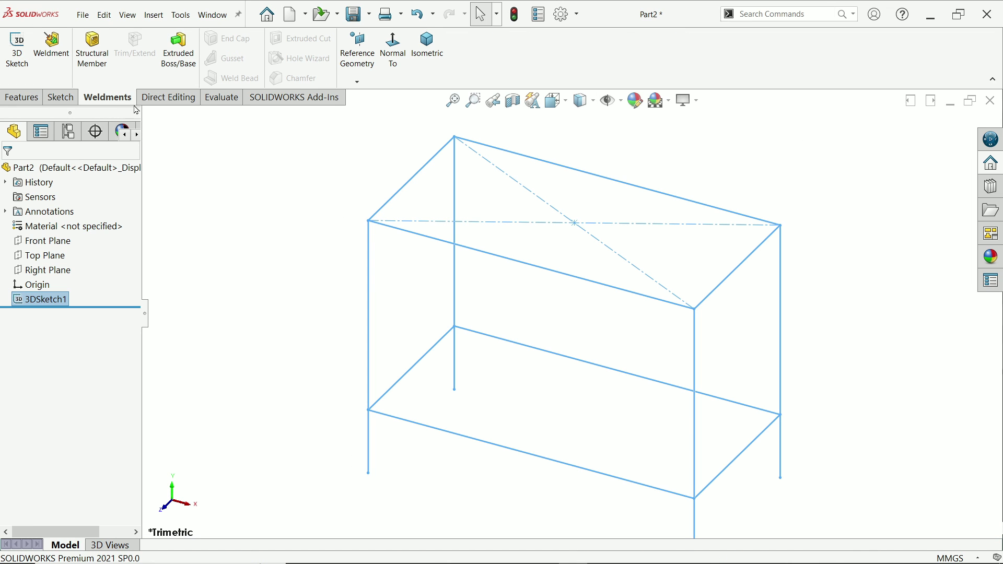
Start a Structural Member with the ansi inch standard, angle iron type and 2 x 2 x 0.125 size
left_click(92, 58)
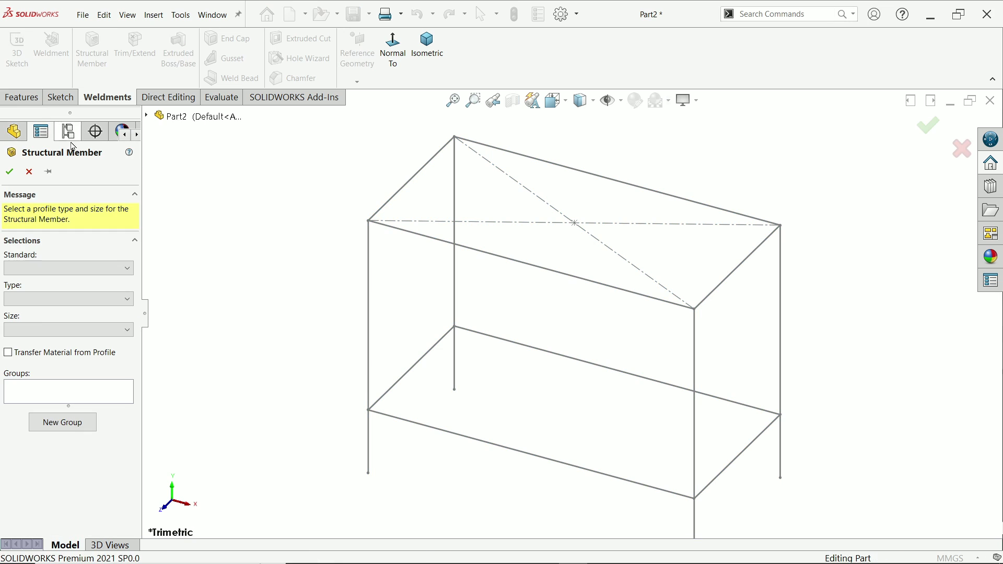
left_click(17, 269)
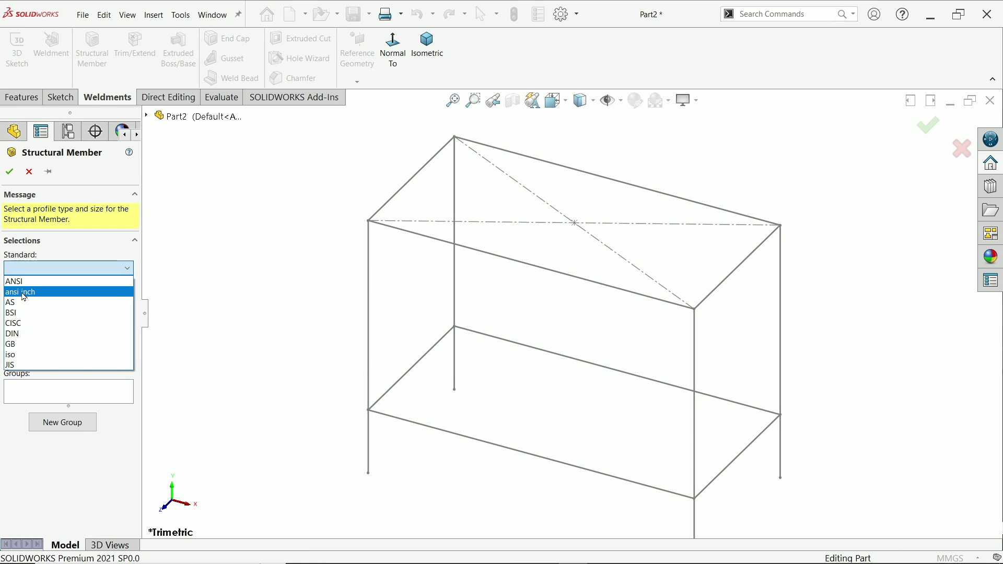
left_click(24, 292)
left_click(25, 299)
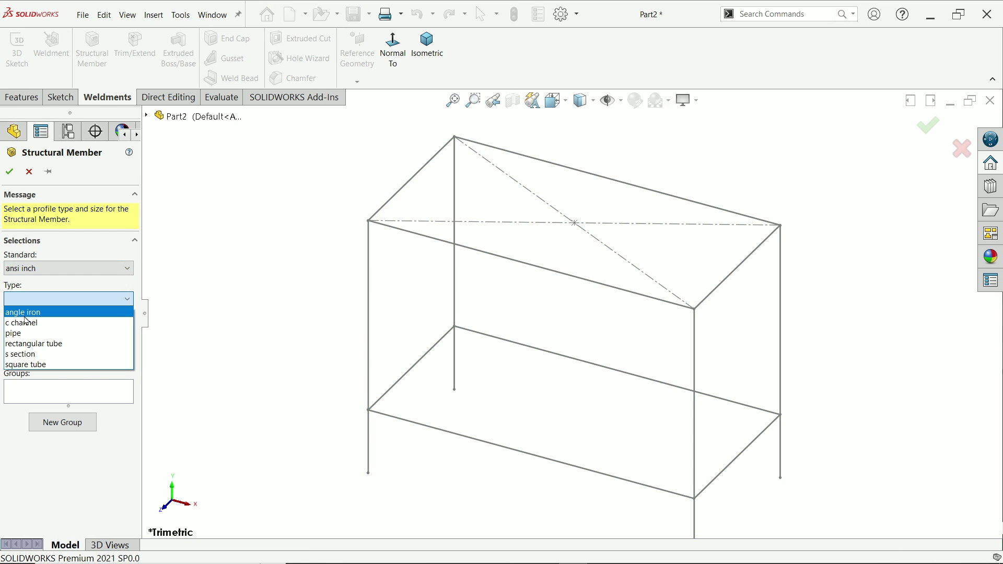
left_click(25, 315)
left_click(38, 330)
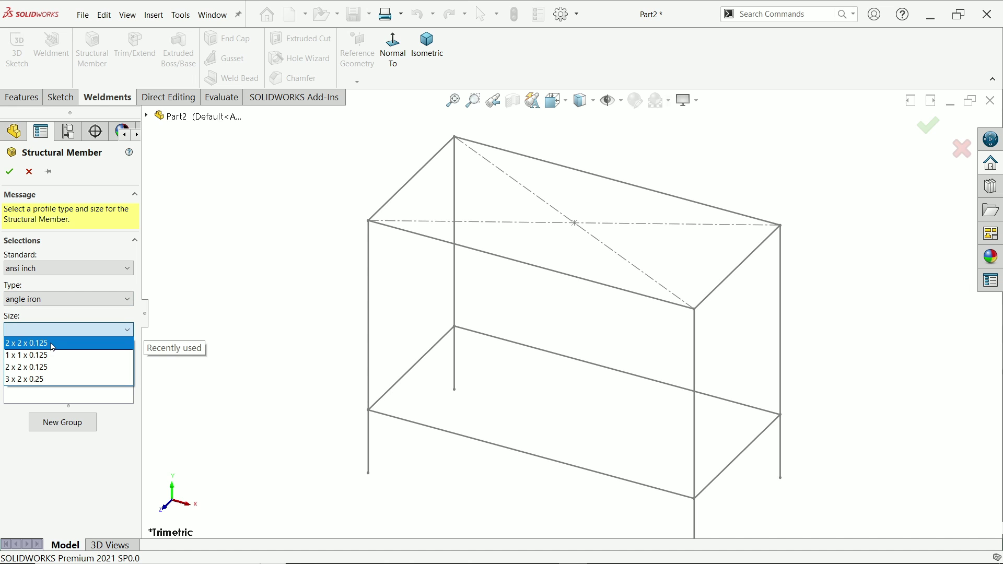
left_click(37, 371)
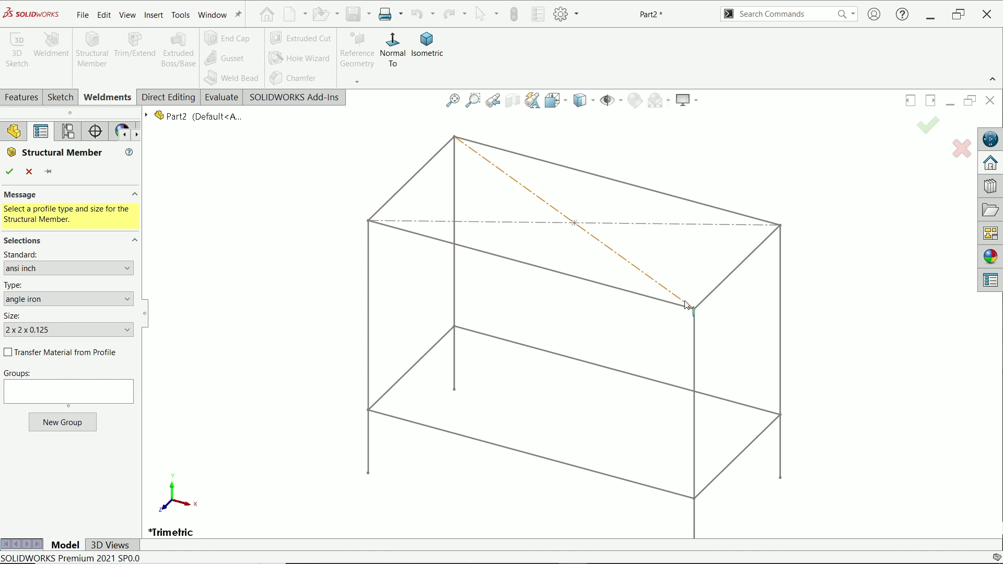
scroll(686, 306, "down", 1)
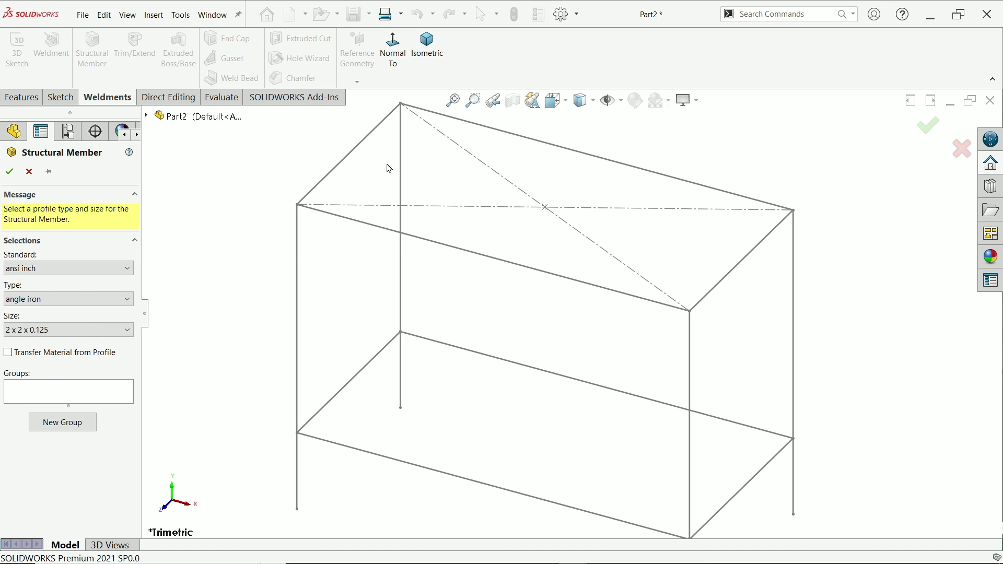
Select the top rectangle's left short edge as the angle-iron path and set the profile's rotation angle to 270 degrees
left_click(342, 169)
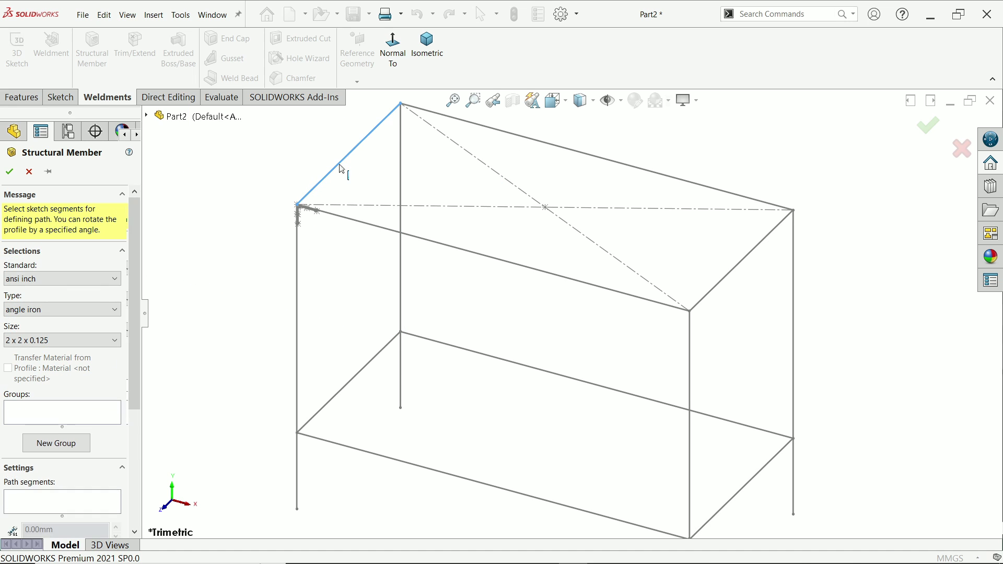
scroll(349, 223, "down", 2)
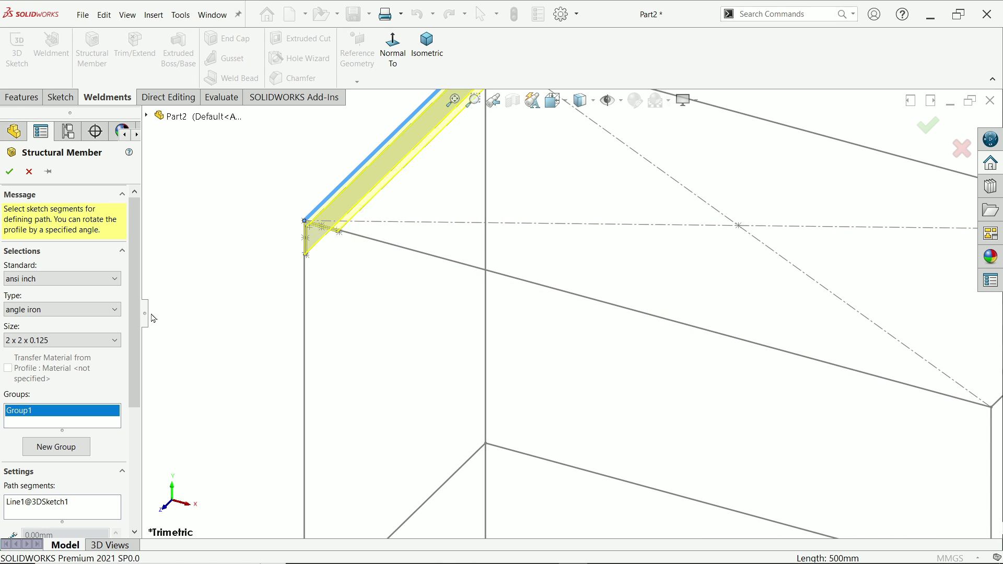
left_click_drag(135, 333, 139, 451)
left_click_drag(63, 499, 11, 494)
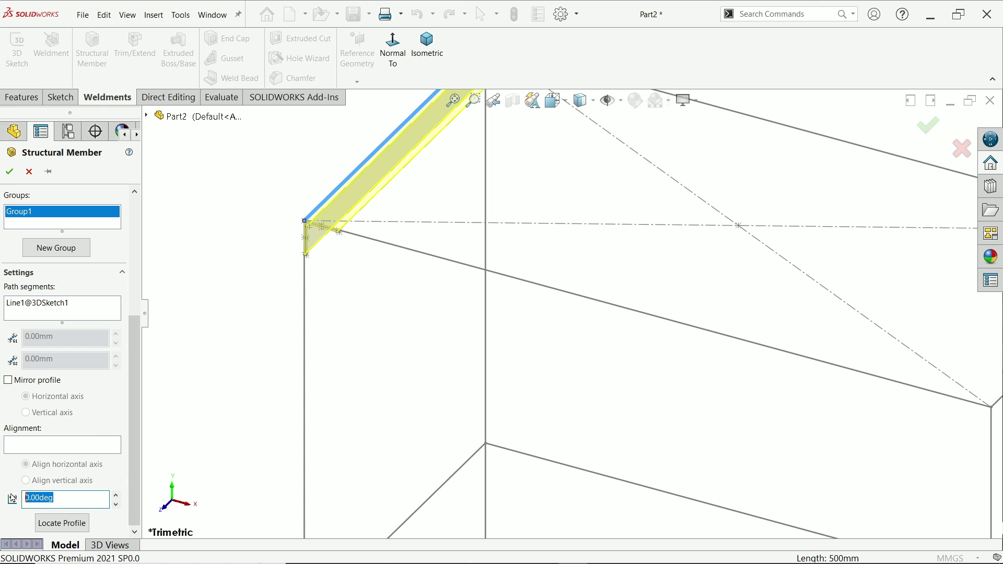
type("270")
key("Return")
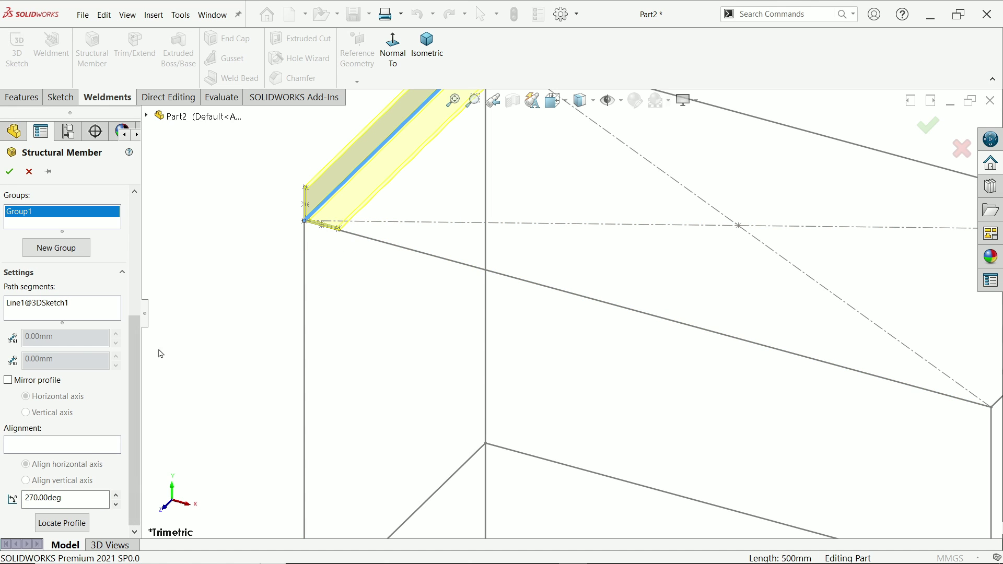
Relocate the angle profile so its pierce point is the midpoint of the horizontal leg's outer bottom edge
left_click(61, 523)
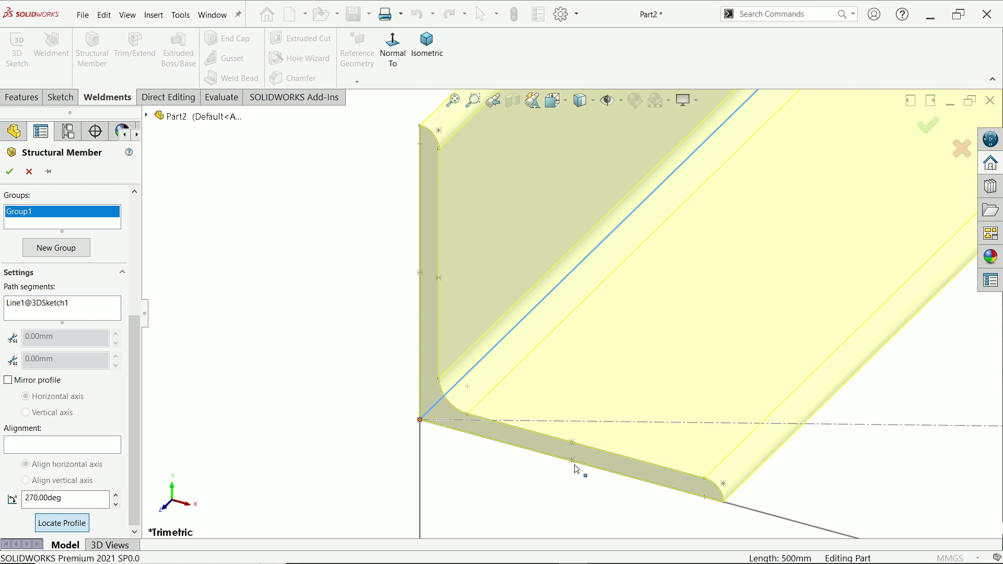
scroll(537, 412, "up", 2)
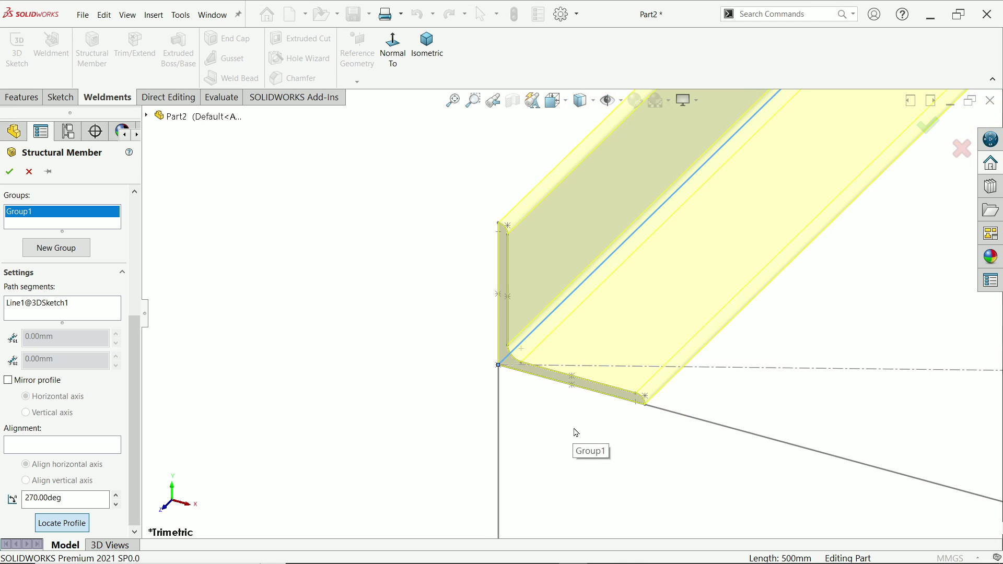
scroll(485, 313, "down", 2)
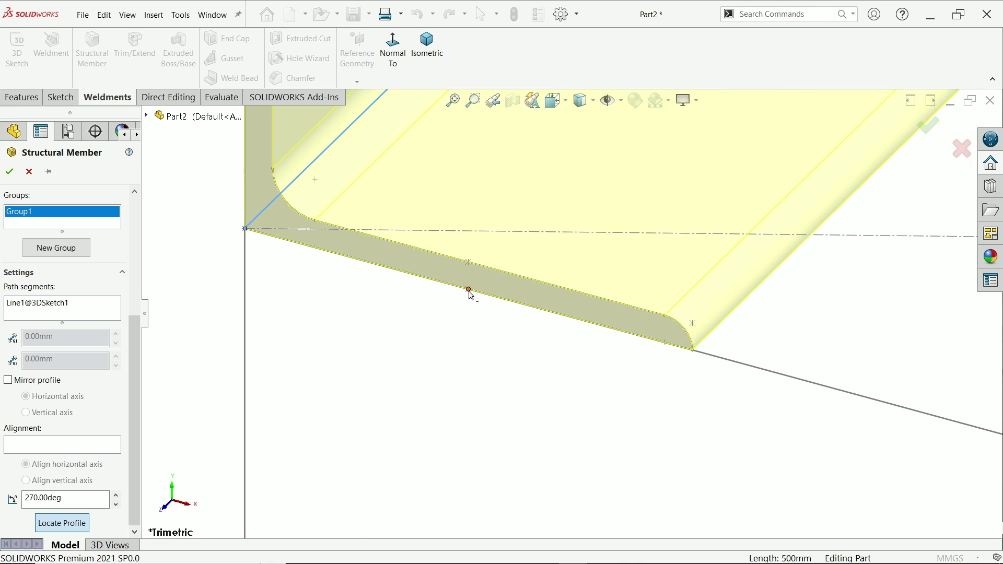
left_click(469, 290)
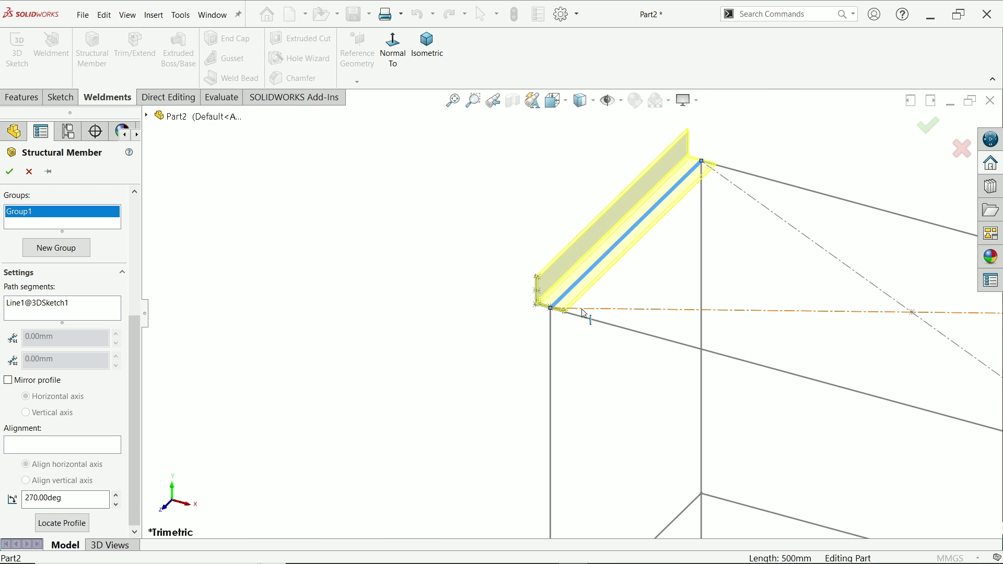
scroll(721, 311, "down", 3)
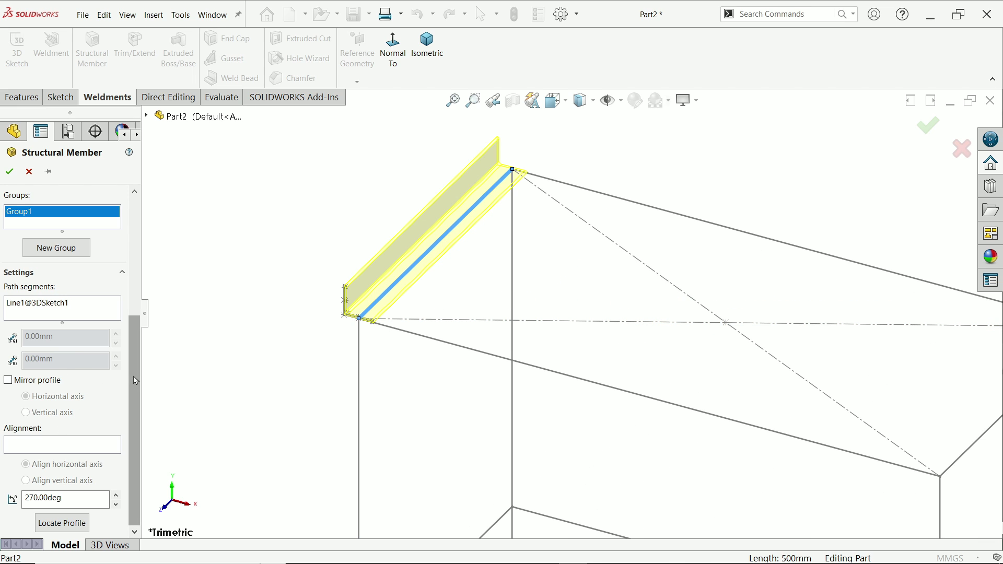
scroll(134, 418, "up", 3)
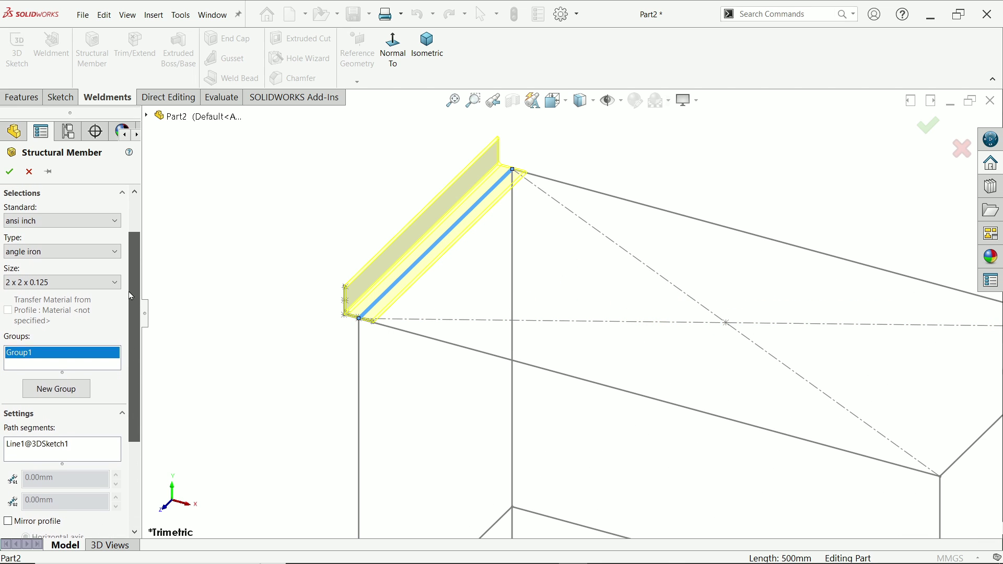
Add the top rectangle's front, right and back edges to the angle-iron group
left_click(427, 342)
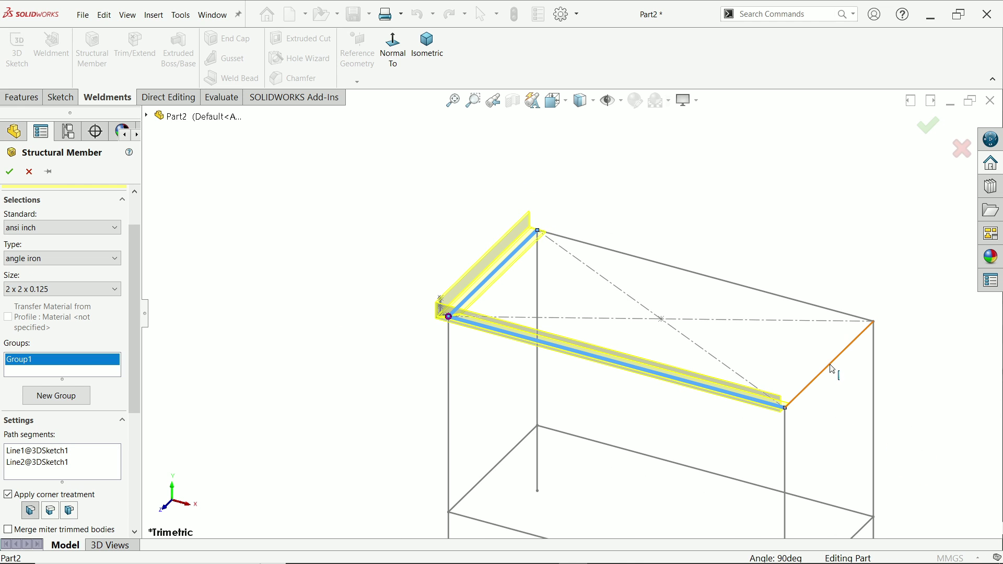
left_click(833, 369)
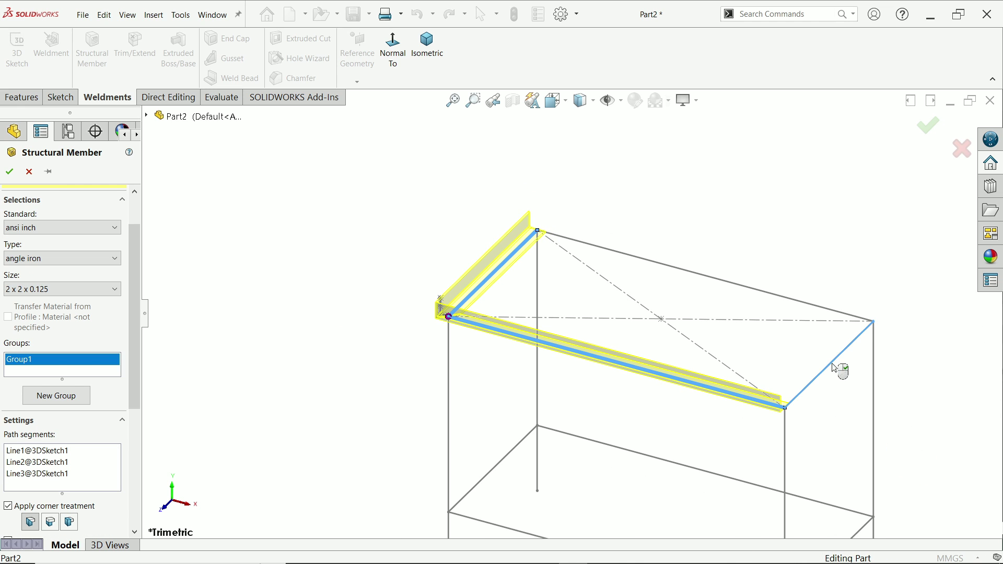
left_click(804, 308)
Examine the angle-iron preview at the top frame's corners and the group's corner treatment and alignment settings
scroll(508, 315, "down", 5)
middle_click_drag(510, 309, 501, 385)
scroll(502, 385, "up", 5)
scroll(562, 359, "down", 8)
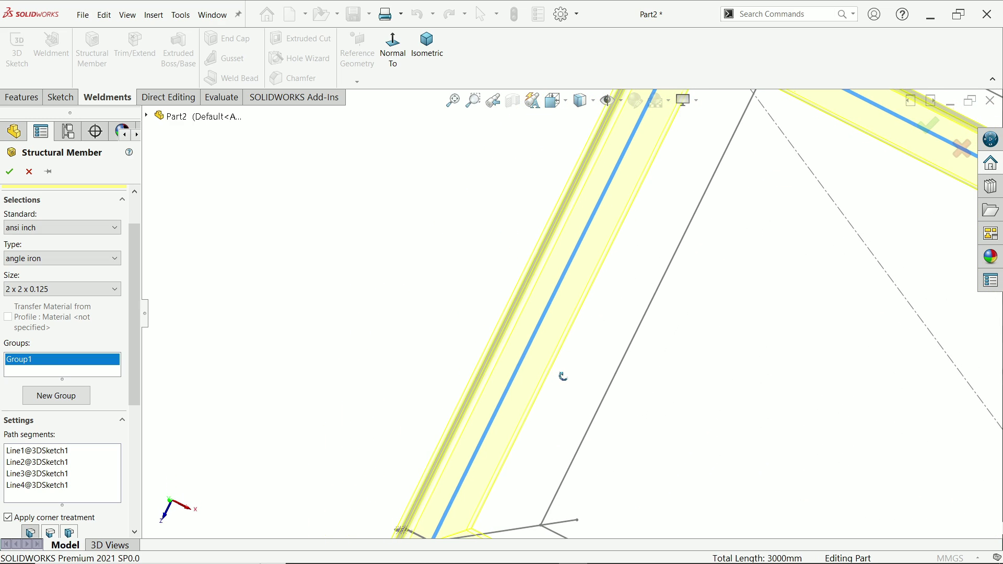
scroll(651, 235, "up", 4)
scroll(629, 231, "down", 6)
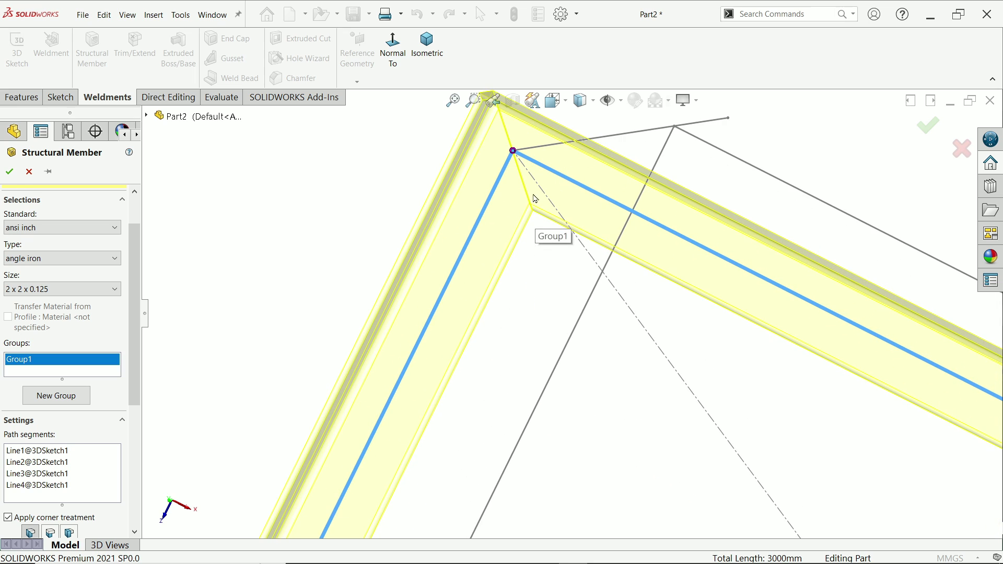
scroll(121, 419, "down", 3)
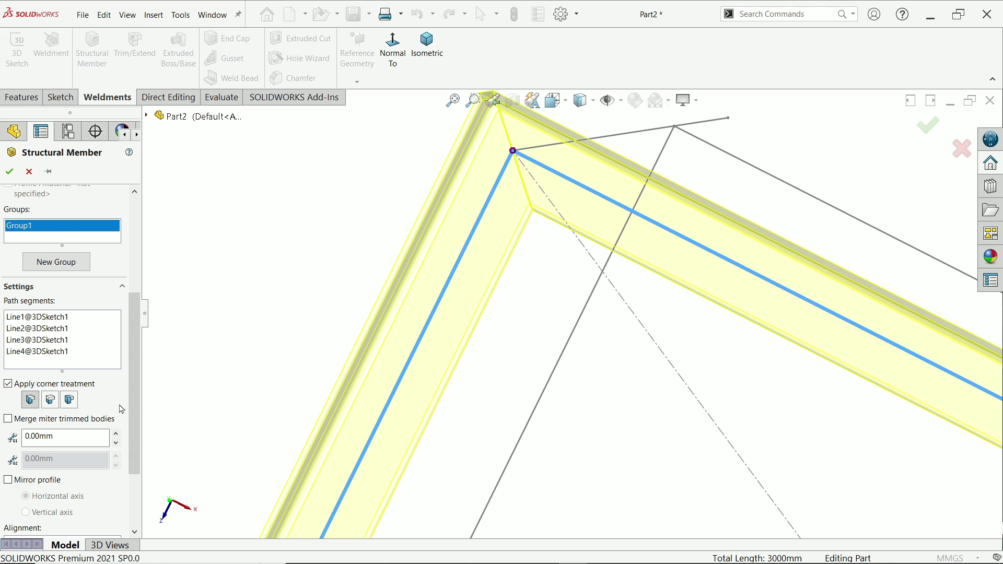
scroll(130, 465, "down", 2)
scroll(553, 261, "up", 5)
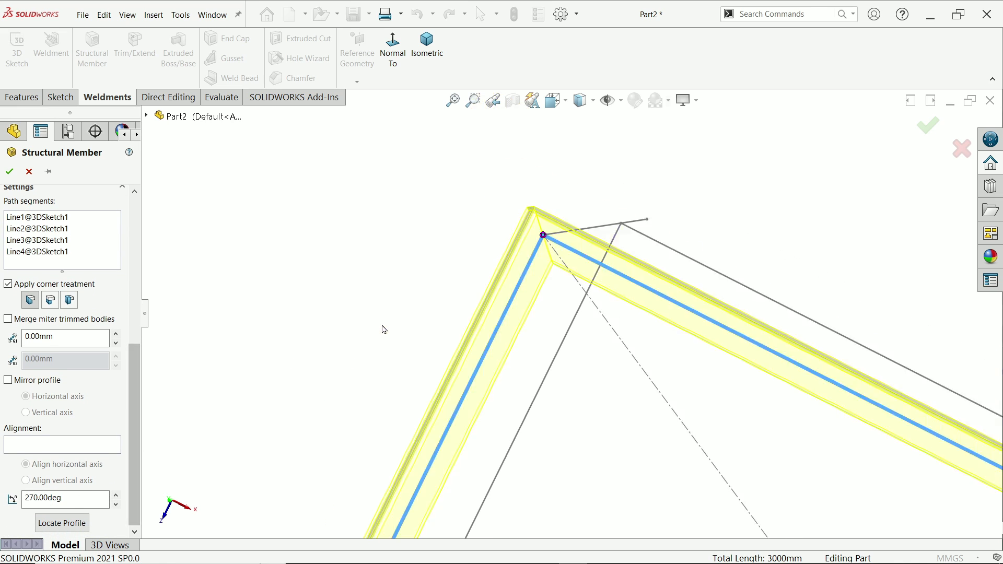
Create the angle-iron top frame from the four selected edges and inspect its back corner
left_click(427, 52)
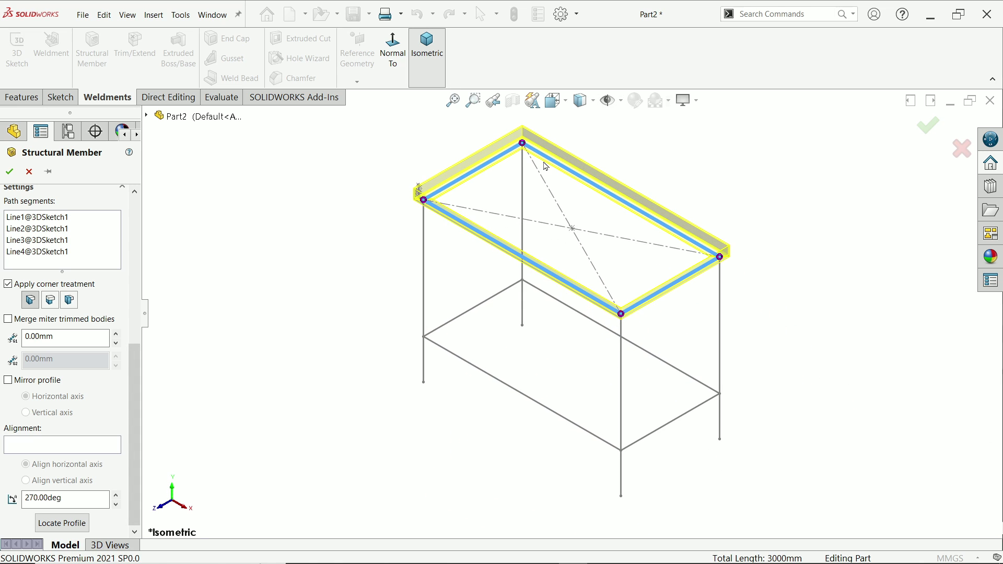
left_click(10, 171)
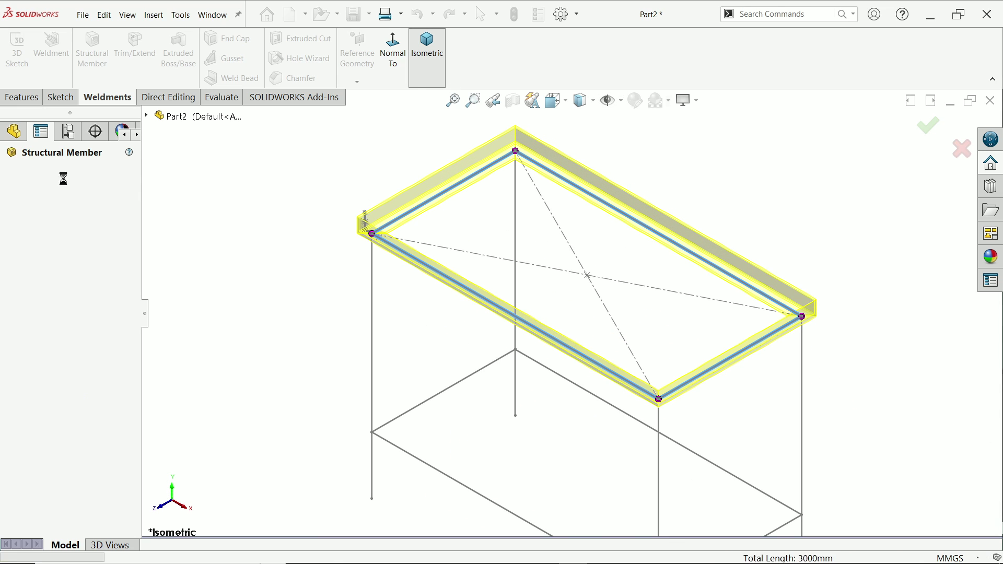
scroll(818, 311, "down", 2)
scroll(600, 258, "down", 2)
scroll(559, 249, "up", 3)
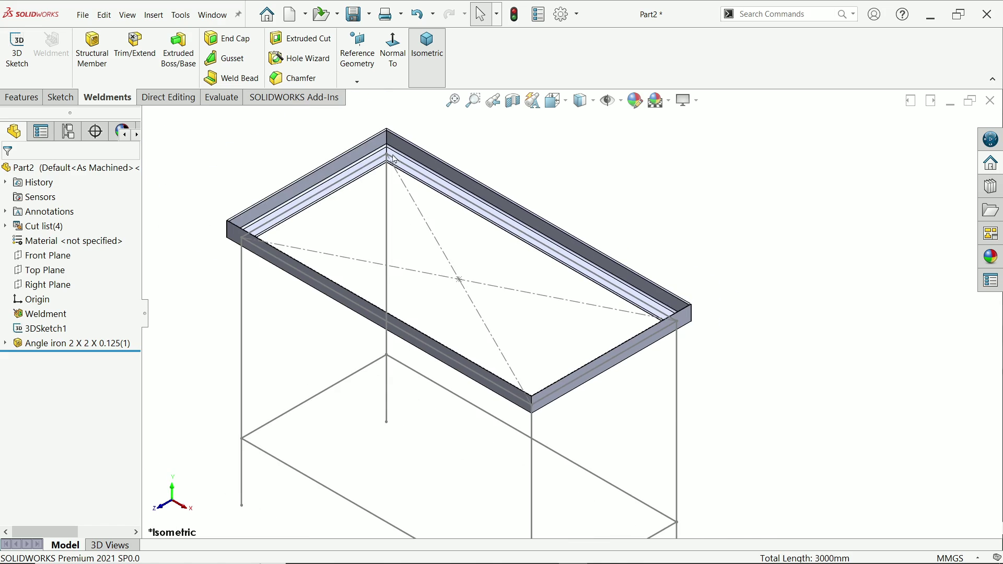
scroll(519, 215, "down", 4)
scroll(465, 272, "down", 2)
scroll(465, 273, "up", 1)
mouse_move(460, 287)
middle_mouse_down()
mouse_move(421, 286)
mouse_move(459, 287)
mouse_move(502, 217)
mouse_move(477, 284)
middle_mouse_up()
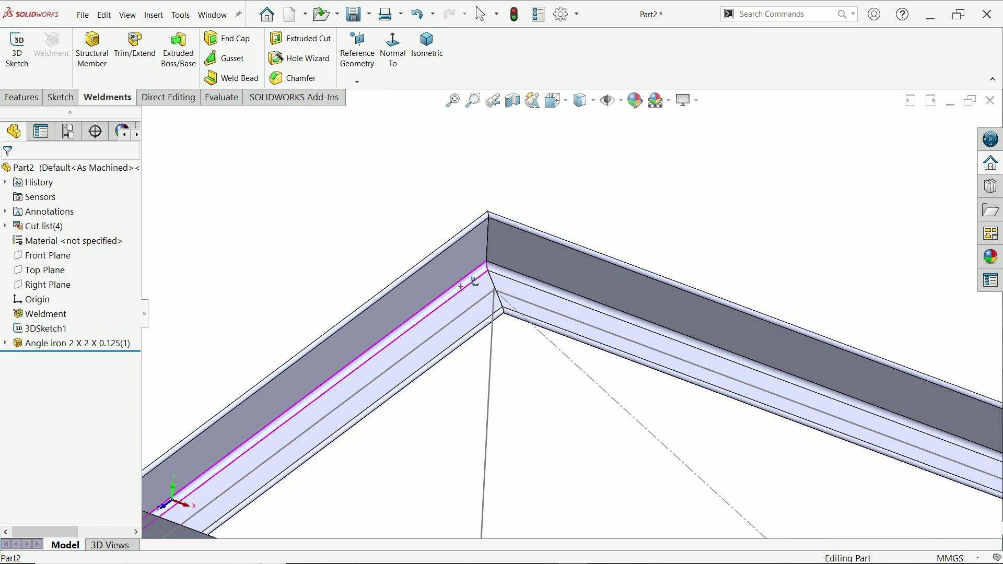
Start a Structural Member with the ansi inch standard, square tube type and 2 x 2 x 0.25 size
left_click(91, 49)
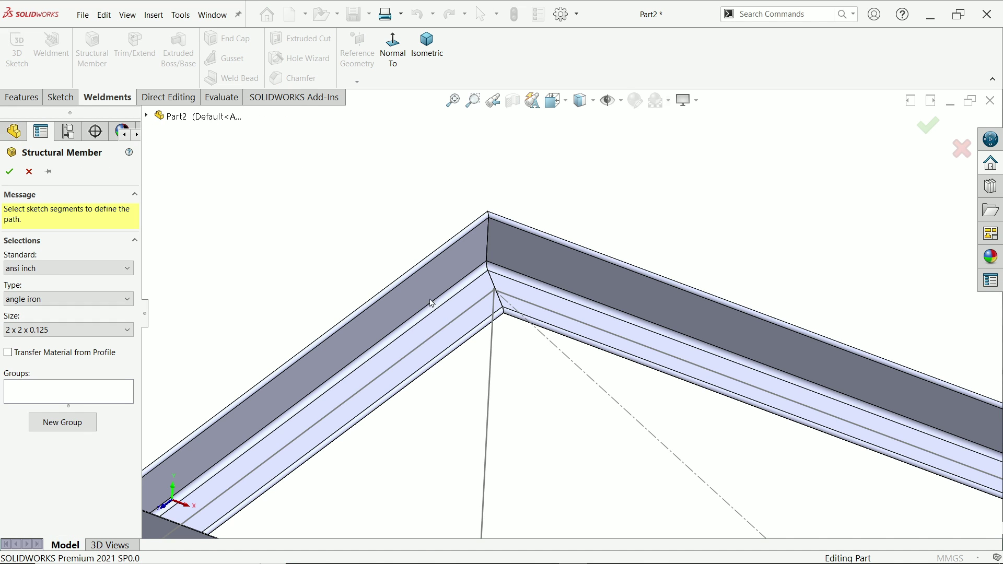
left_click(49, 273)
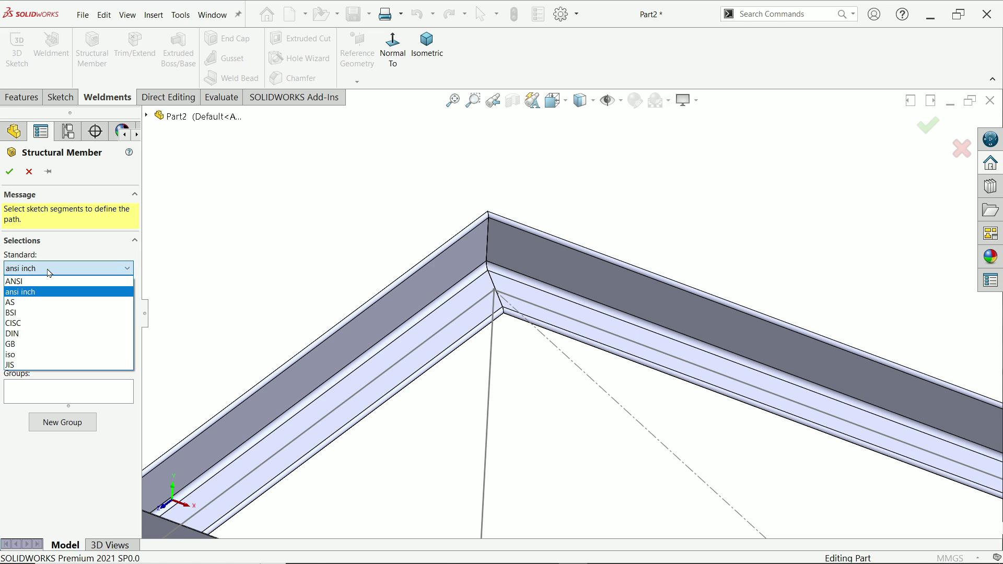
left_click(49, 273)
left_click(57, 299)
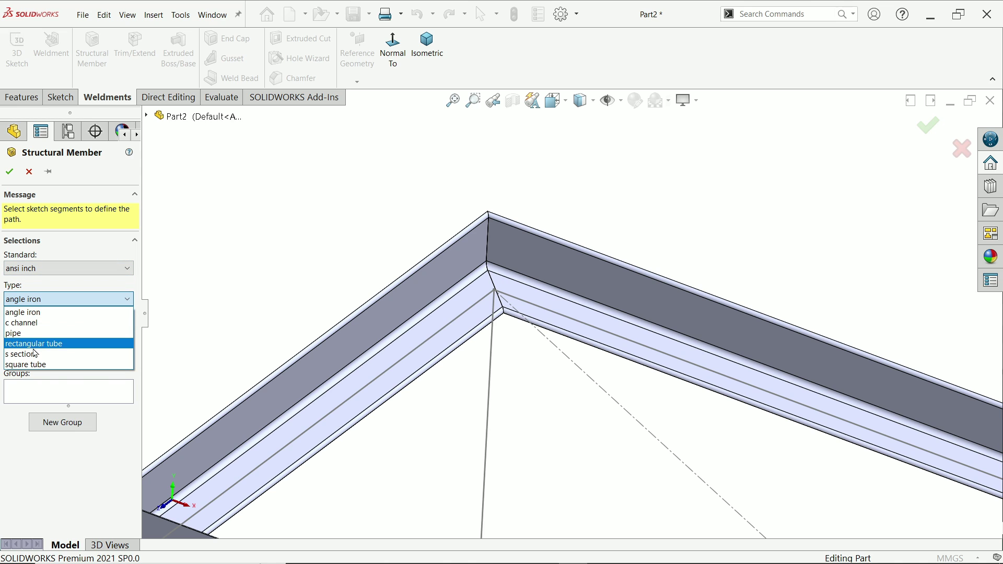
left_click(32, 366)
left_click(52, 329)
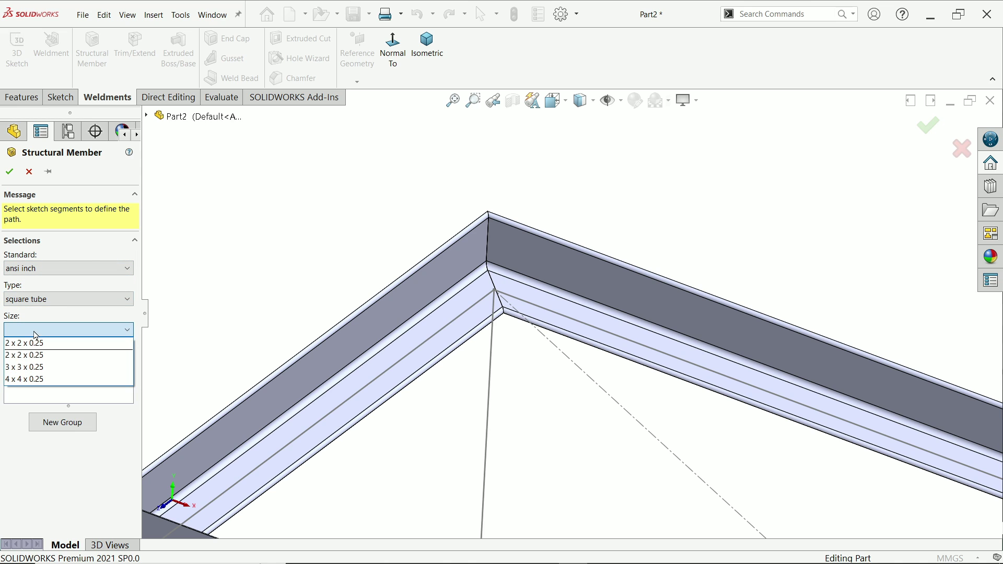
left_click(41, 360)
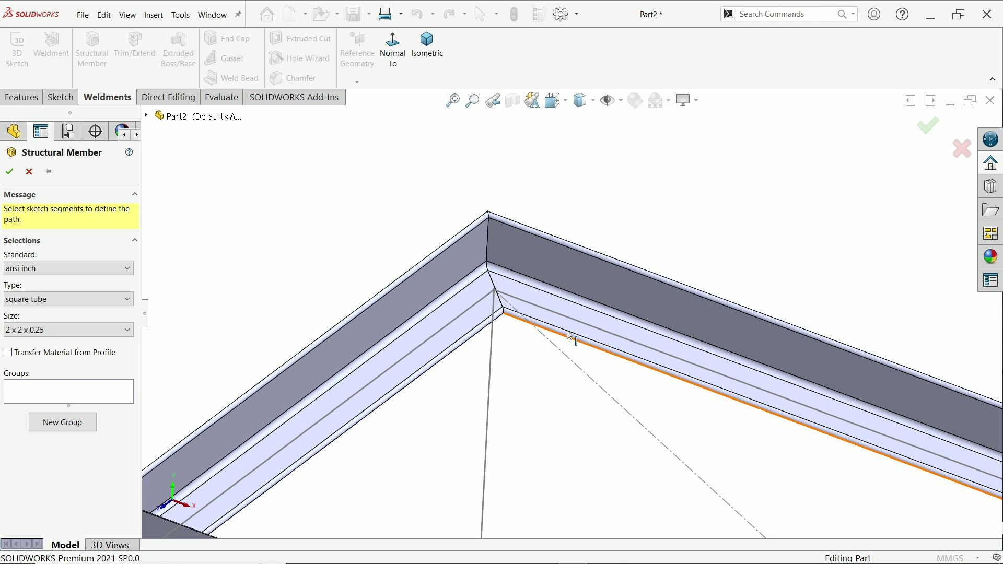
Select the two left leg lines as square tube paths, checking the tube's fit under the top frame's corner
scroll(510, 332, "up", 5)
scroll(501, 420, "down", 2)
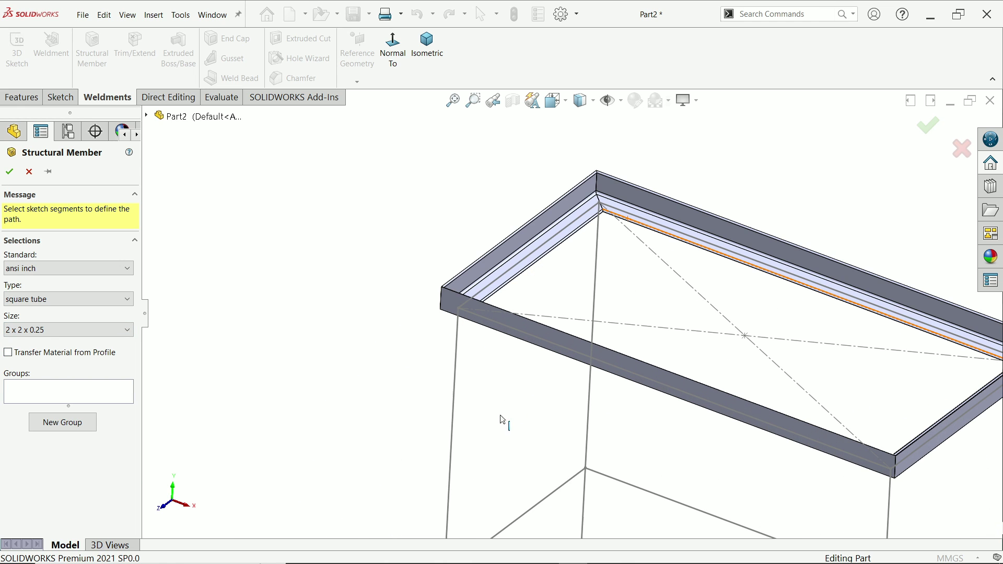
left_click(456, 380)
scroll(457, 380, "down", 5)
middle_click_drag(608, 290, 481, 318)
scroll(481, 318, "down", 3)
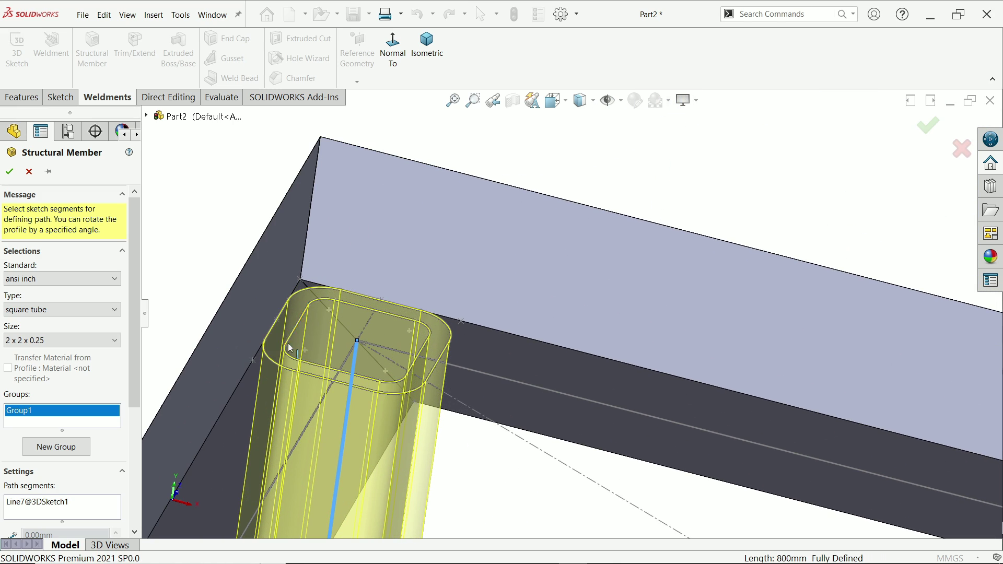
scroll(413, 410, "up", 6)
left_click(454, 502)
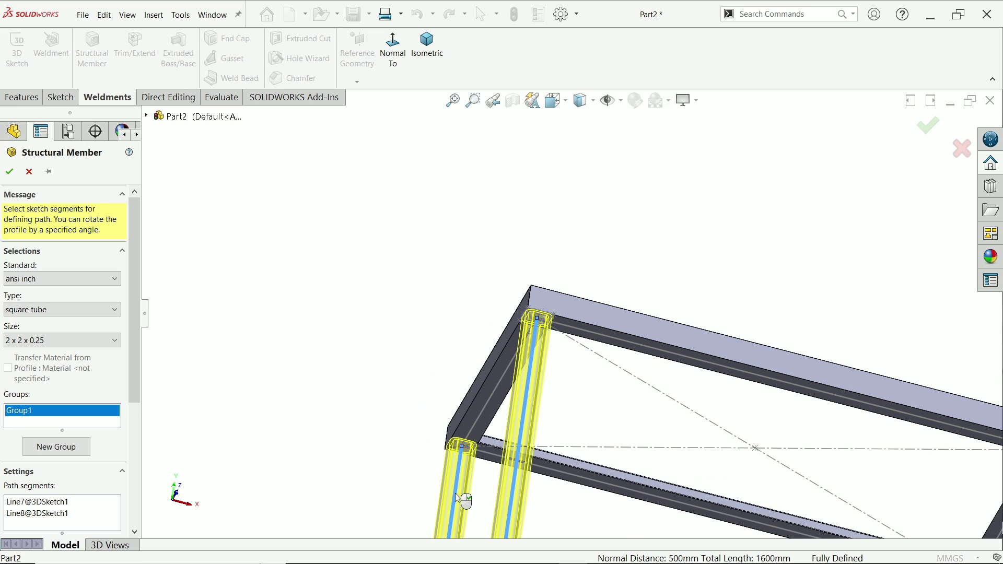
Add the two right leg lines to the group and create the four square tube legs
scroll(608, 471, "up", 5)
scroll(682, 428, "down", 3)
scroll(510, 253, "down", 5)
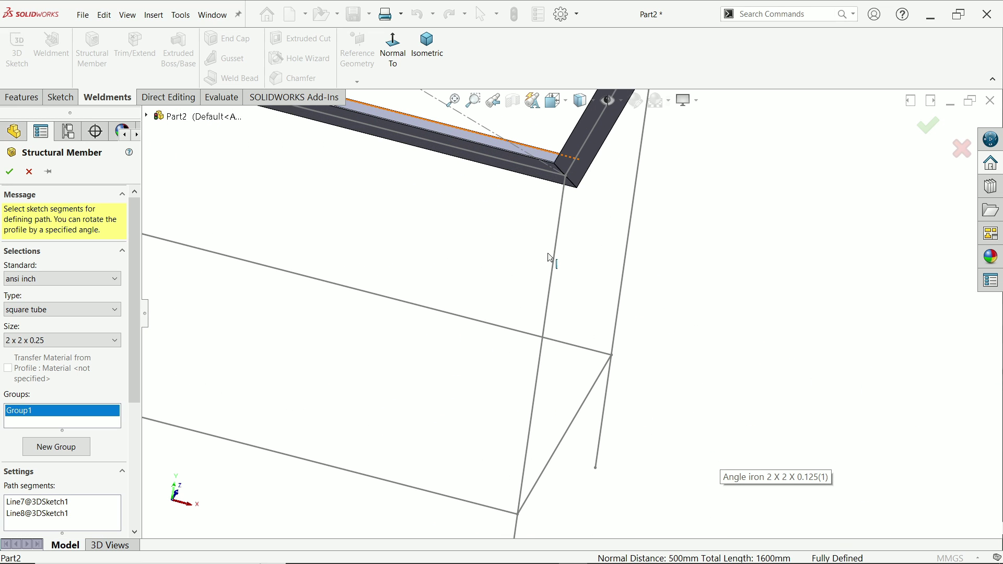
left_click(556, 264)
left_click(627, 265)
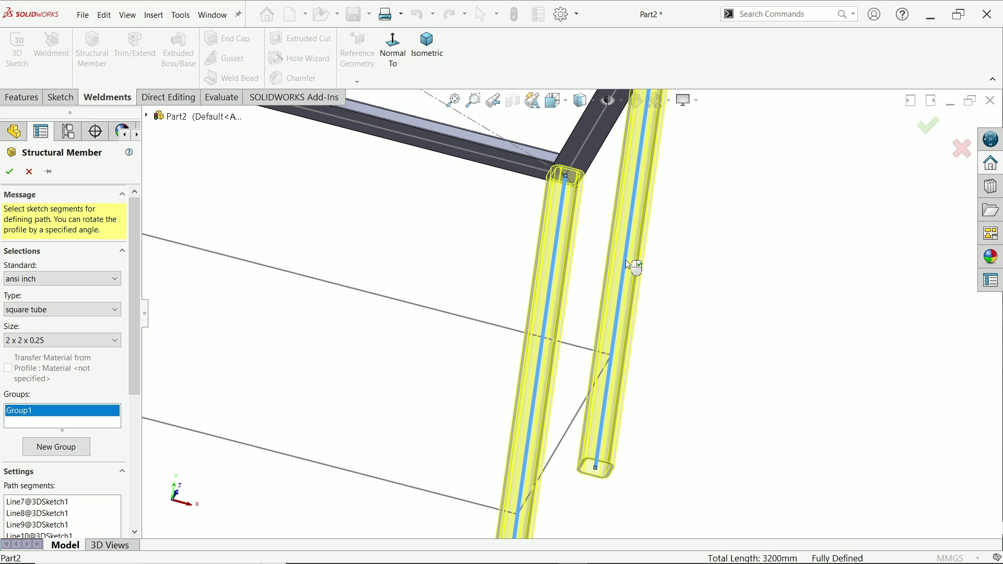
scroll(632, 262, "up", 5)
scroll(465, 236, "down", 3)
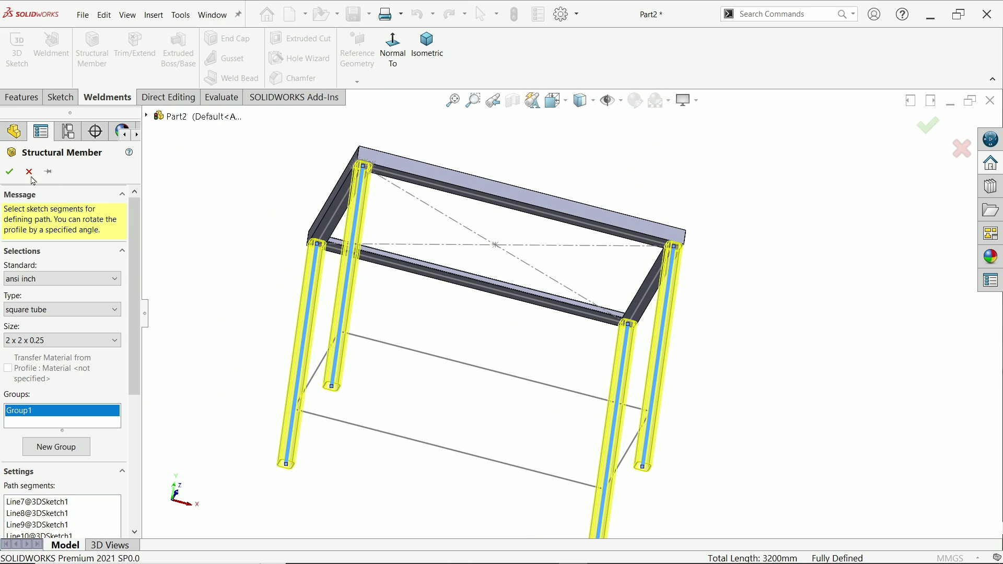
left_click(10, 171)
Start a Structural Member with the ansi inch standard, pipe type and 1.5 sch 40 size
middle_click_drag(443, 350, 364, 438)
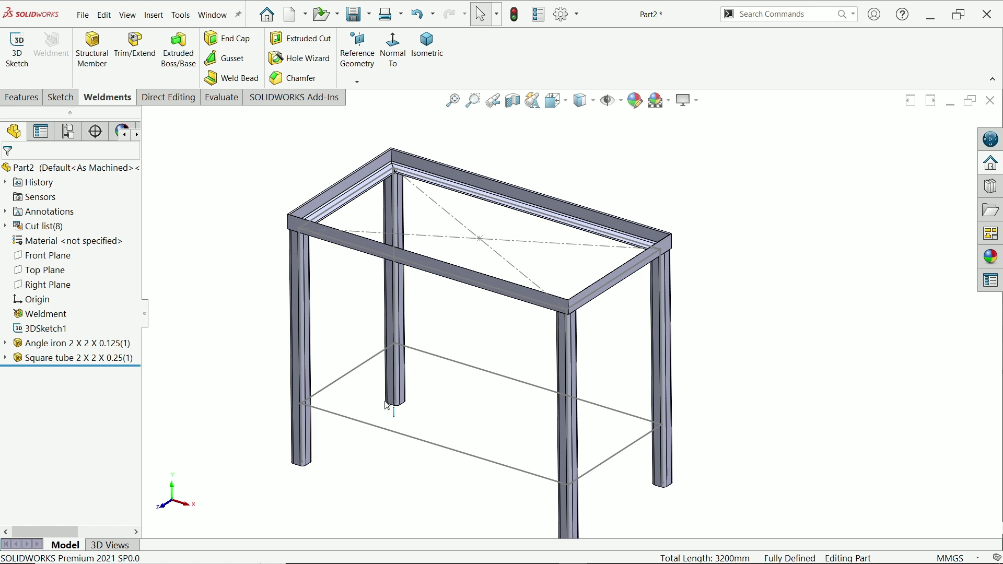
scroll(490, 419, "down", 2)
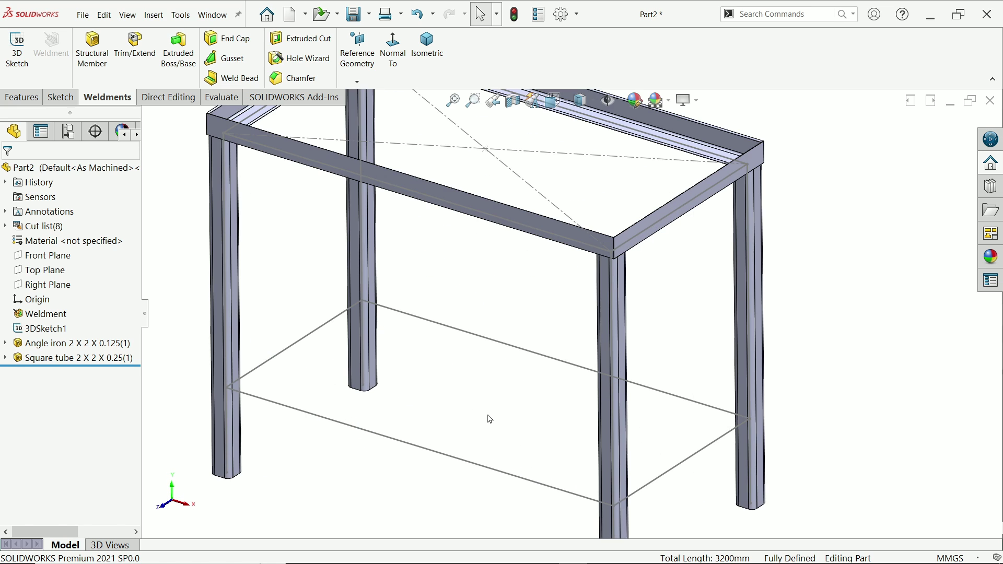
left_click(92, 50)
left_click(45, 299)
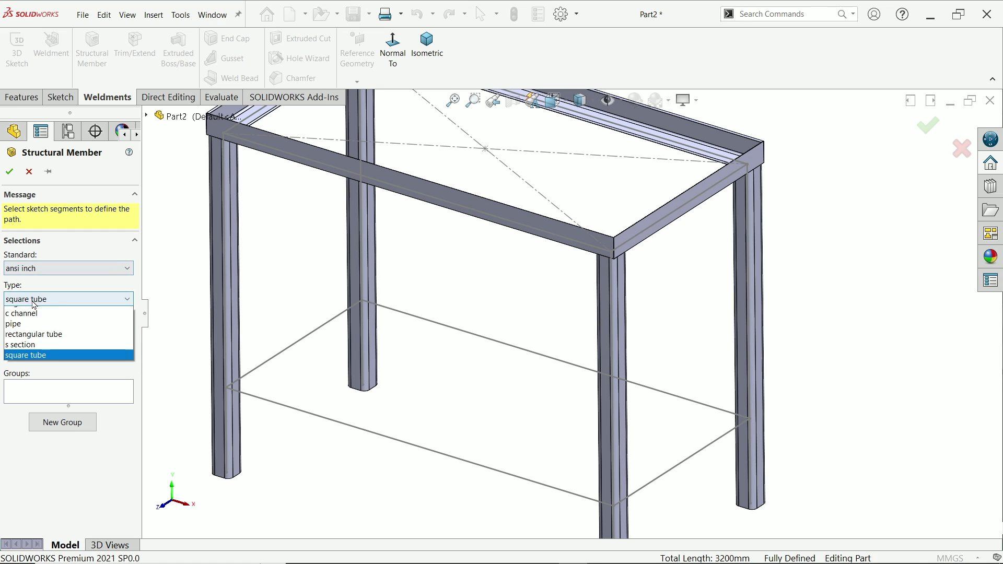
left_click(33, 334)
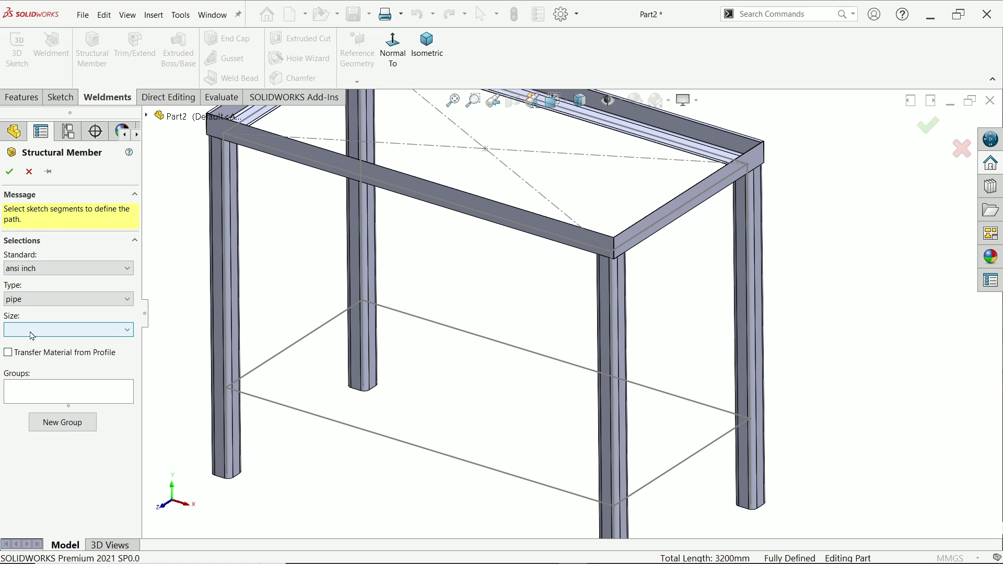
left_click(32, 334)
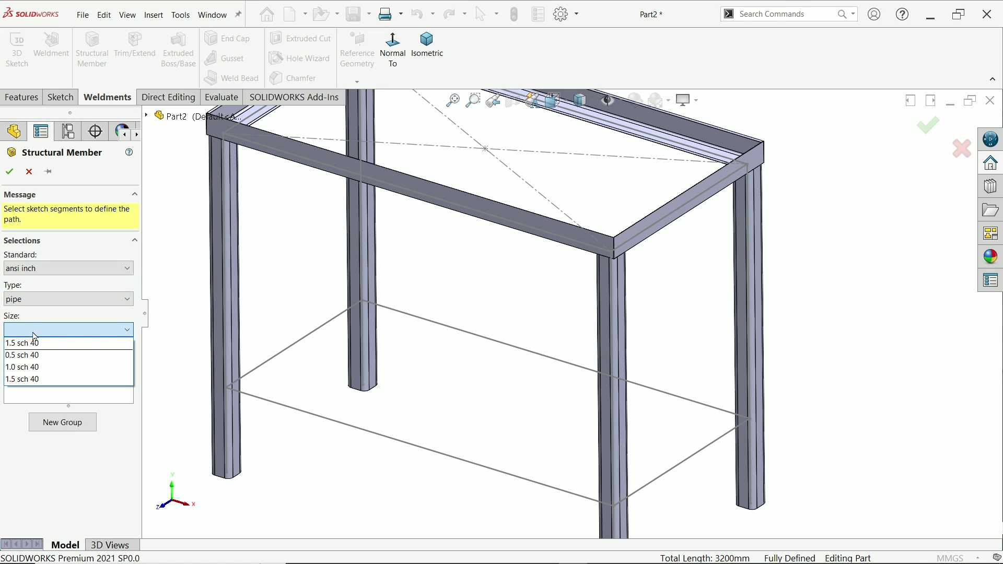
left_click(37, 379)
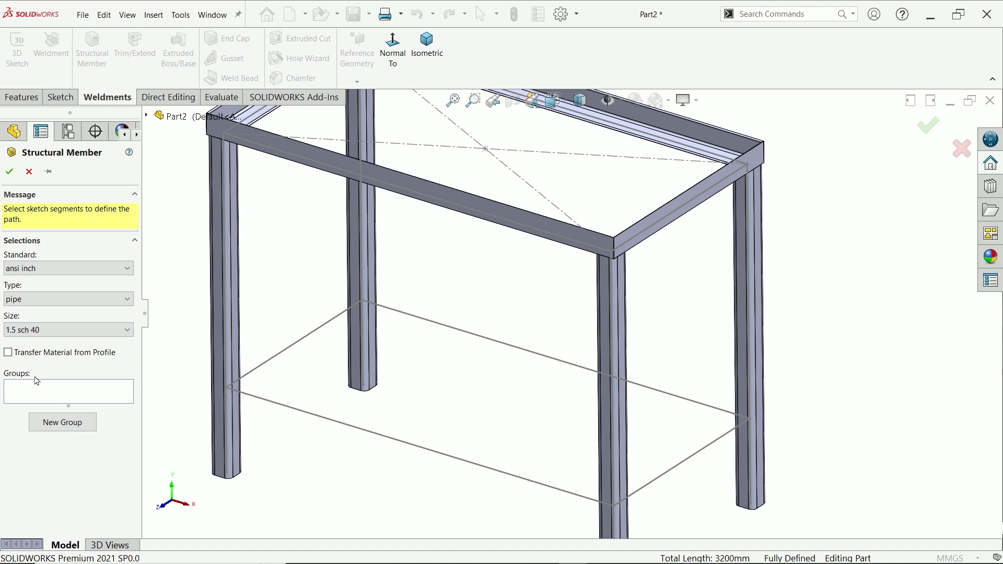
Select the four lines of the lower rectangle as one group and create the pipe members along them
left_click(295, 347)
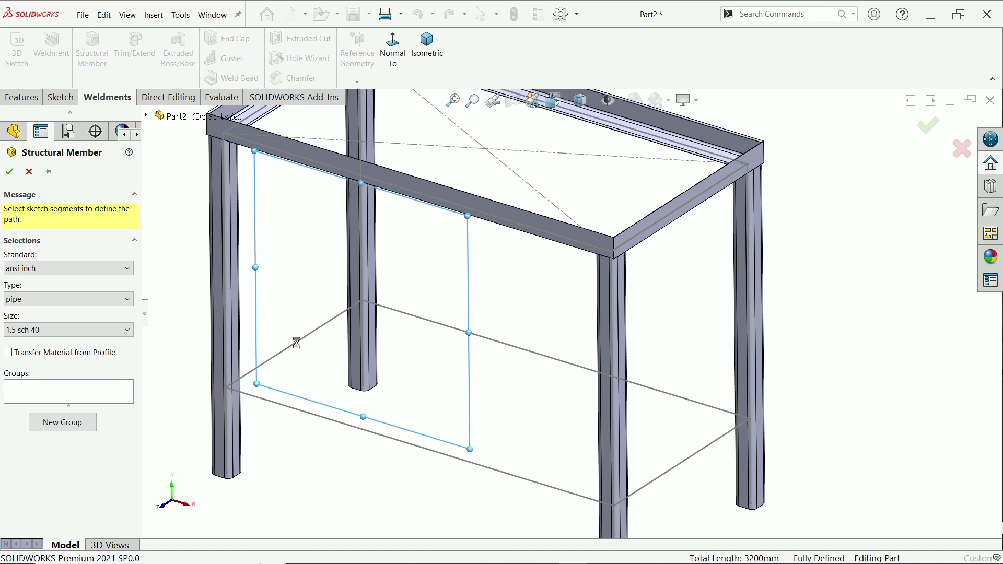
left_click(321, 418)
left_click(696, 462)
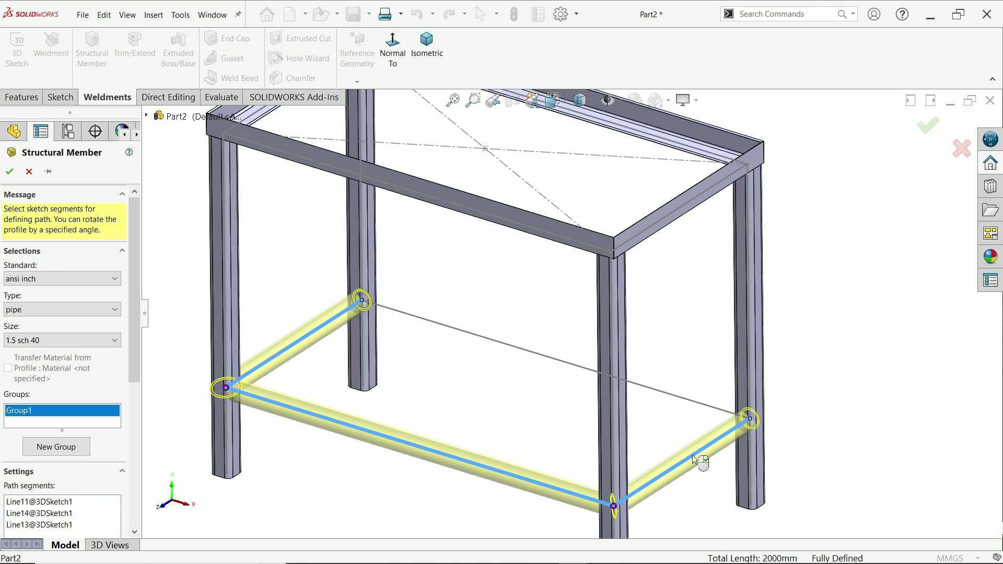
left_click(699, 407)
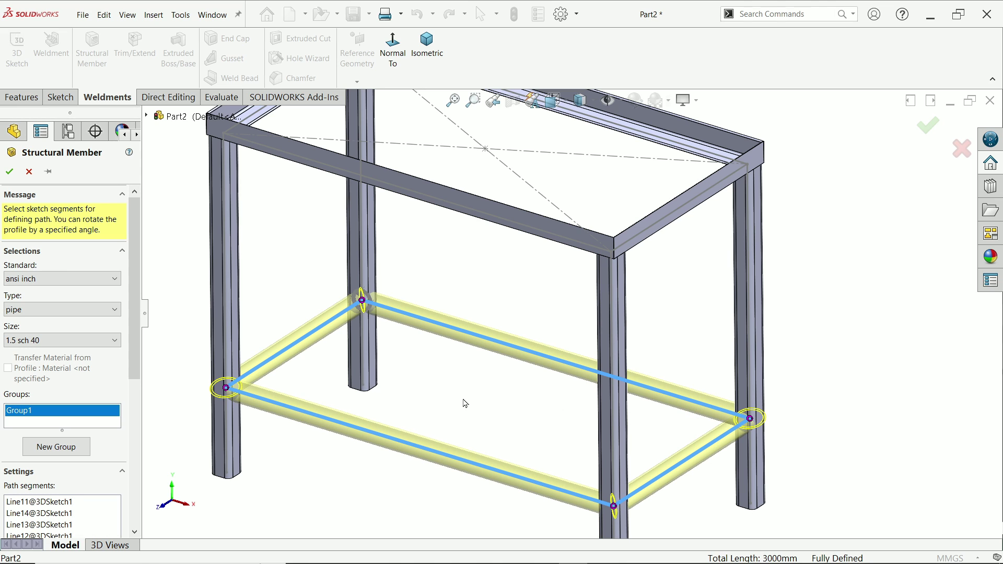
left_click_drag(137, 448, 137, 450)
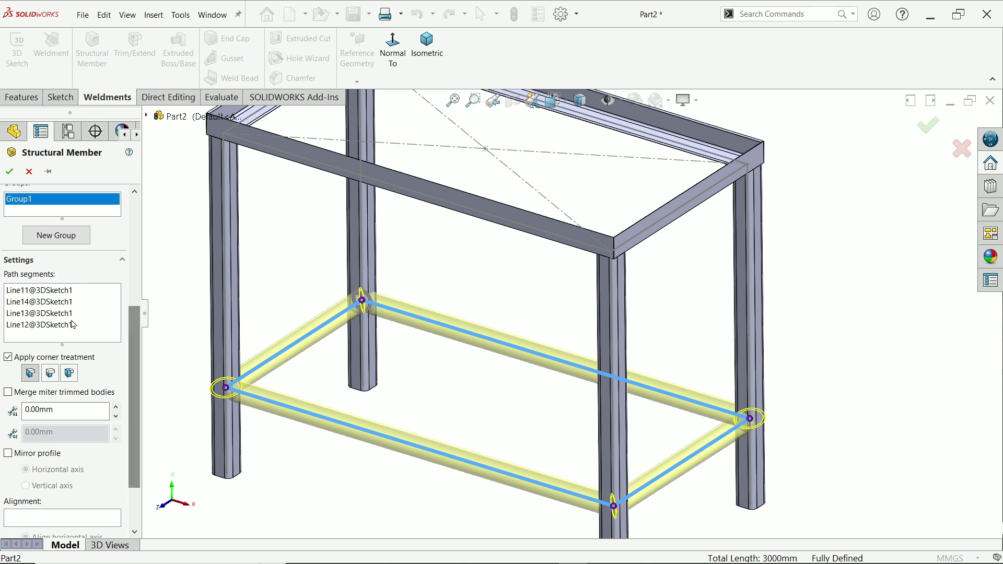
left_click(9, 171)
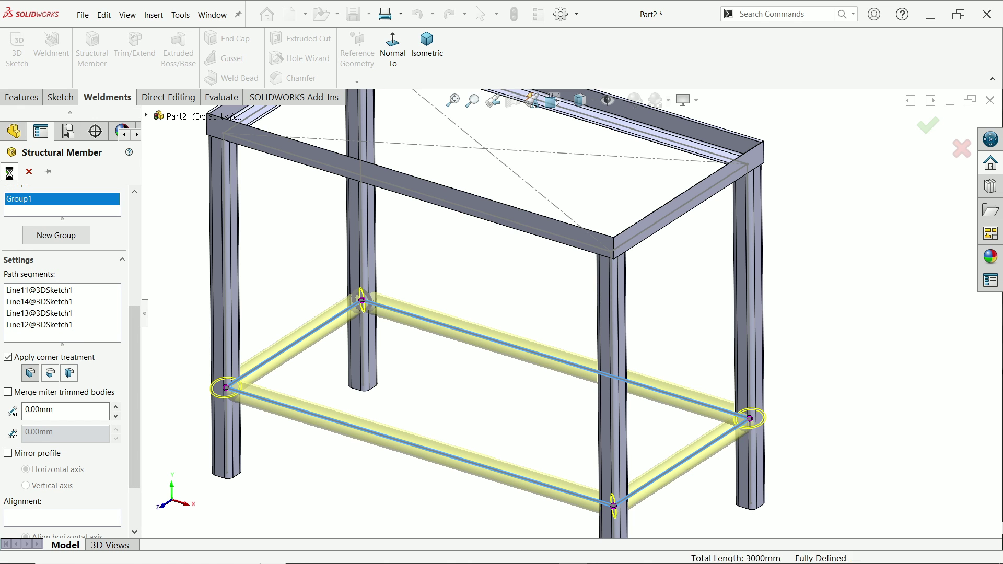
Inspect where the lower pipes pass through a leg and start Trim/Extend with the End Trim corner type
scroll(391, 307, "up", 3)
left_click(392, 322)
mouse_move(392, 322)
middle_mouse_down()
mouse_move(430, 322)
mouse_move(418, 340)
mouse_move(385, 318)
middle_mouse_up()
key("Escape")
scroll(285, 418, "up", 3)
middle_click_drag(285, 418, 281, 387)
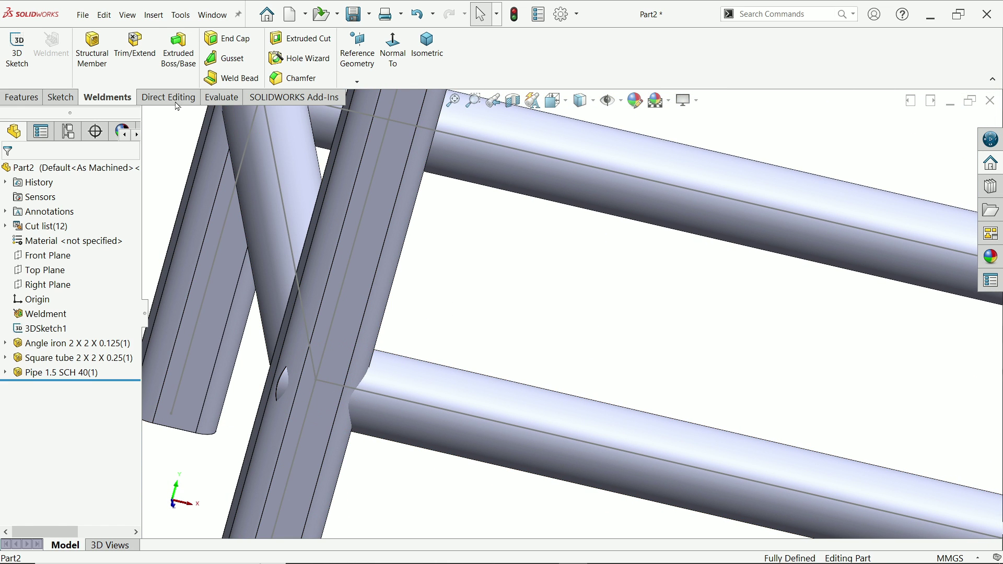
left_click(135, 53)
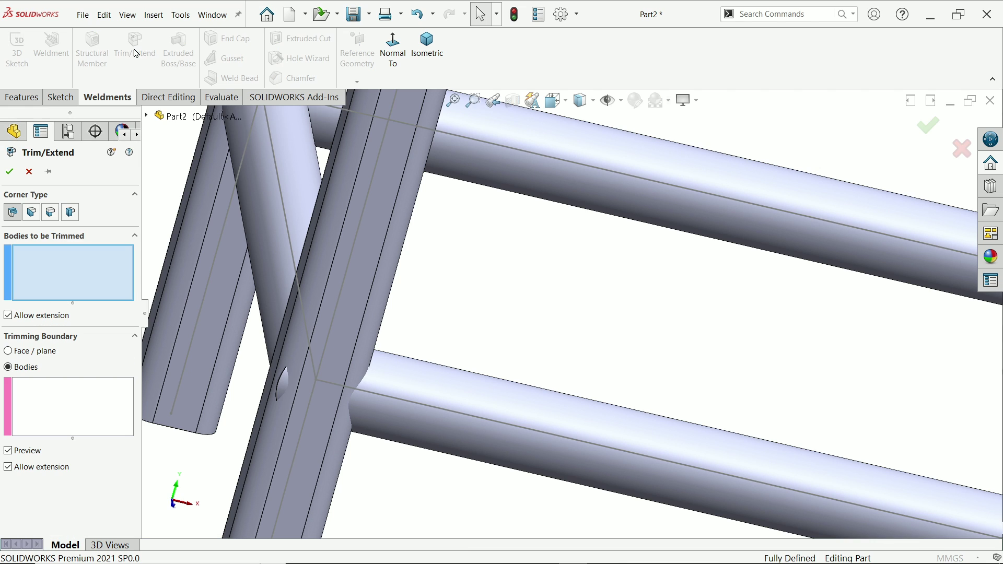
left_click(12, 212)
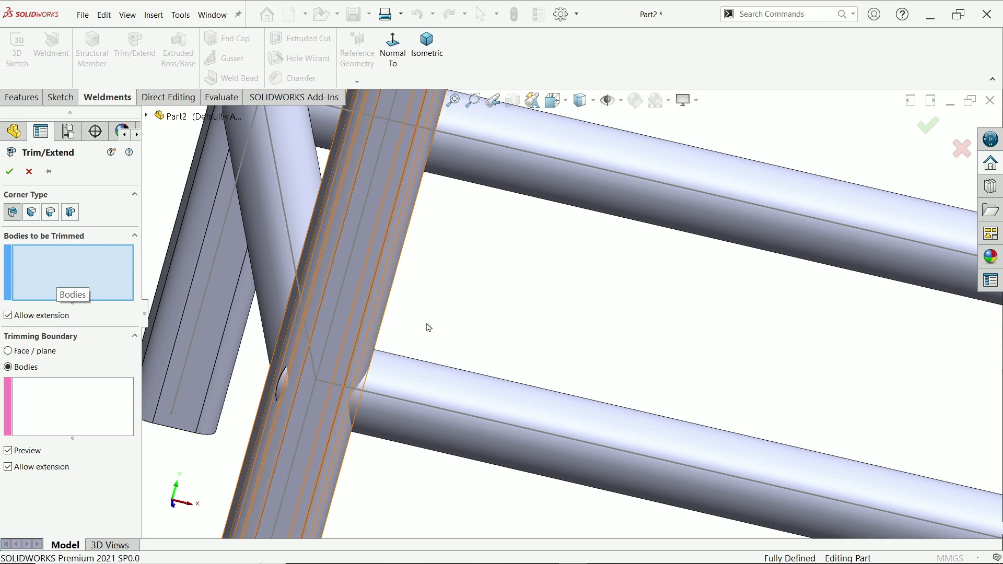
Select the four pipes of the lower rectangle as the bodies to be trimmed
scroll(627, 355, "up", 5)
scroll(626, 355, "up", 5)
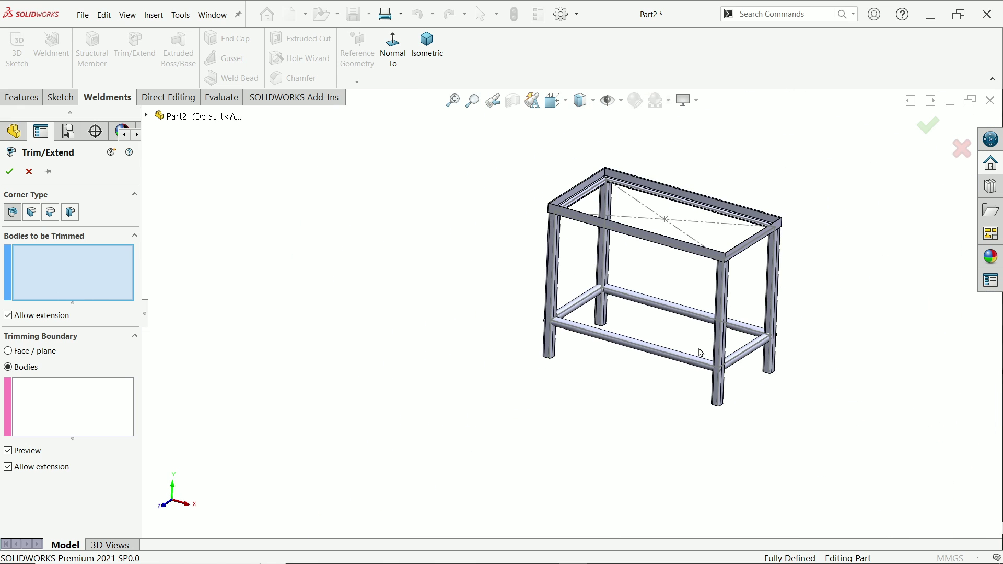
scroll(472, 261, "down", 10)
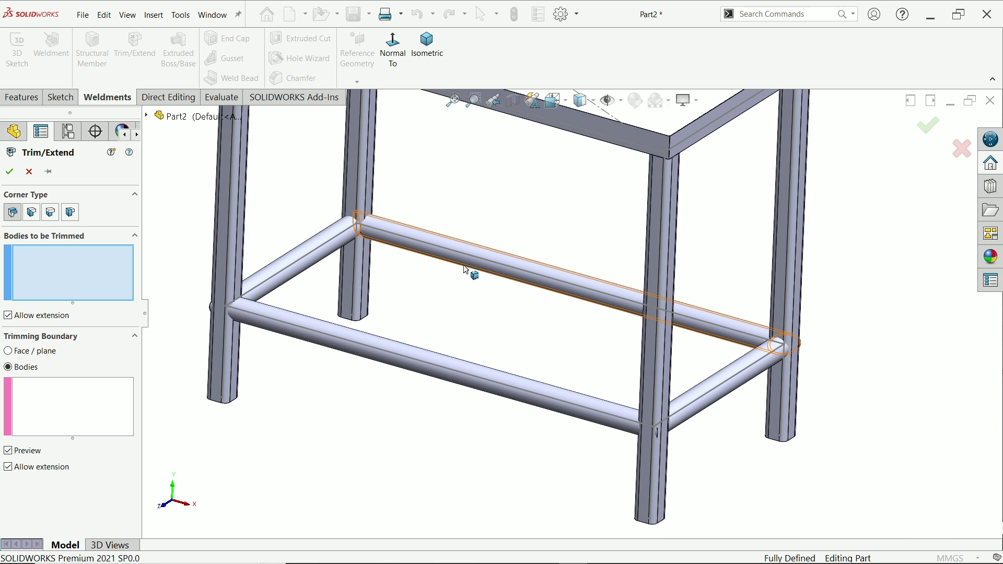
left_click(472, 262)
left_click(315, 263)
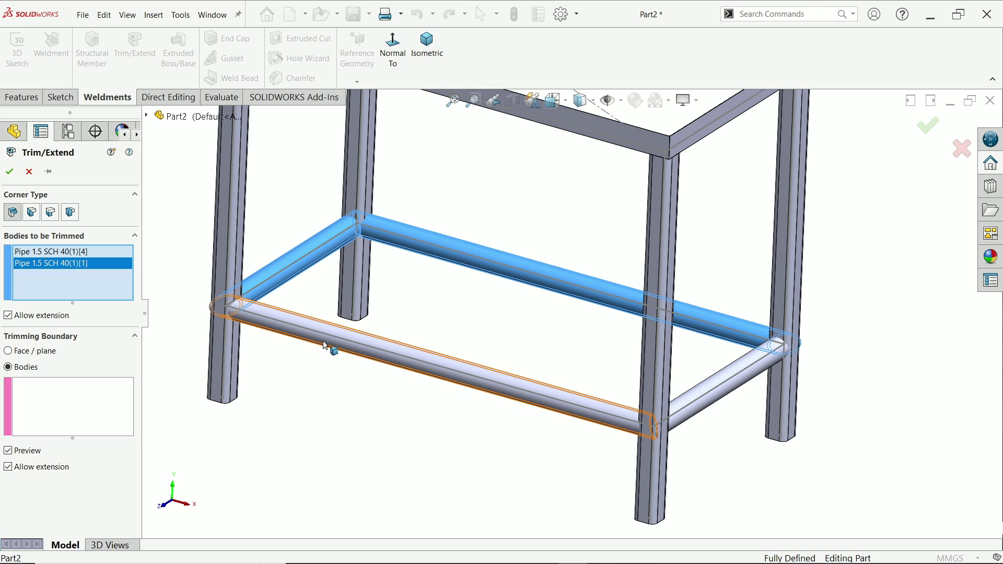
left_click(334, 348)
left_click(715, 404)
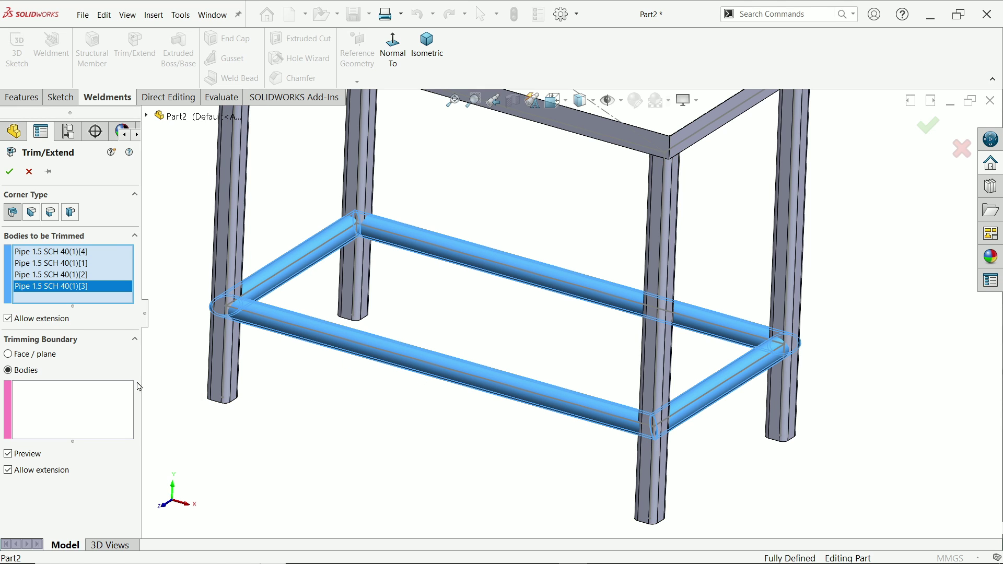
Set the four square tube legs as the trimming boundary bodies
left_click(40, 413)
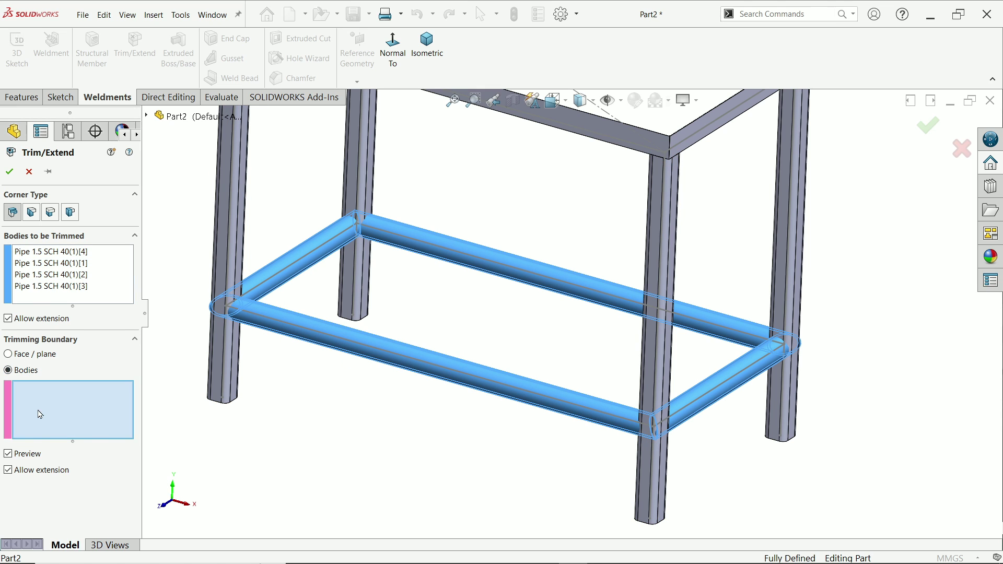
left_click(224, 263)
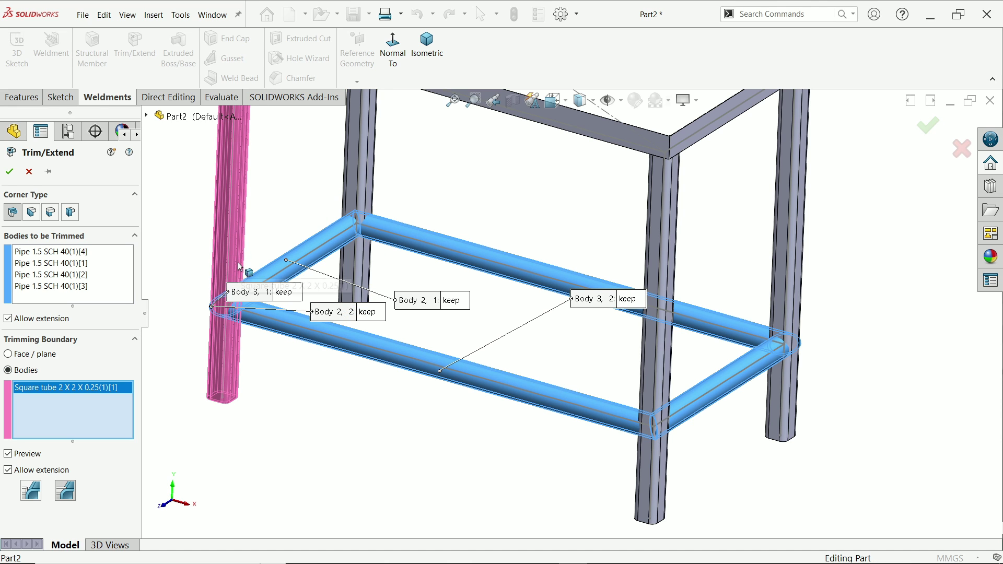
left_click(359, 188)
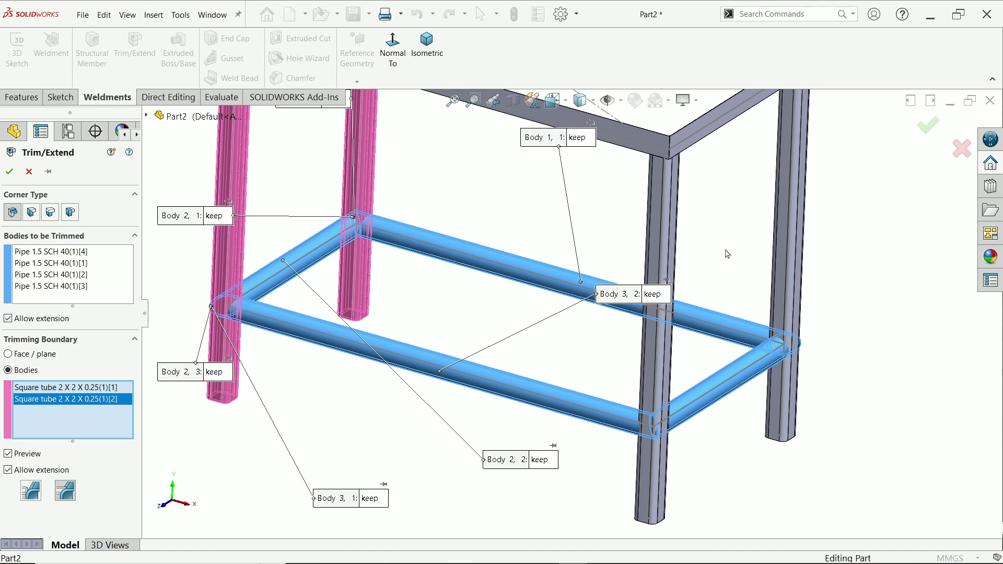
left_click(789, 261)
left_click(668, 230)
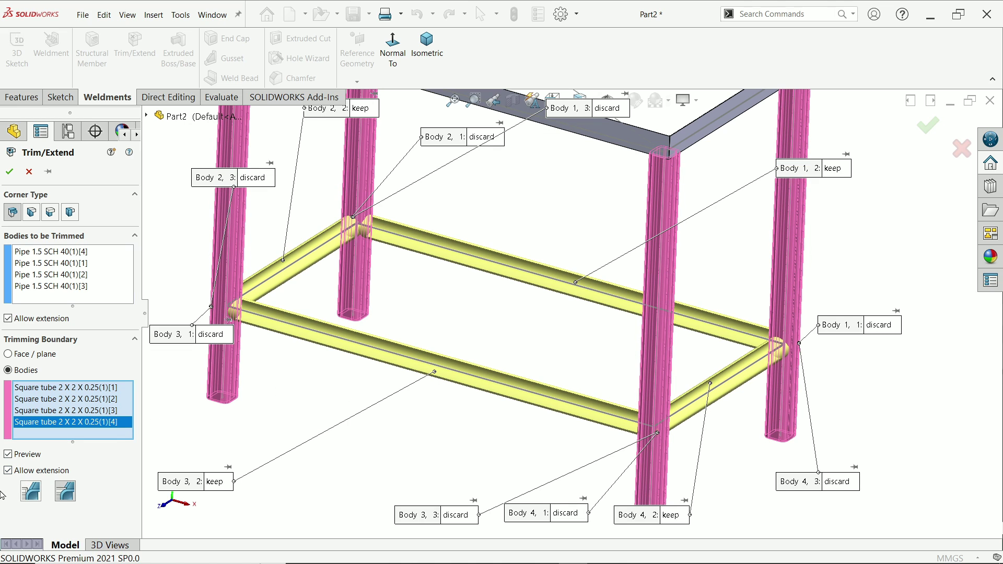
Use the simple cut between bodies, spread out the body callouts to check each pipe is kept, and apply the trim
left_click(29, 494)
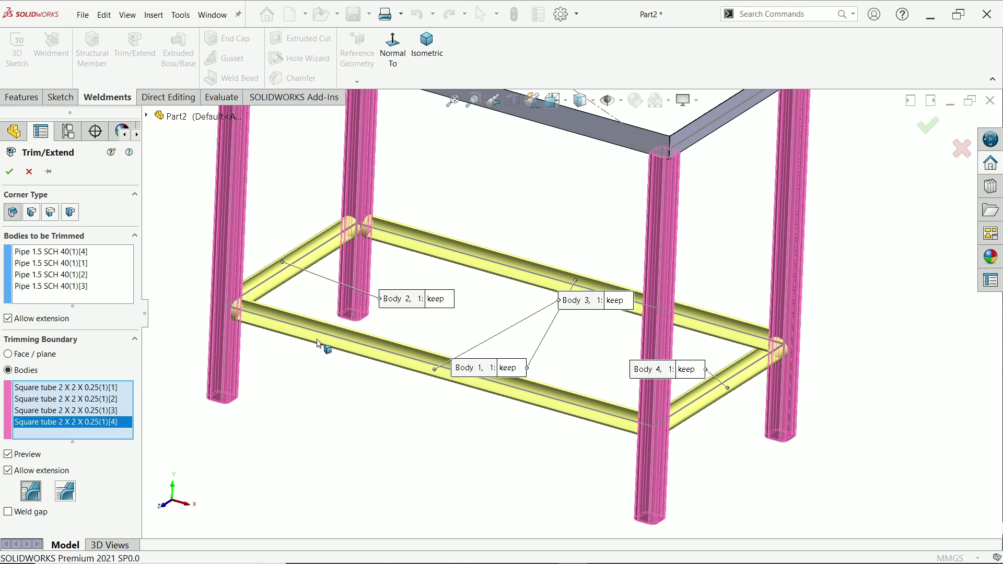
scroll(368, 369, "down", 1)
left_click_drag(661, 288, 385, 429)
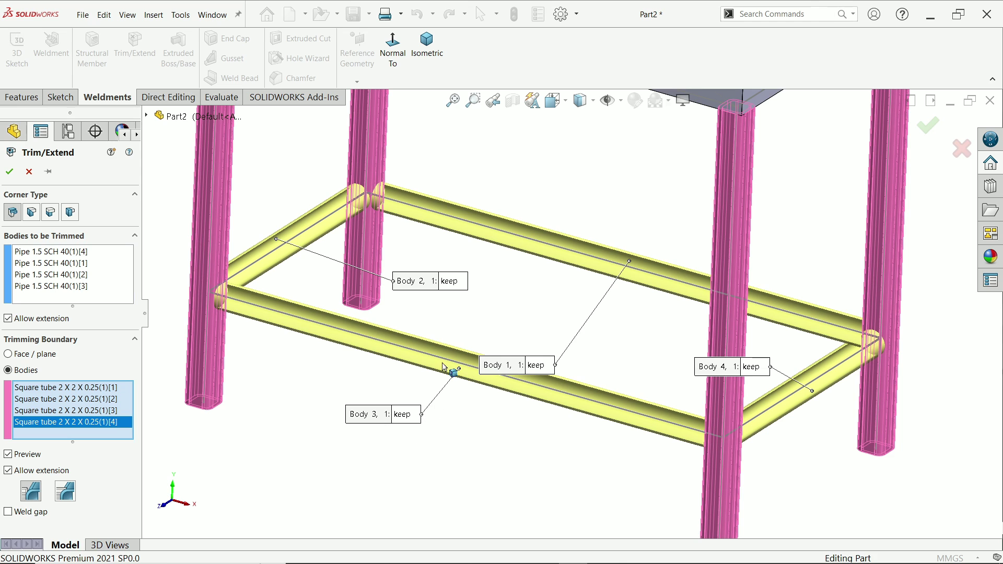
left_click_drag(532, 364, 576, 201)
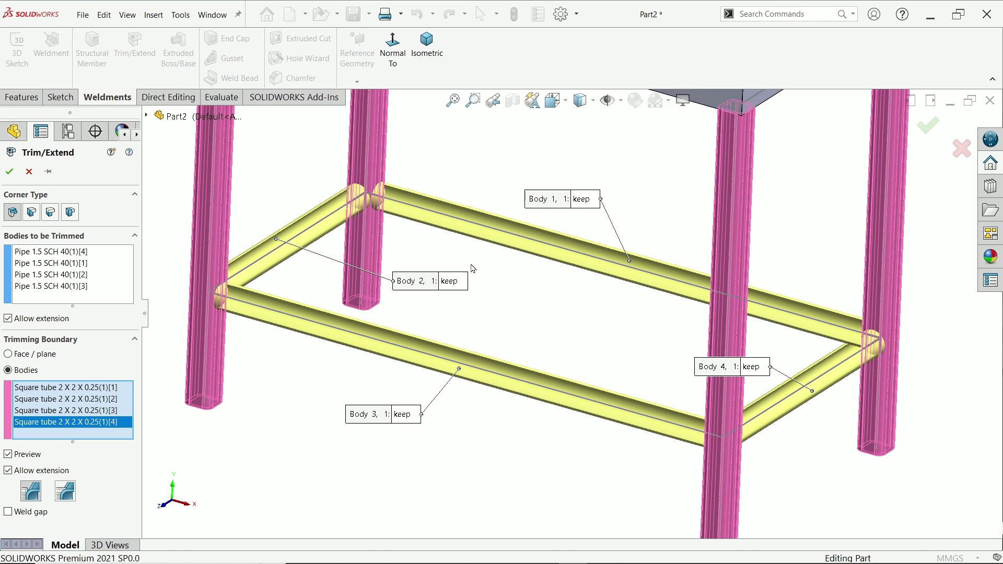
left_click_drag(447, 287, 295, 188)
scroll(574, 282, "up", 6)
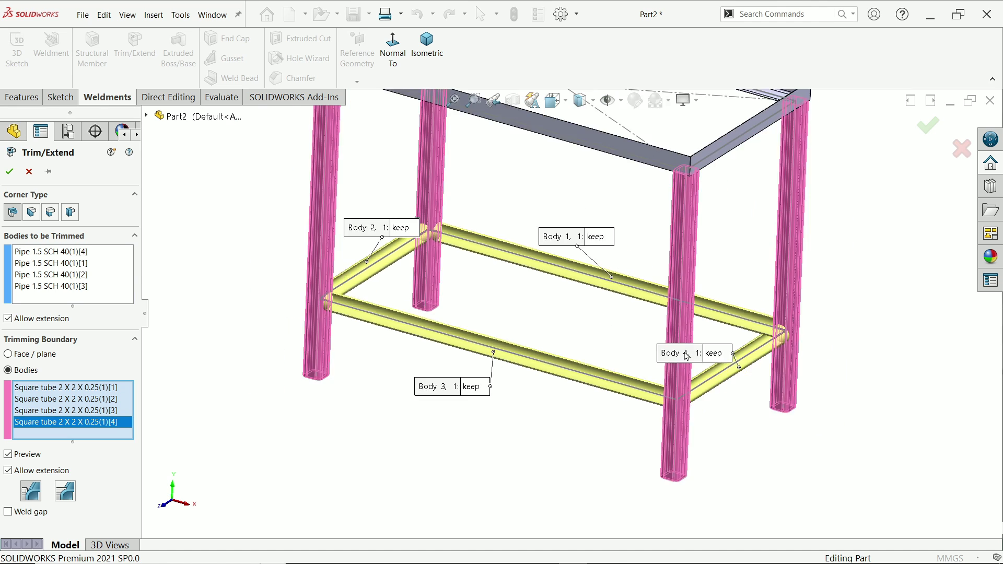
scroll(607, 290, "down", 4)
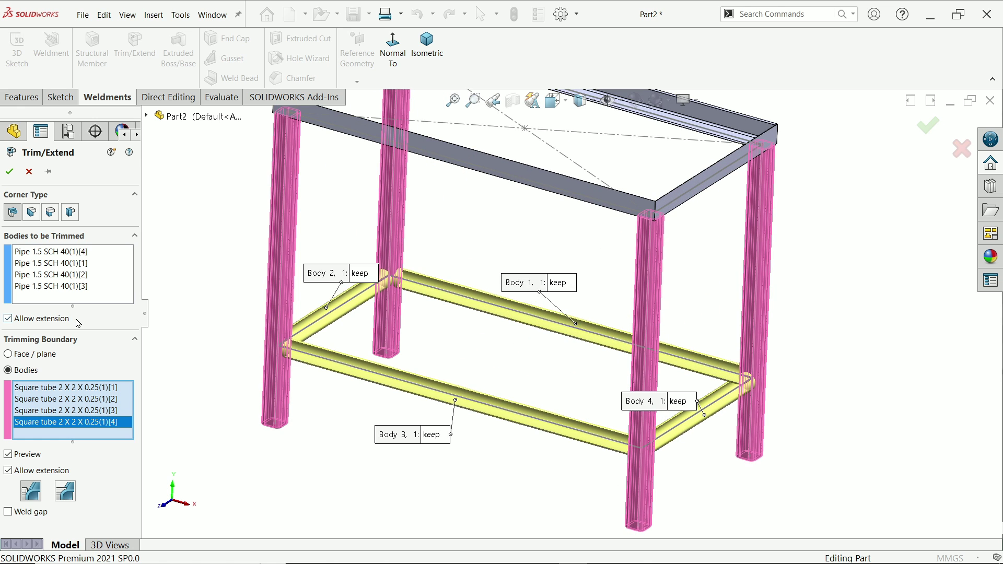
left_click(9, 172)
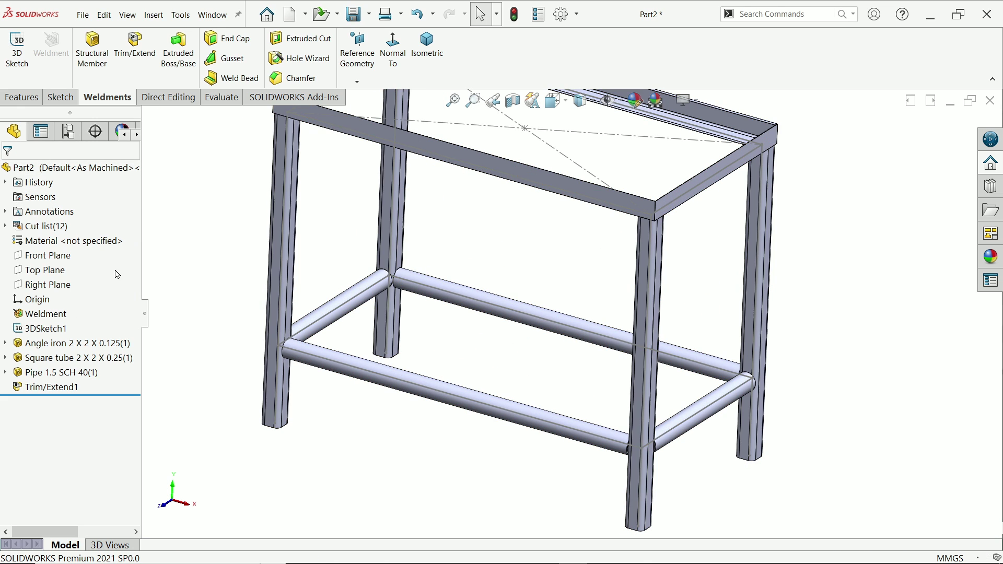
Inspect the trimmed pipe-to-leg joints, isolating one short side pipe to examine its cut ends, and exit the isolation
scroll(334, 339, "down", 6)
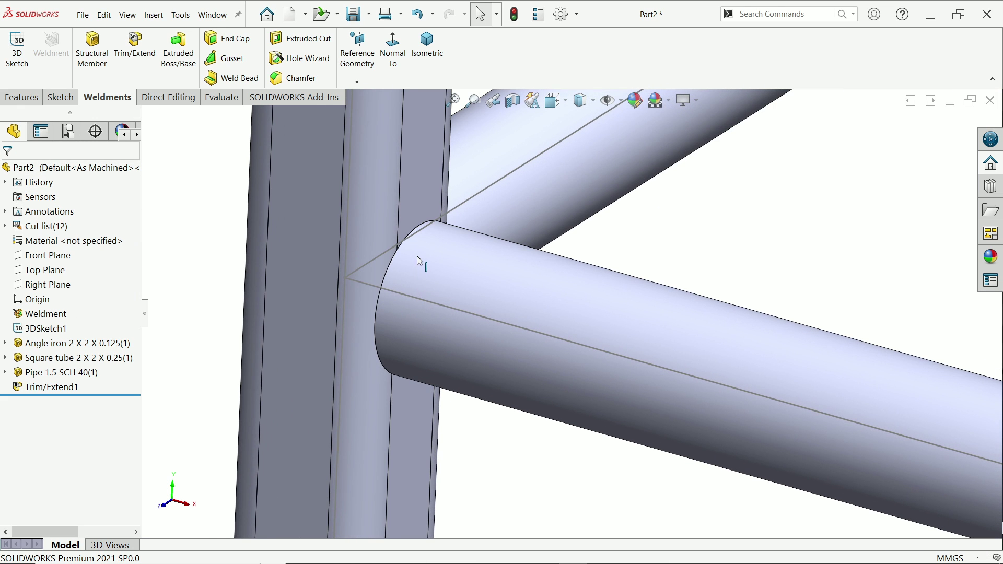
middle_click_drag(417, 256, 488, 287)
scroll(397, 308, "up", 8)
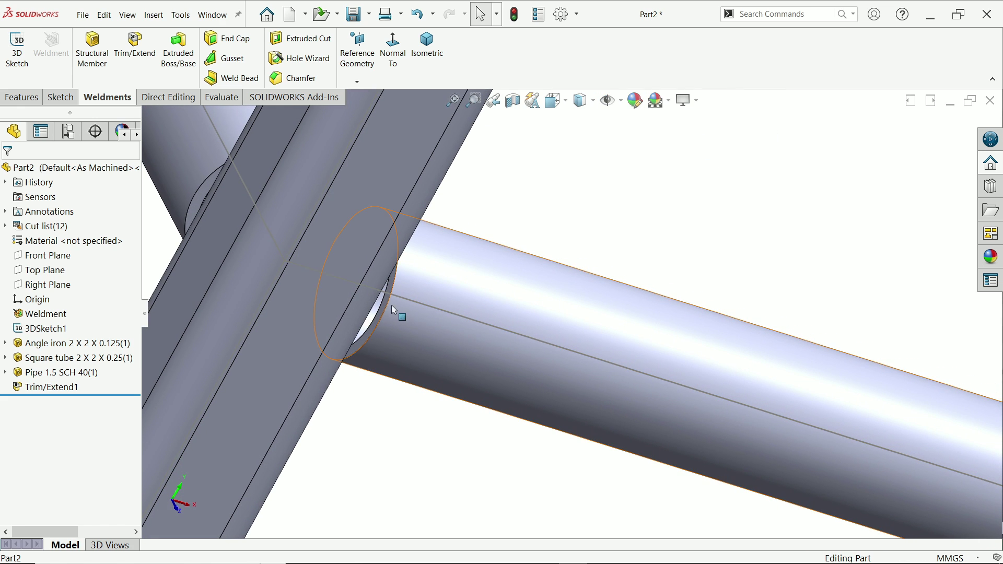
scroll(573, 334, "up", 5)
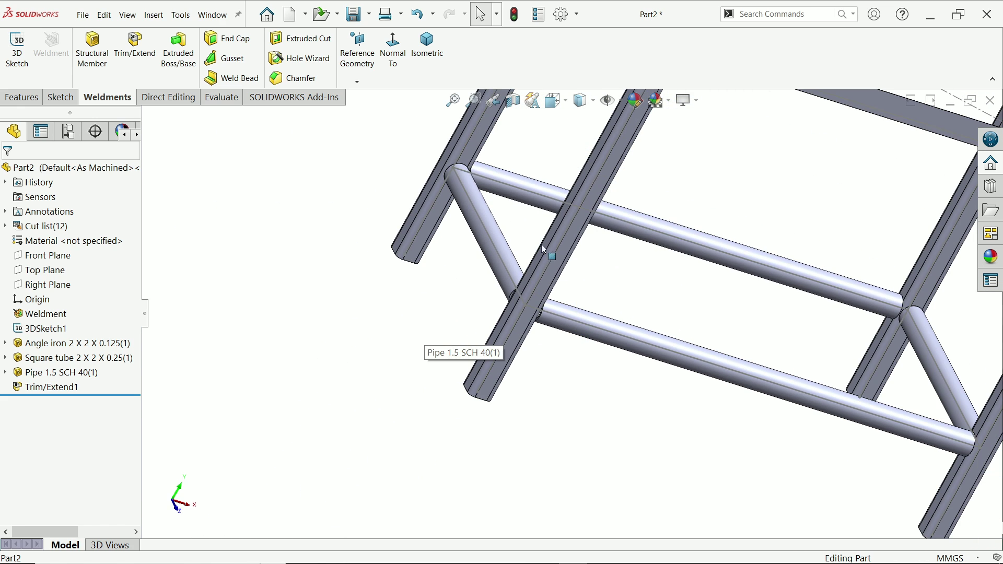
left_click(491, 230)
right_click(491, 230)
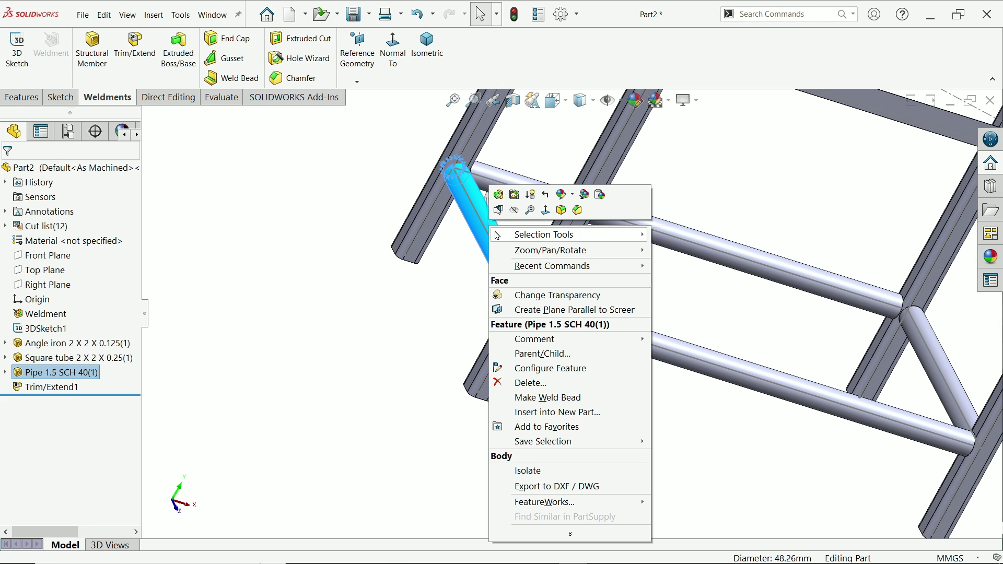
left_click(527, 471)
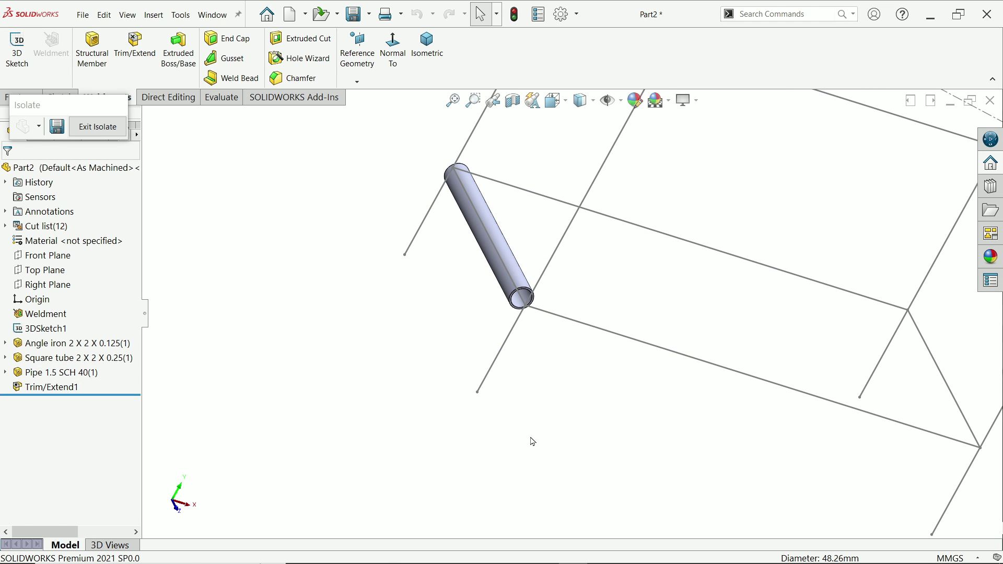
middle_click_drag(618, 308, 564, 312)
left_click(97, 126)
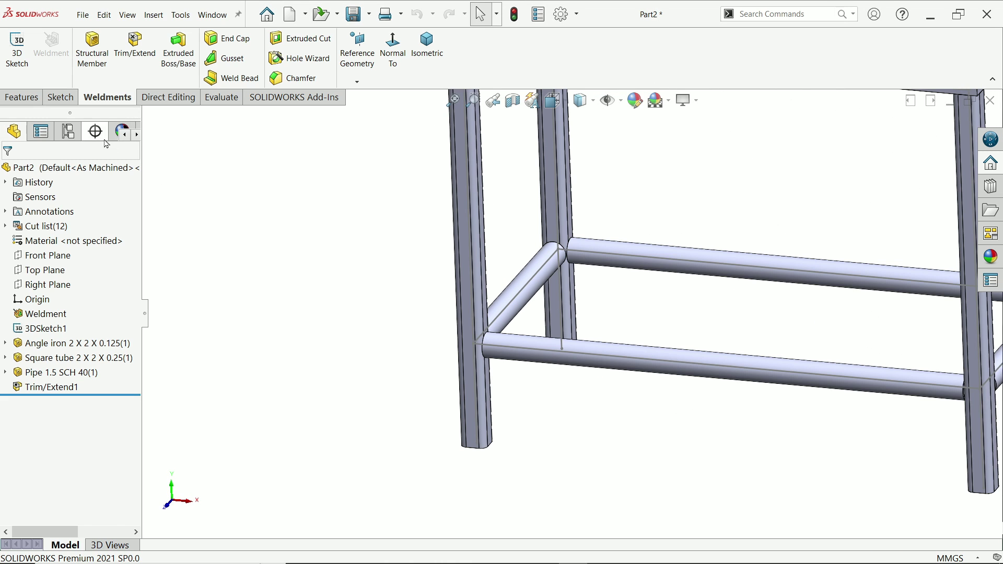
Examine the table1.PNG reference drawing for the table top, gusset and end cap specifications and the gusset positions
key("f")
middle_click_drag(406, 296, 491, 180)
scroll(491, 180, "down", 6)
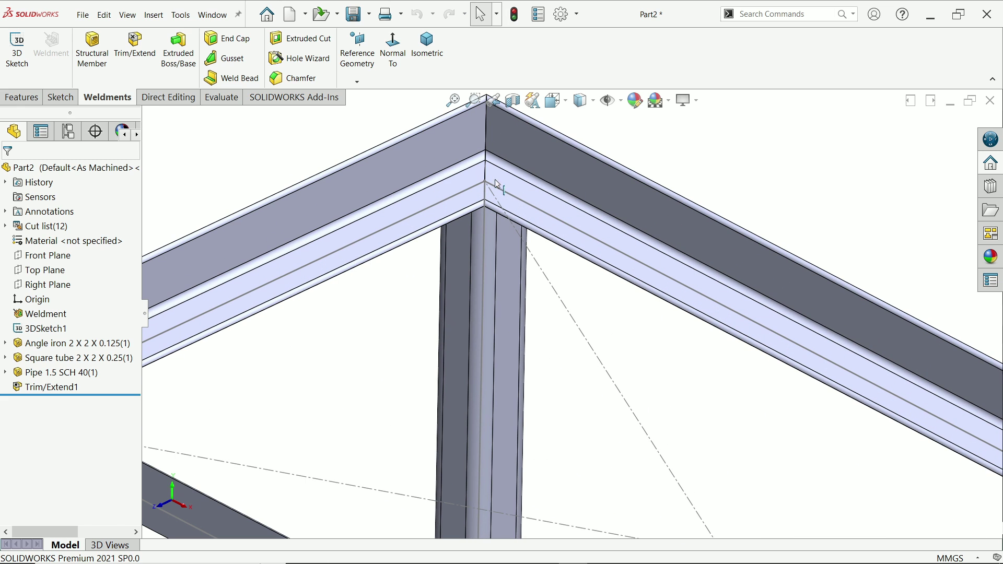
key("alt+Tab")
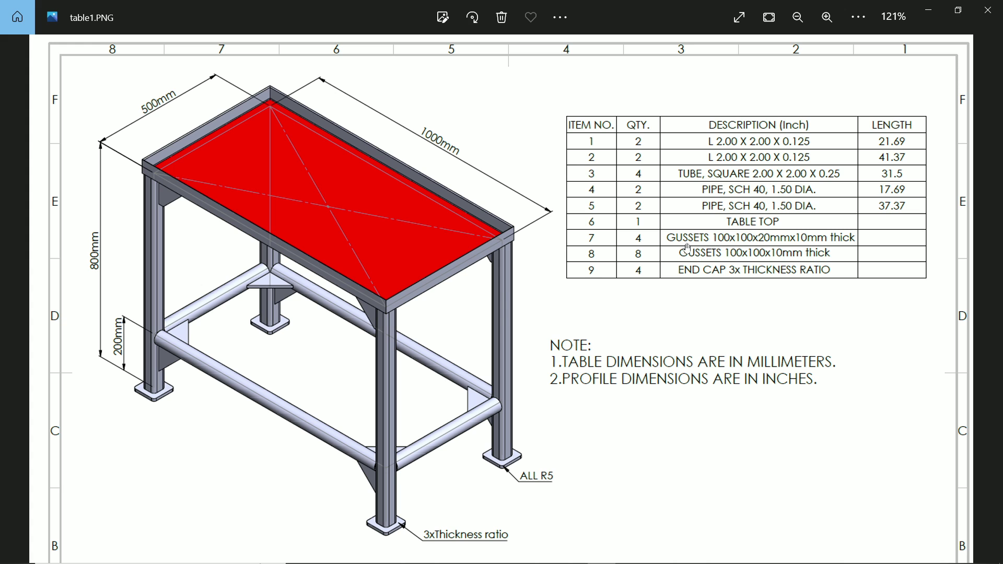
scroll(760, 242, "up", 3)
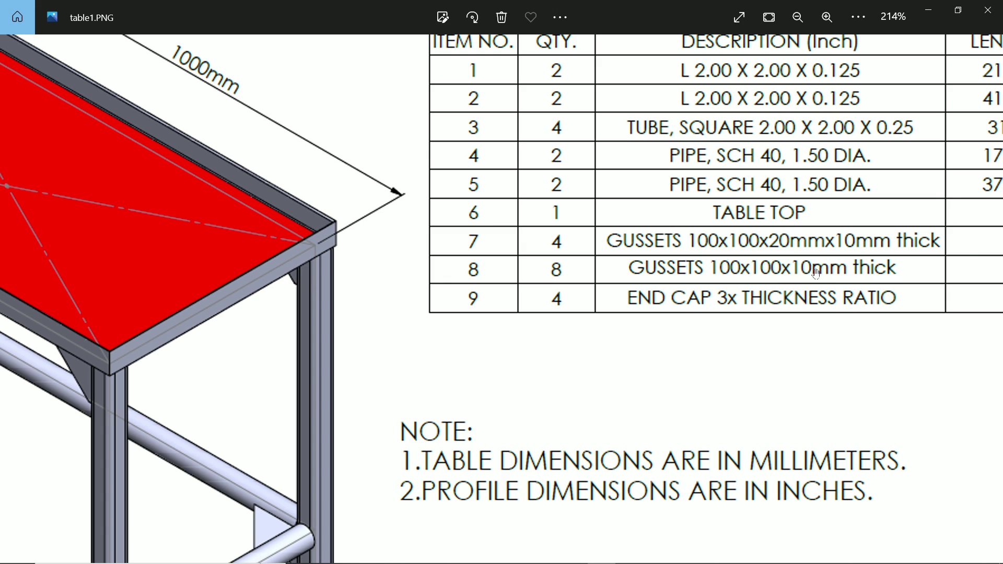
scroll(814, 273, "down", 4)
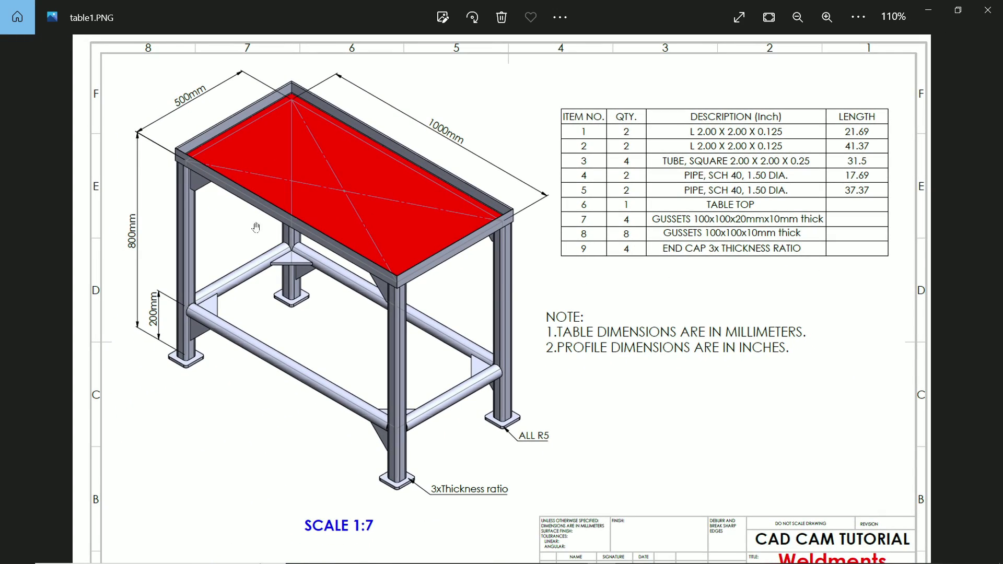
scroll(212, 212, "up", 3)
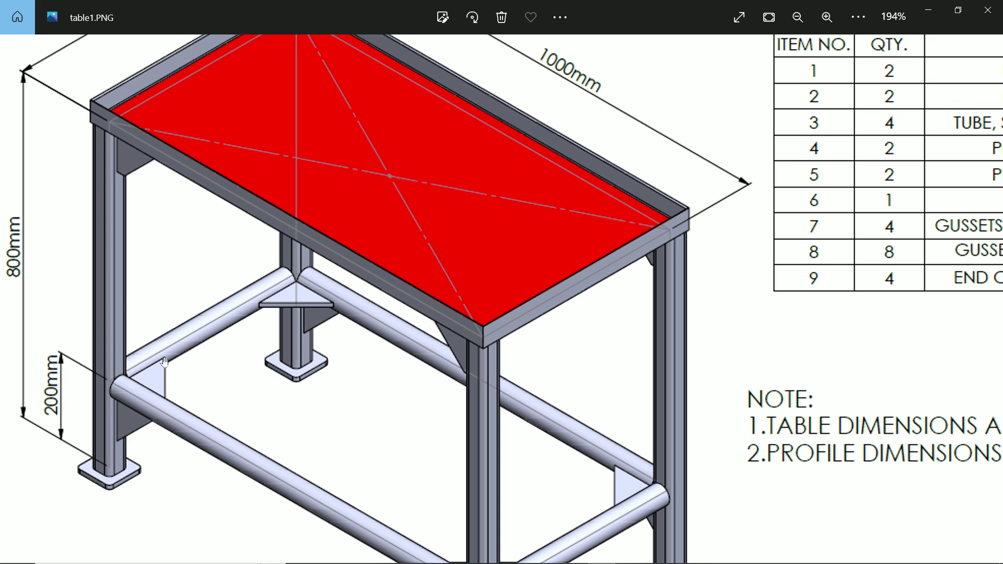
scroll(268, 374, "down", 3)
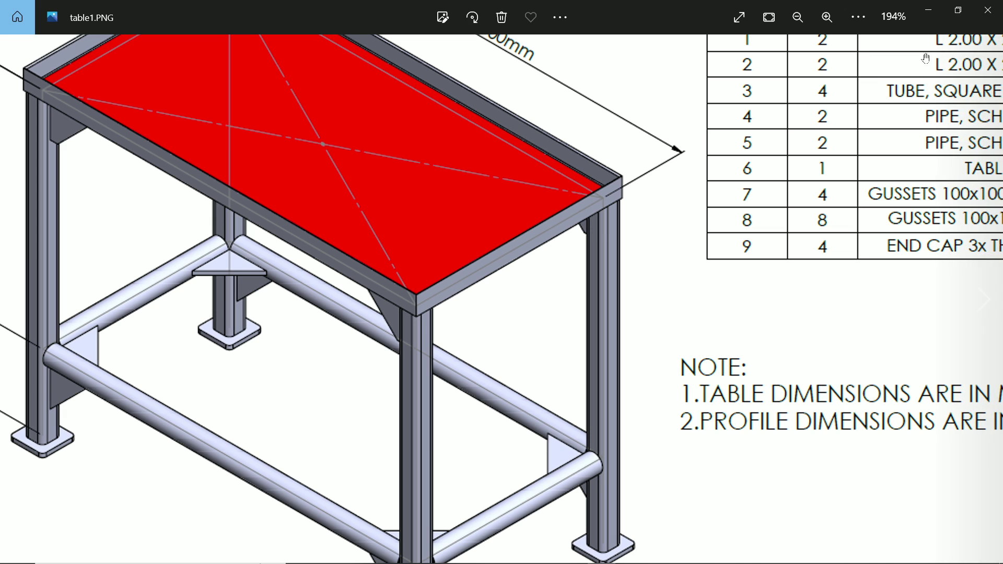
key("alt+Tab")
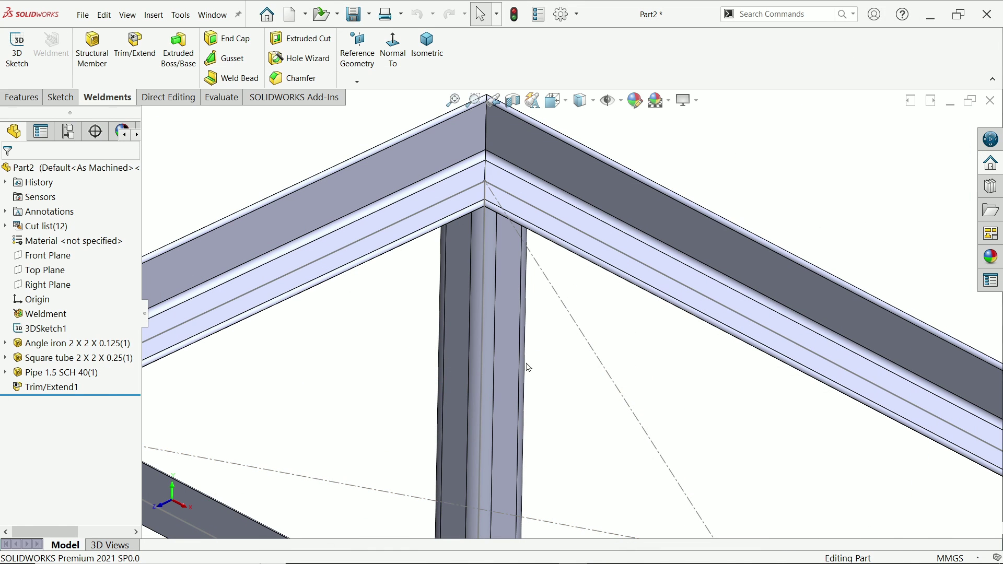
On the horizontal inner face of the angle-iron frame, sketch a corner rectangle between the face's opposite outer corners, about 1035 x 535 mm
left_click(458, 210)
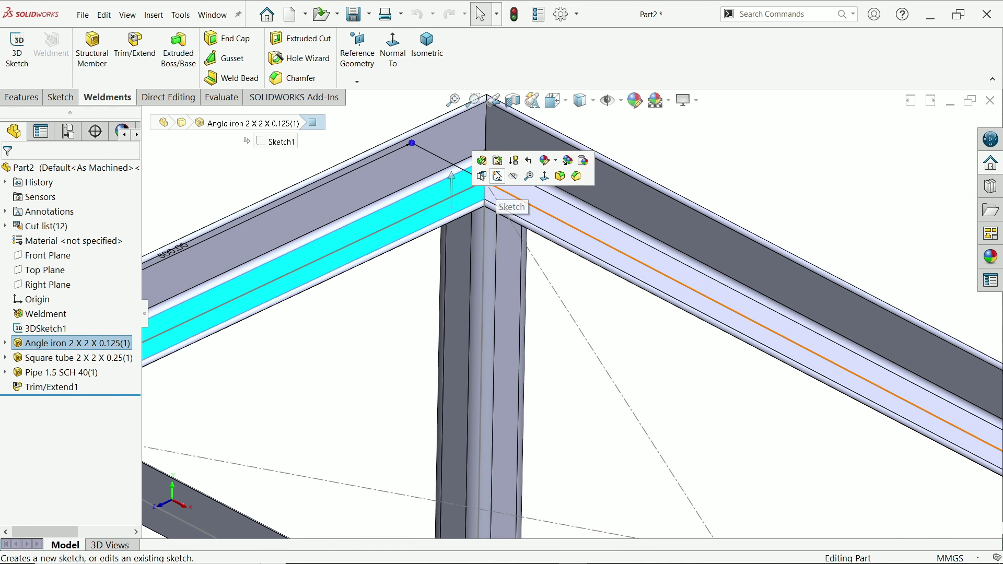
left_click(497, 177)
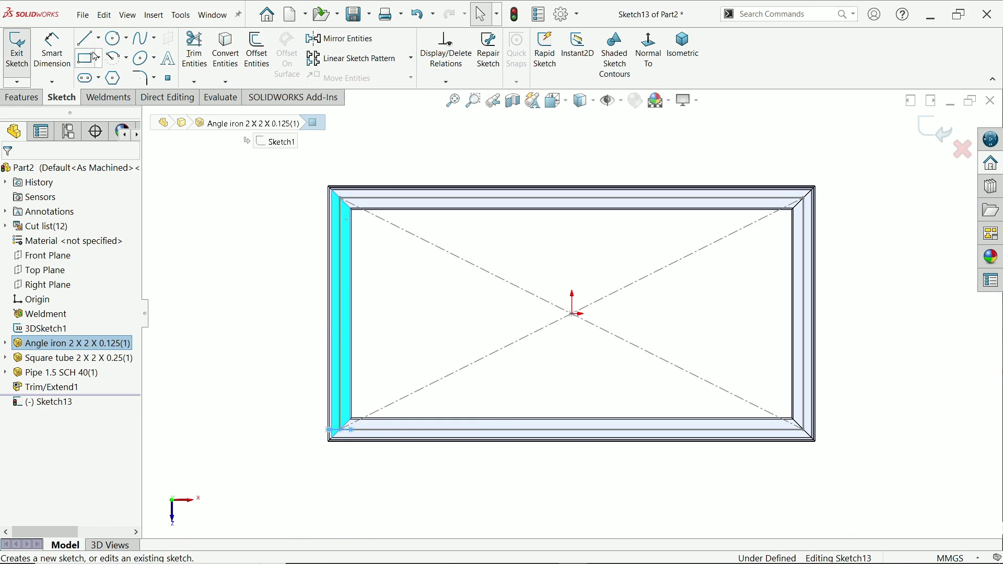
left_click(86, 58)
scroll(384, 222, "down", 5)
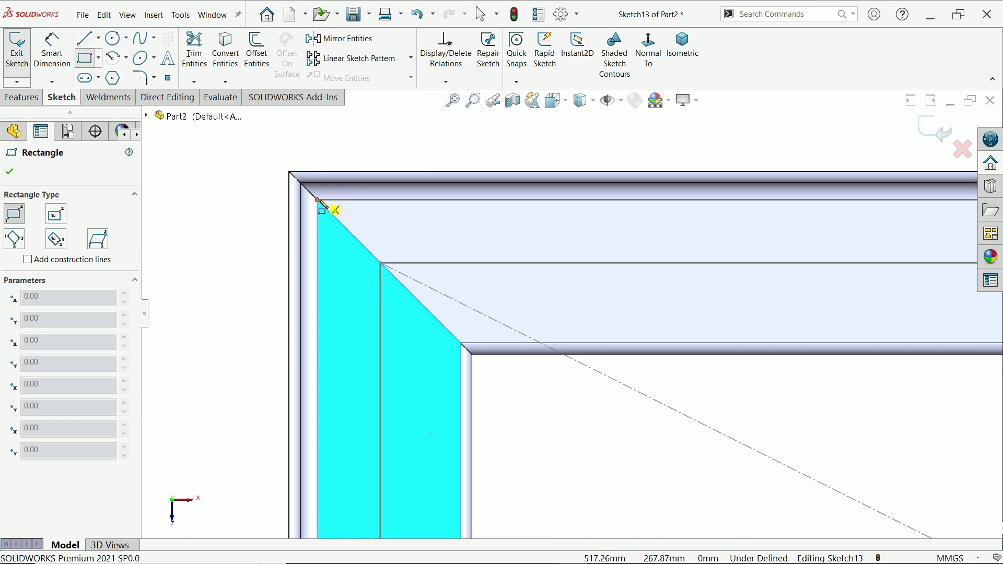
left_click(339, 219)
scroll(463, 307, "up", 5)
scroll(716, 415, "down", 5)
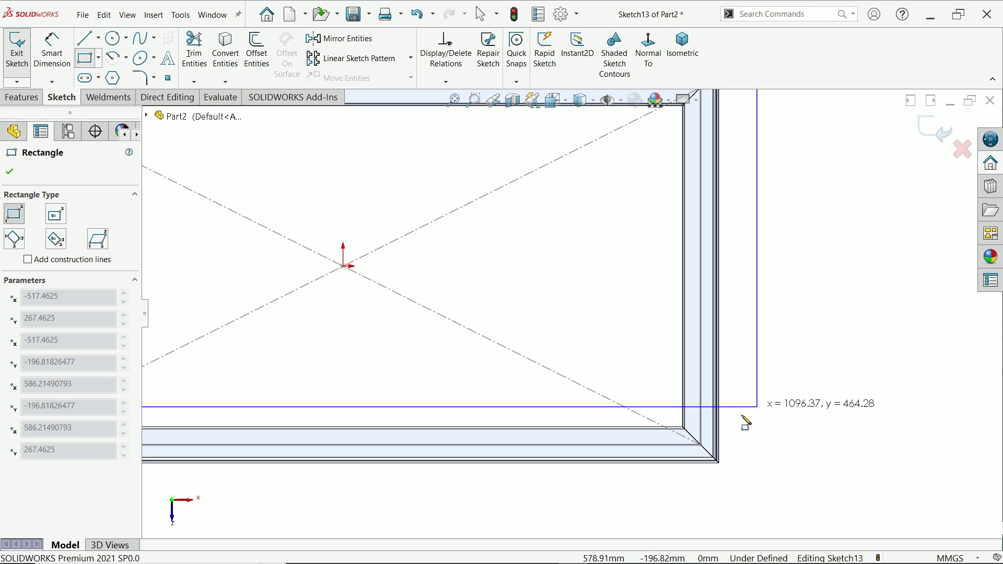
scroll(700, 397, "down", 3)
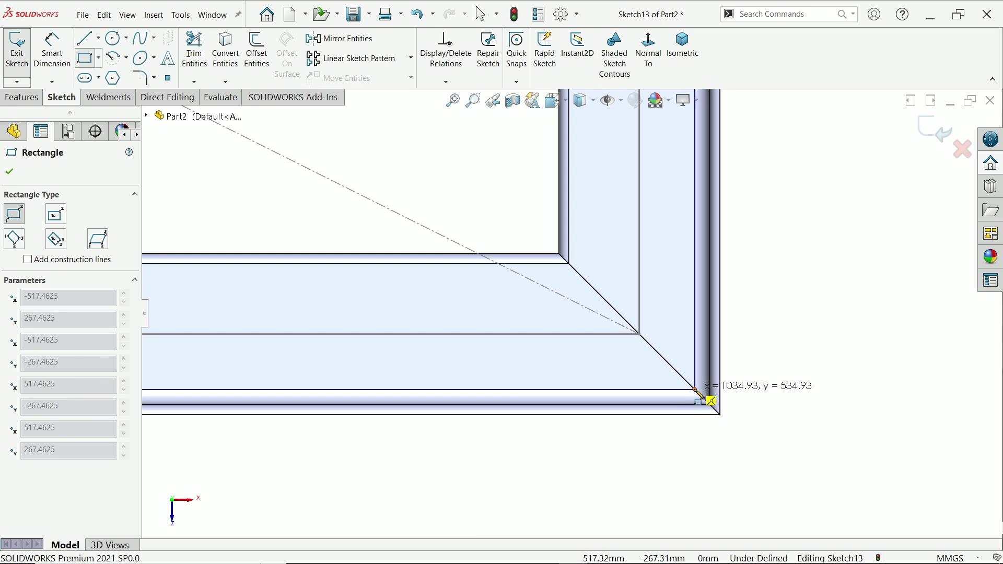
left_click(696, 388)
right_click(782, 285)
left_click(811, 283)
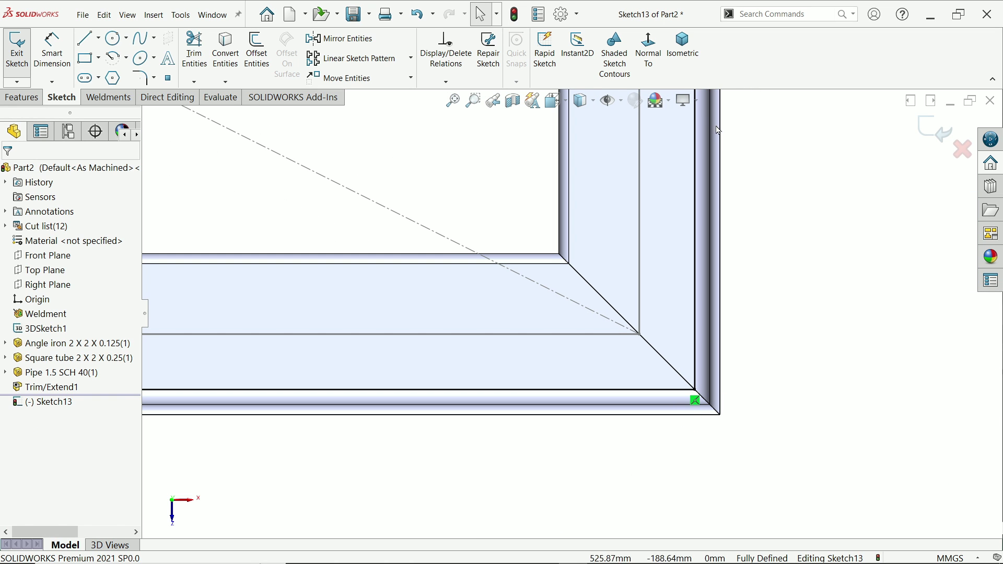
Extrude the rectangle 5 mm upward as a separate, unmerged table-top body
left_click(679, 62)
scroll(674, 145, "down", 4)
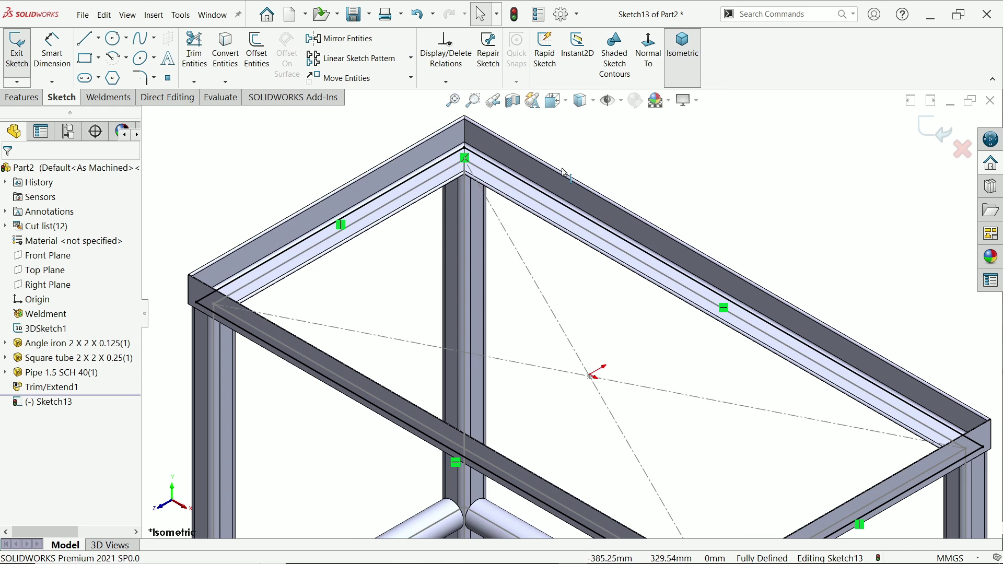
left_click(108, 97)
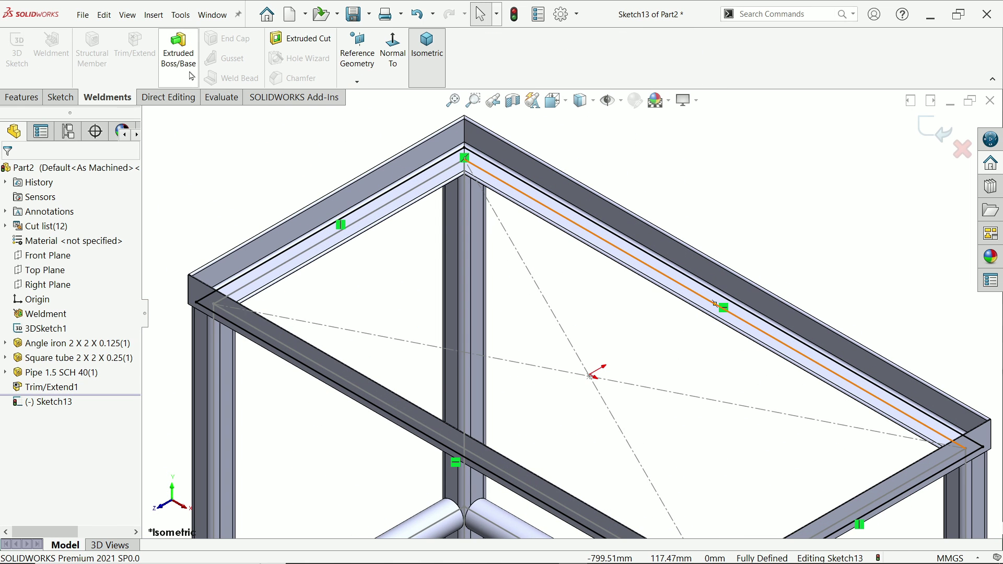
left_click(179, 61)
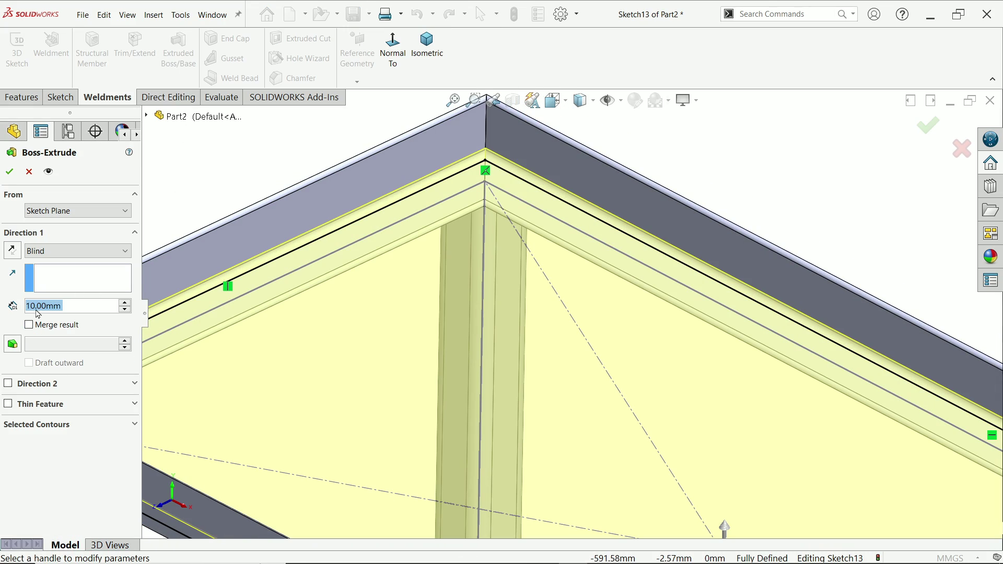
scroll(607, 360, "up", 5)
middle_click_drag(606, 360, 584, 445)
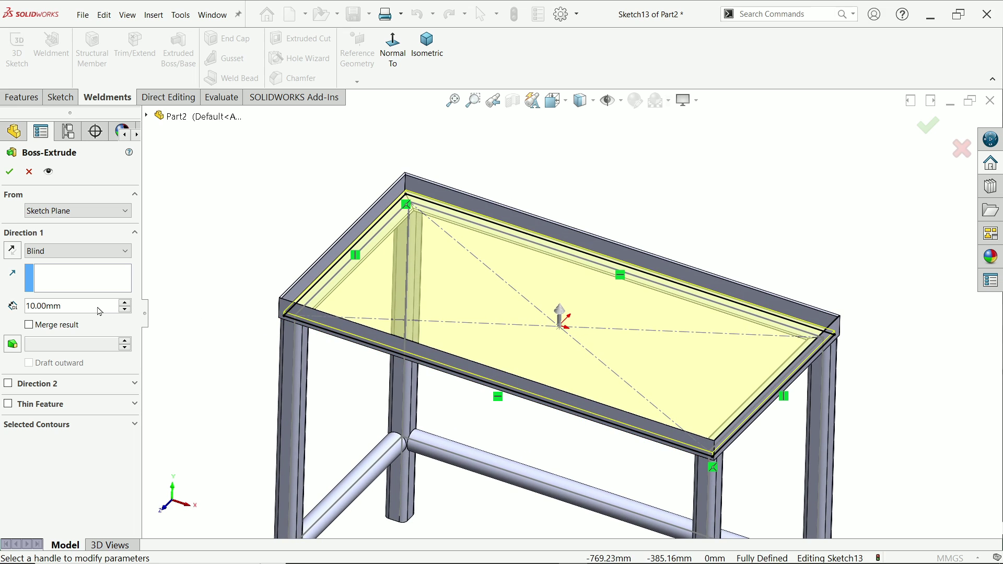
left_click(78, 305)
type("5")
key("Return")
left_click(9, 171)
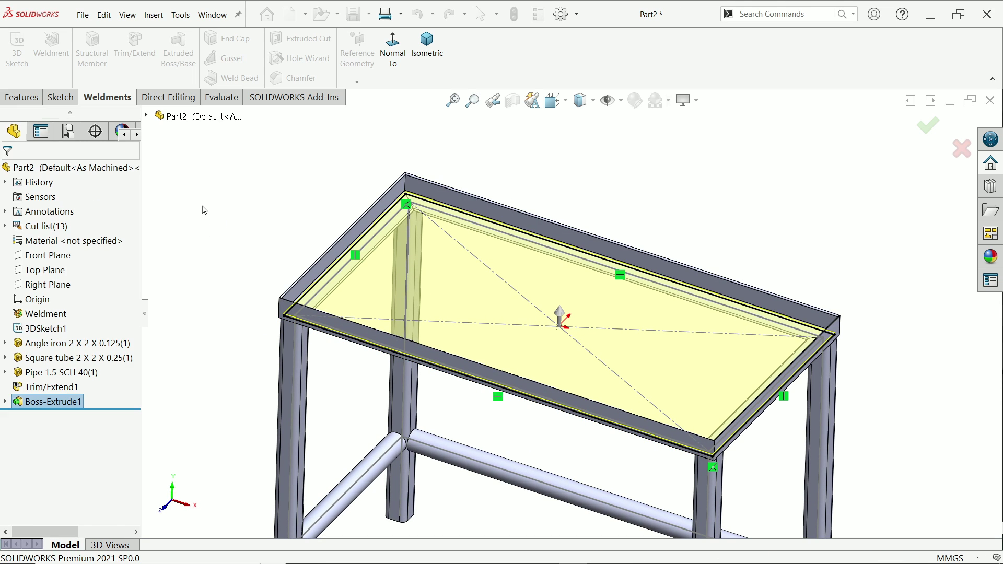
Hide the 3D layout sketch that runs through the frame
scroll(448, 264, "up", 2)
middle_click_drag(425, 256, 396, 220)
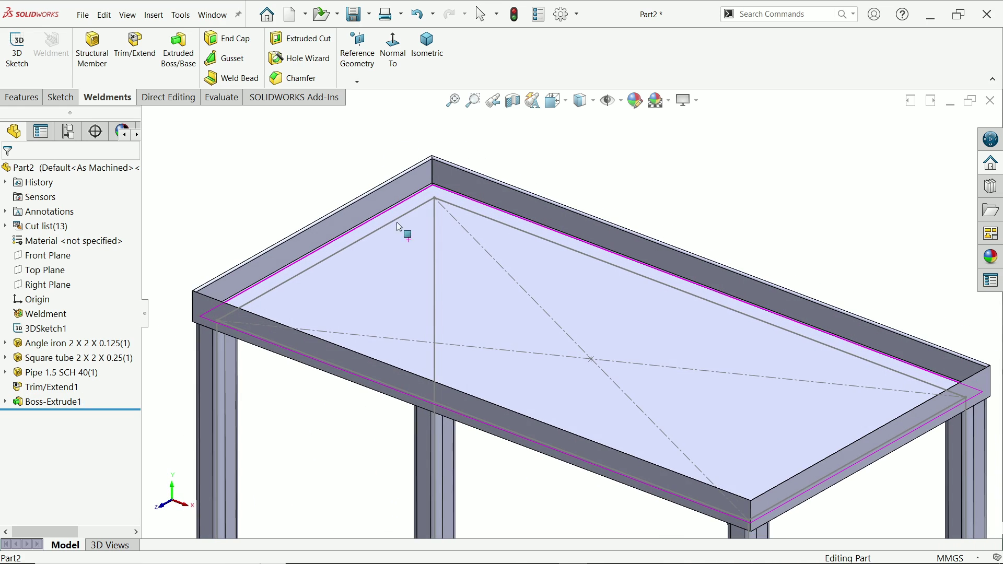
scroll(403, 226, "down", 3)
scroll(546, 413, "up", 2)
scroll(546, 414, "up", 1)
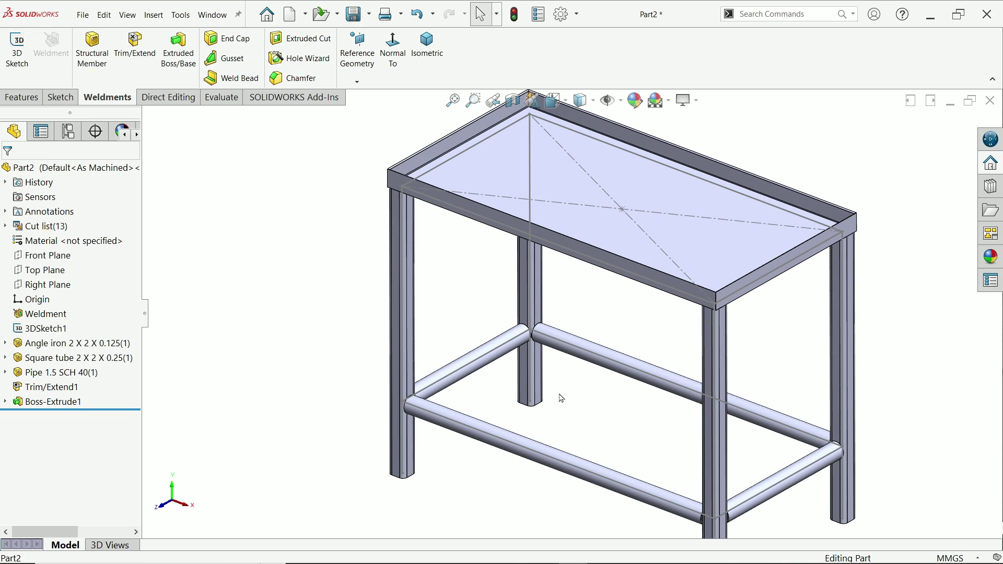
left_click(34, 329)
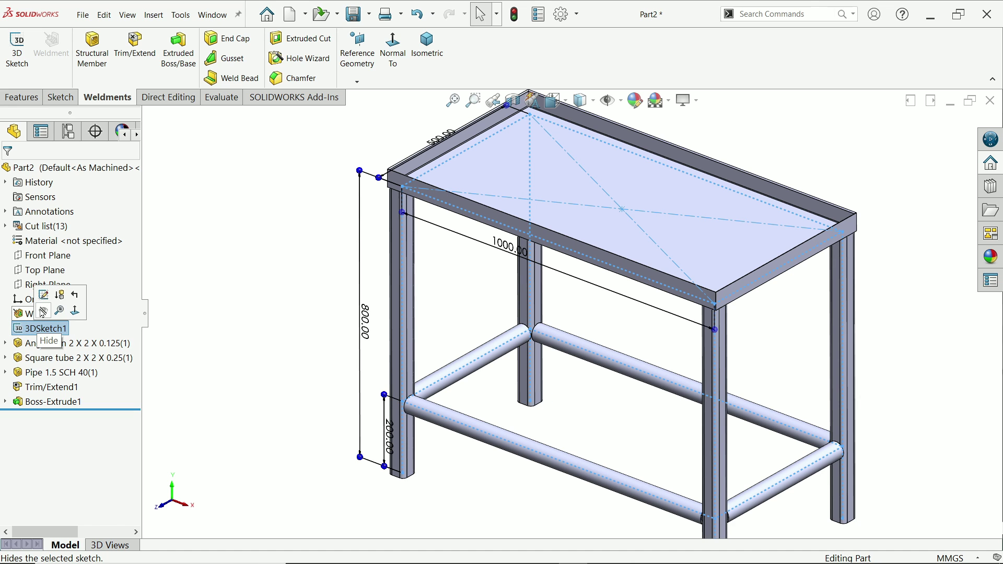
left_click(43, 312)
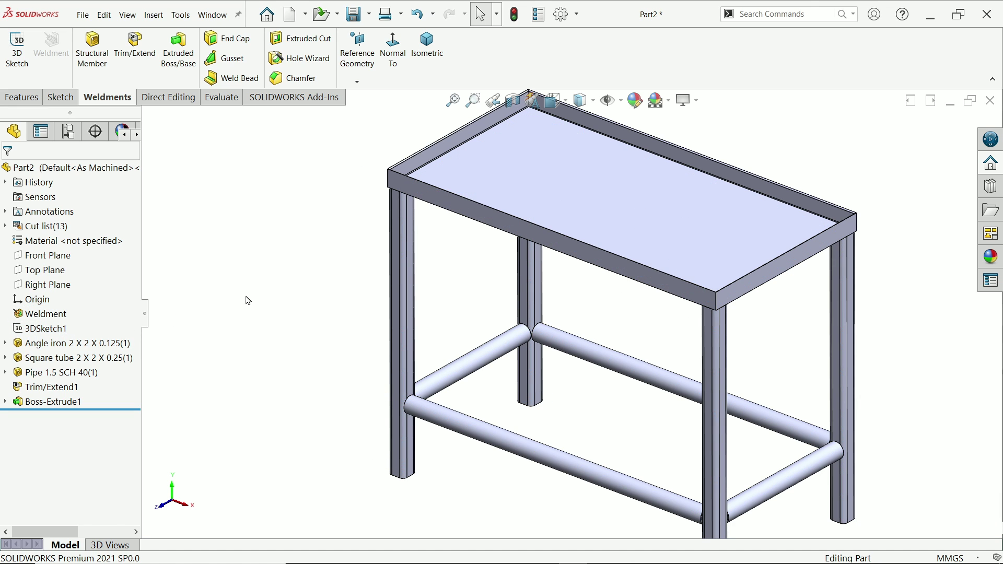
Start a gusset supported by the underside of a long angle iron and the adjoining inner face of its corner leg
key("f")
scroll(543, 240, "up", 3)
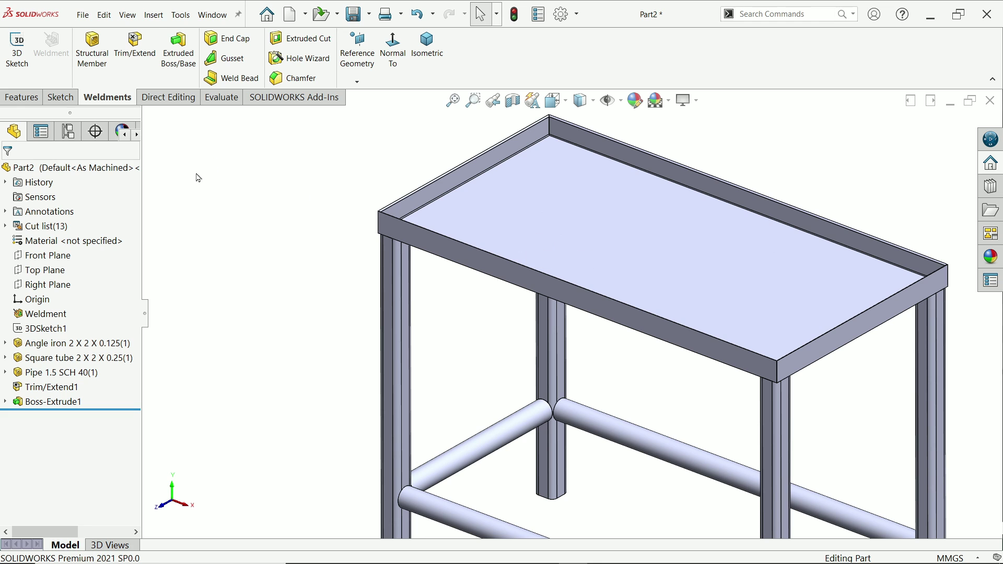
left_click(233, 58)
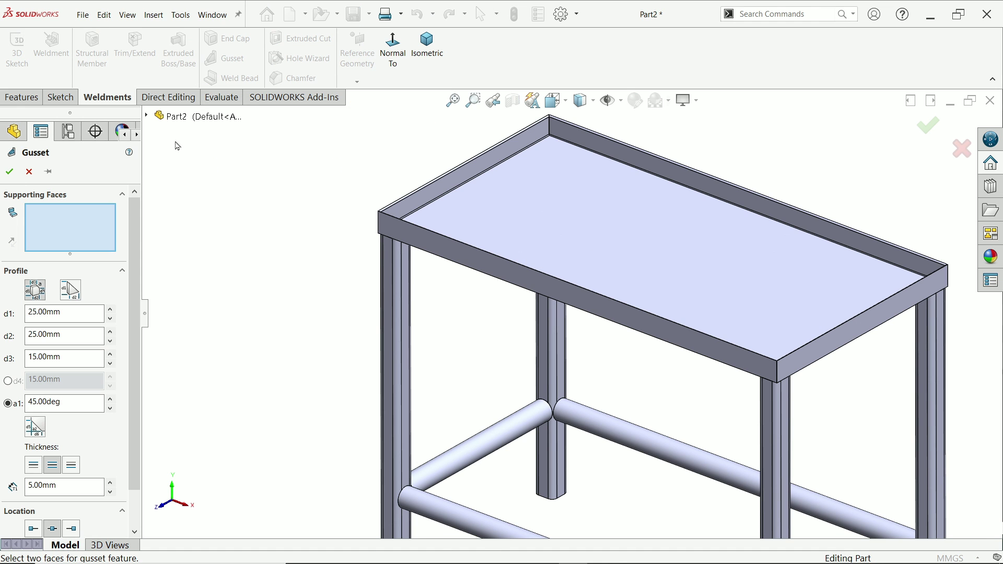
middle_click_drag(533, 290, 436, 354)
scroll(432, 334, "up", 3)
left_click(473, 272)
left_click(457, 319)
scroll(533, 324, "down", 3)
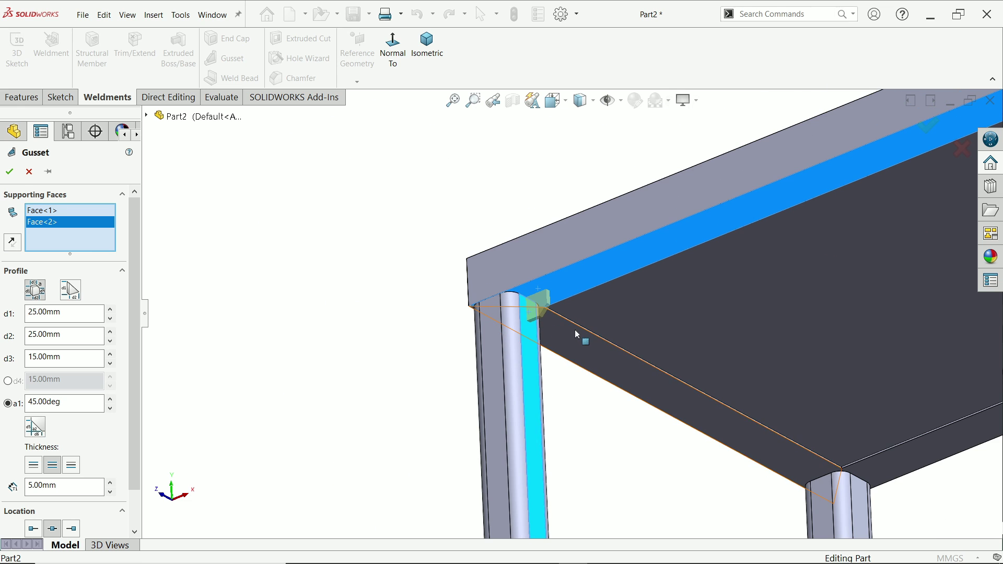
scroll(584, 342, "up", 3)
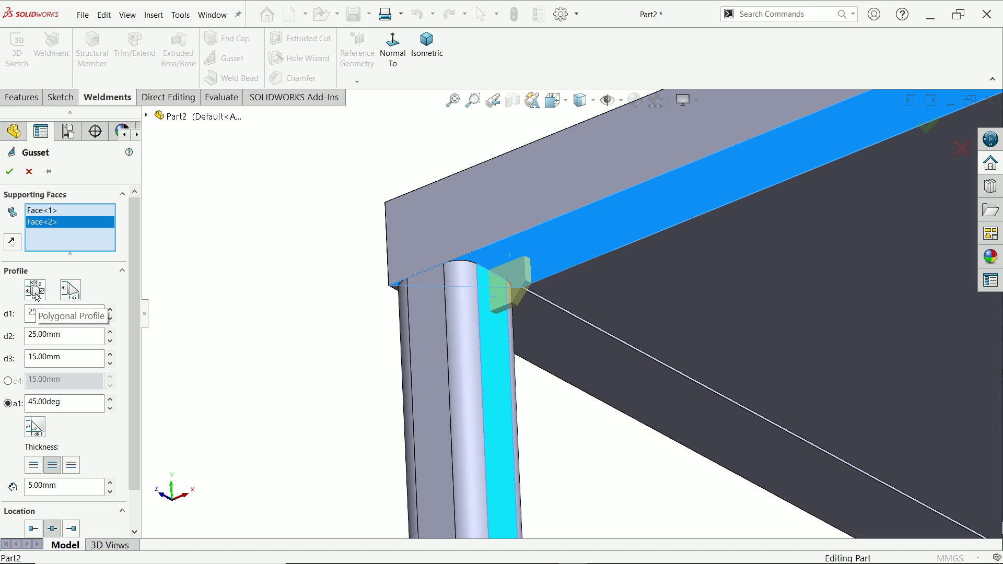
Size the polygonal gusset profile with d1 100 mm, d2 100 mm and d3 20 mm
left_click(72, 315)
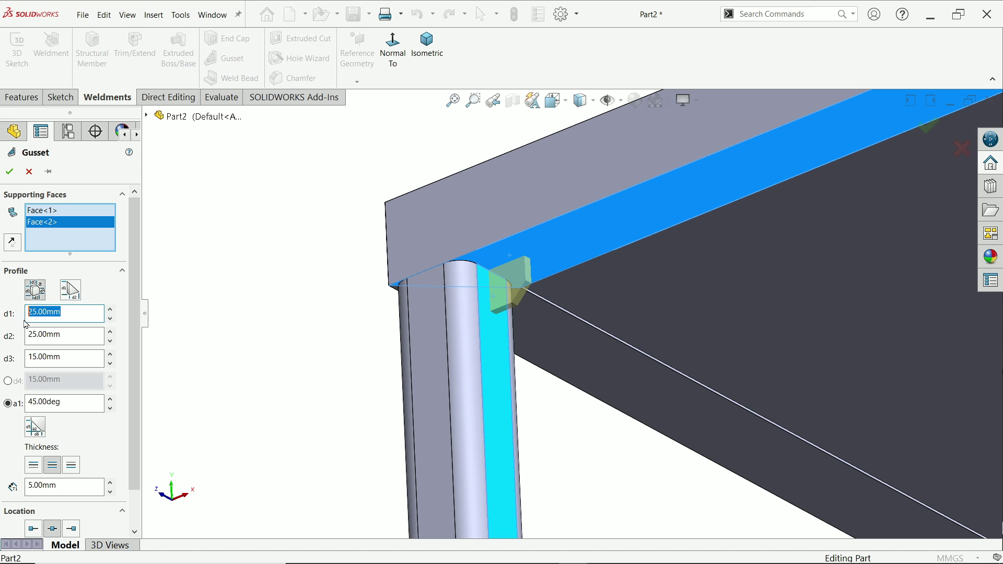
type("100")
key("Tab")
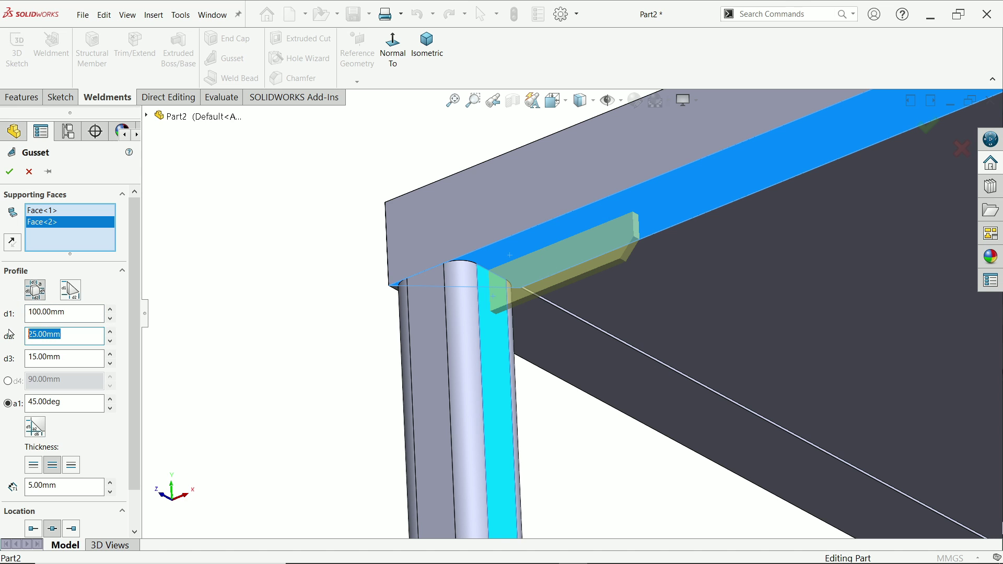
type("100")
key("Tab")
type("2")
key("Tab")
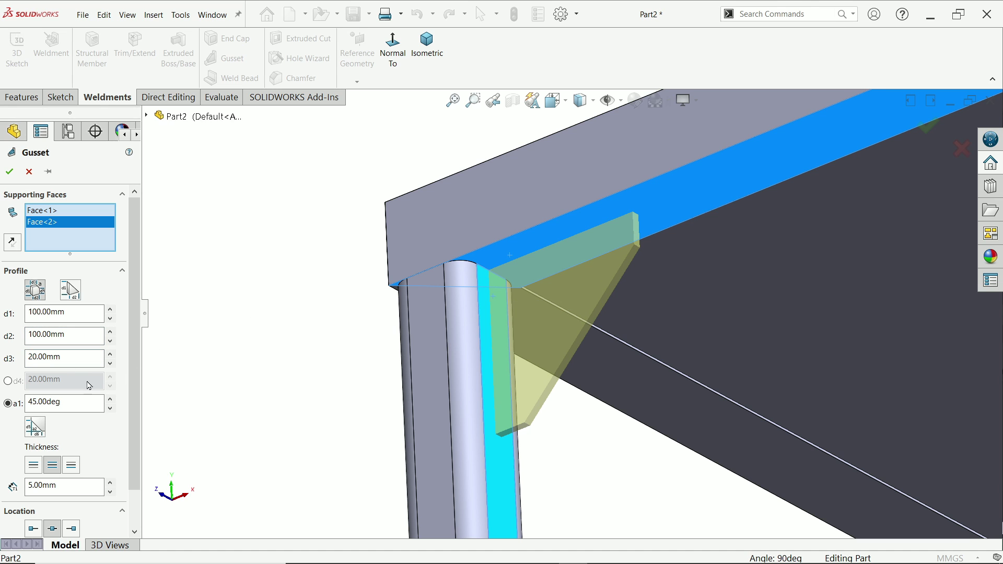
Give the gusset a thickness of 10 mm applied to both sides
scroll(125, 389, "down", 2)
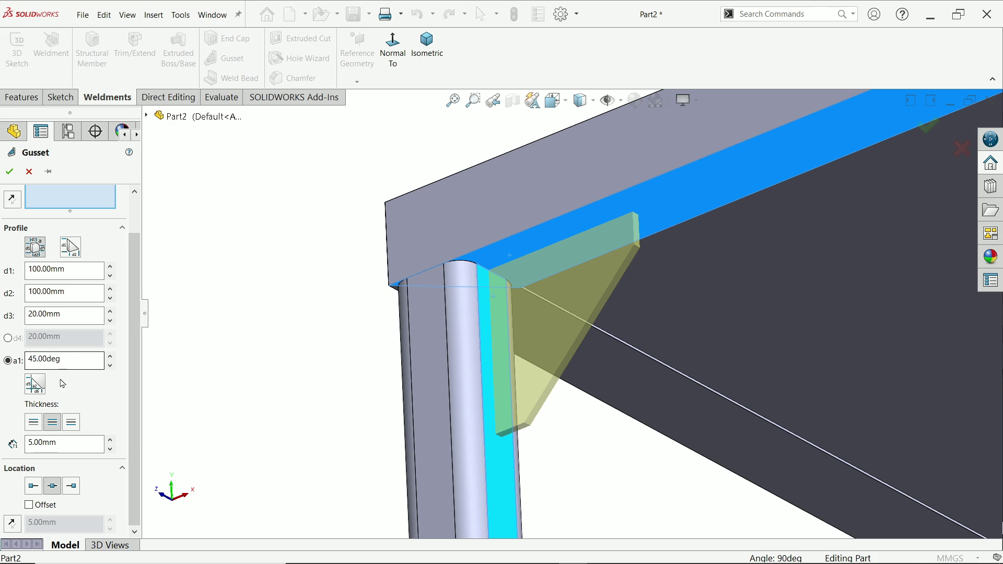
left_click(52, 422)
left_click(32, 443)
type("10")
key("Tab")
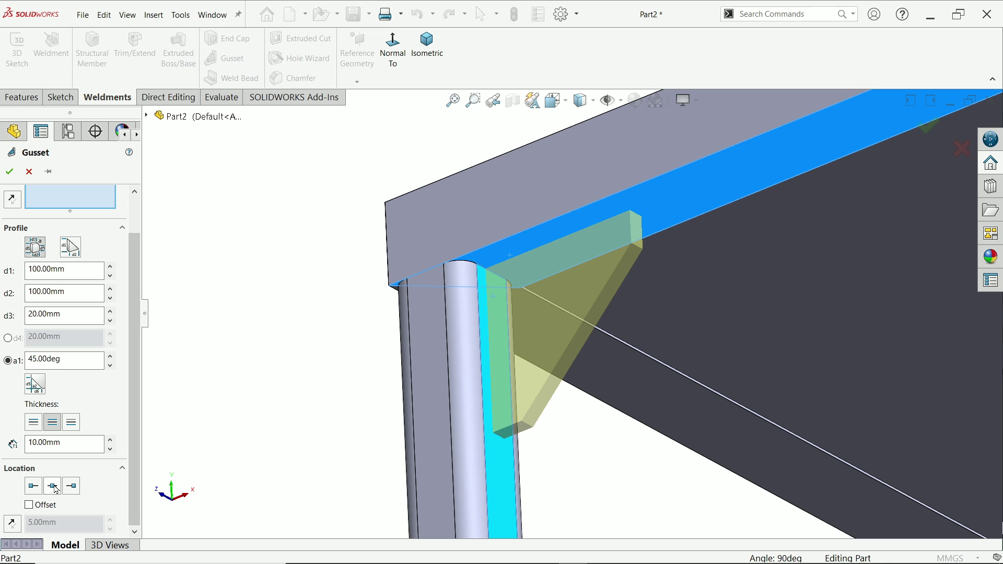
Compare the start-point and end-point locations for the gusset, place its profile at the midpoint, and create the gusset
middle_click_drag(322, 433, 275, 385)
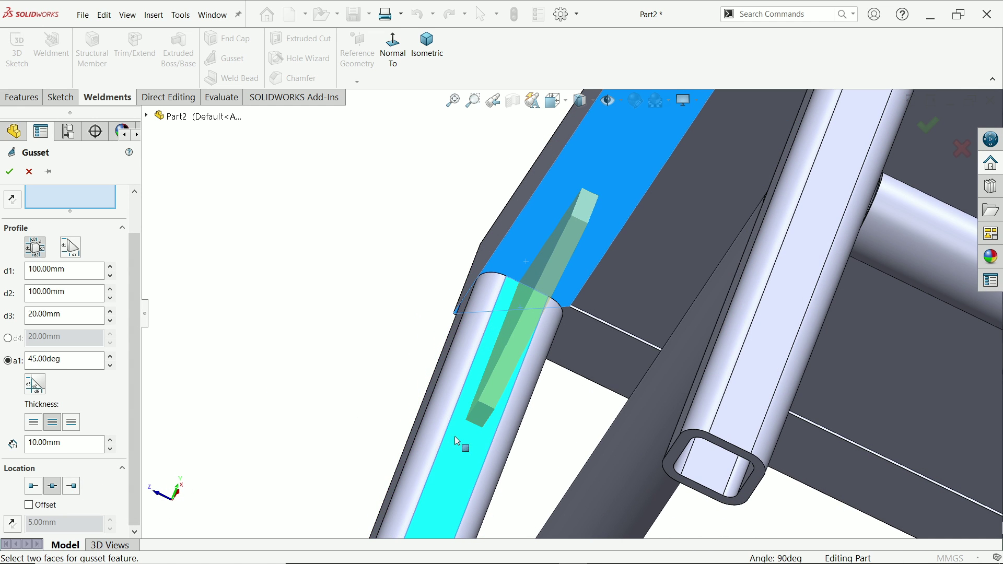
mouse_move(486, 452)
middle_mouse_down()
mouse_move(476, 413)
mouse_move(487, 435)
middle_mouse_up()
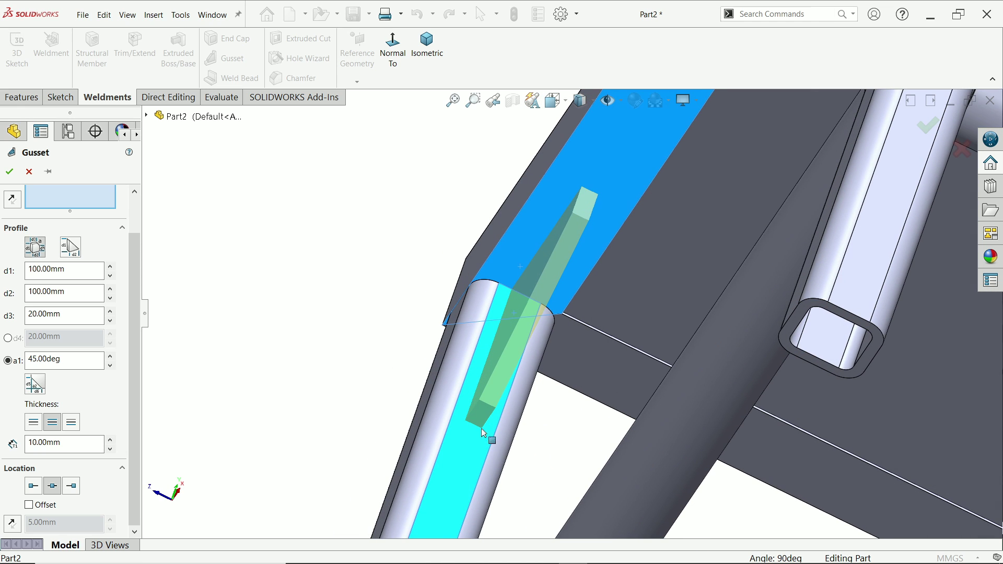
left_click(33, 486)
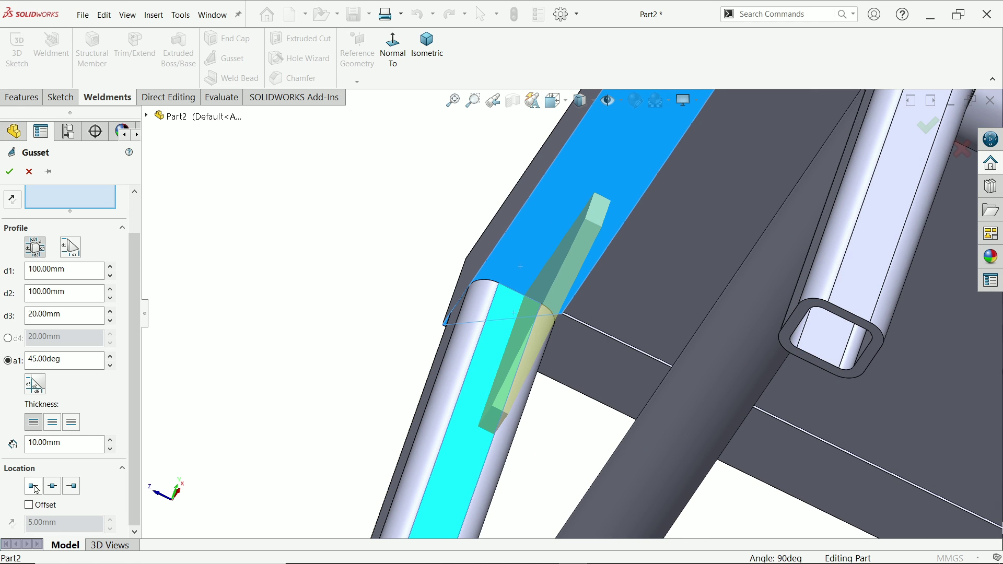
left_click(72, 486)
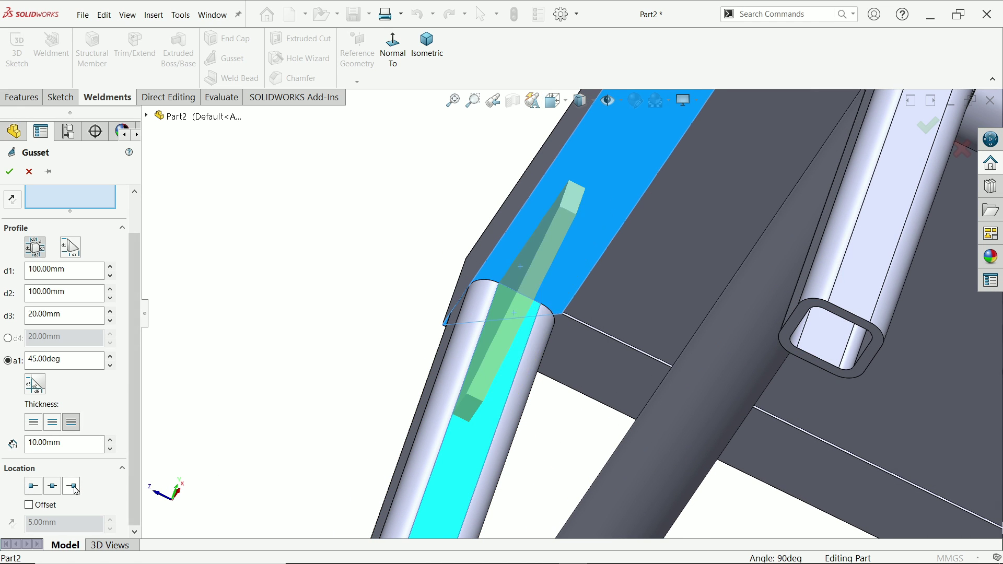
left_click(52, 488)
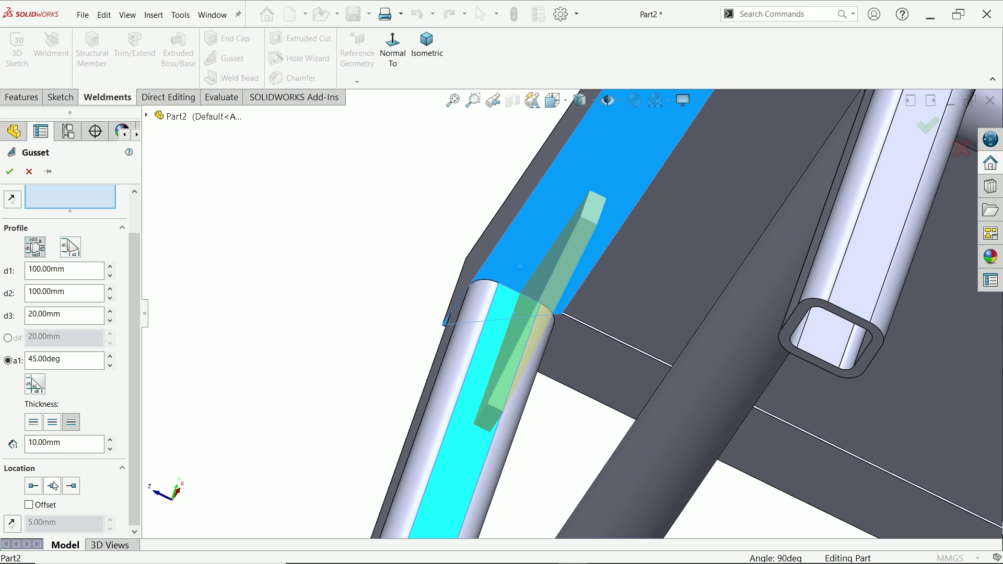
left_click(10, 172)
Start another gusset with a triangular profile, its thickness applied to both sides and its location at the midpoint
scroll(437, 280, "up", 3)
middle_click_drag(436, 280, 537, 232)
middle_click_drag(517, 268, 558, 464)
scroll(558, 464, "down", 6)
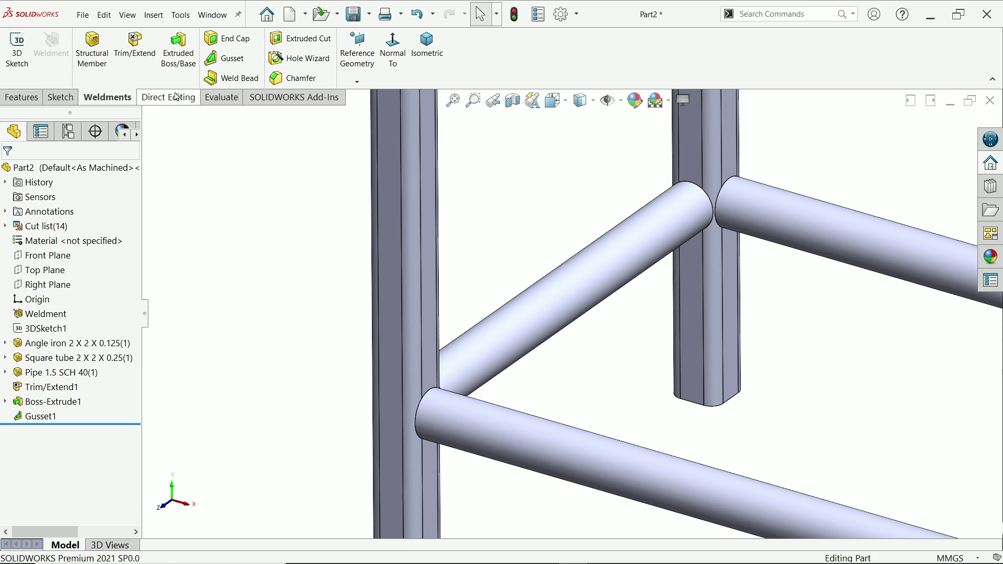
left_click(226, 58)
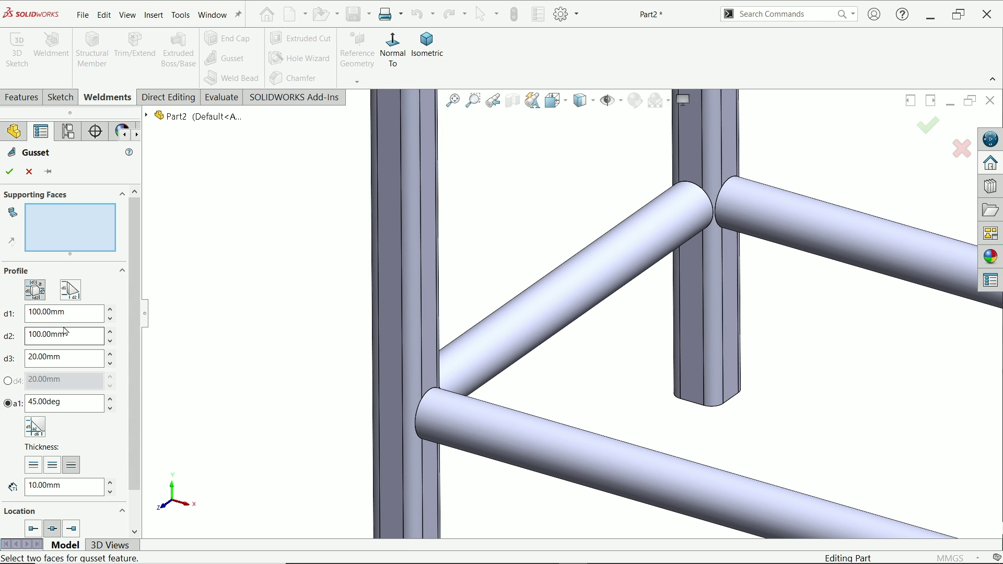
left_click(71, 293)
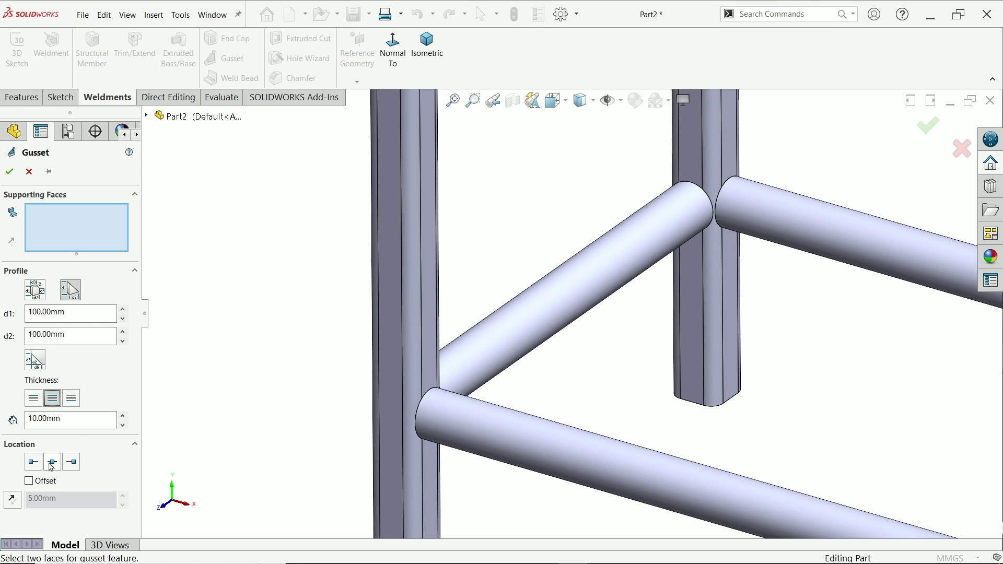
Create the triangular gusset between the short and long lower pipes where they meet at the corner leg
left_click(496, 374)
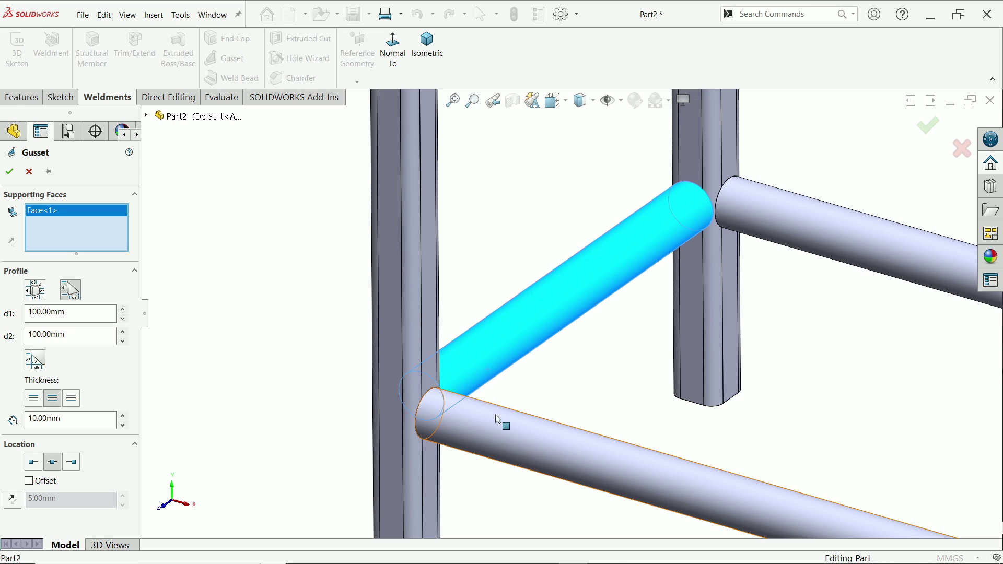
left_click(500, 422)
scroll(549, 403, "up", 5)
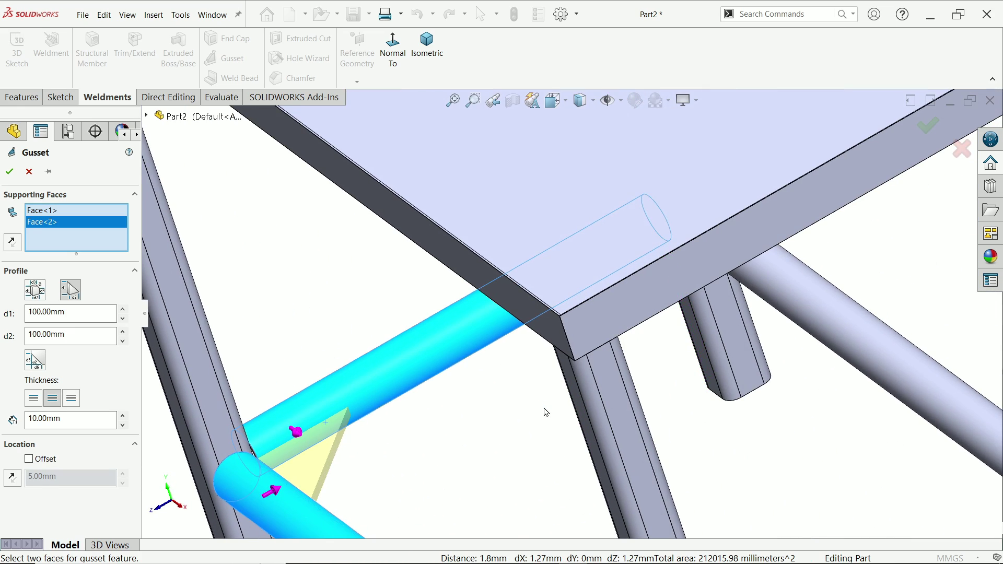
middle_click_drag(544, 407, 459, 425)
scroll(587, 412, "up", 3)
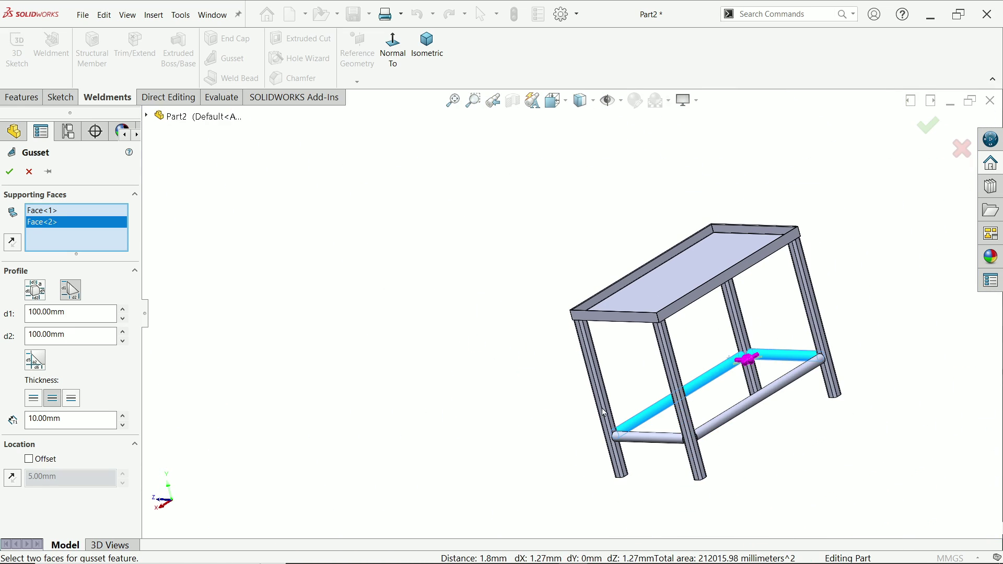
scroll(725, 286, "down", 10)
middle_click_drag(725, 286, 533, 261)
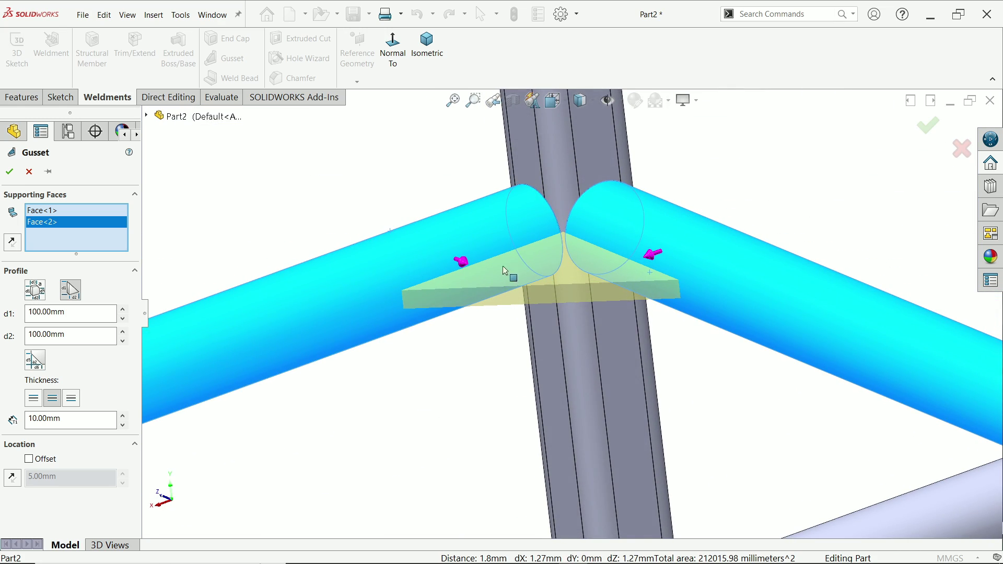
left_click(10, 171)
Set up a gusset supported by the corner leg's inner face and the adjoining long pipe, located by a lengthwise leg edge
scroll(525, 319, "up", 5)
middle_click_drag(529, 319, 293, 142)
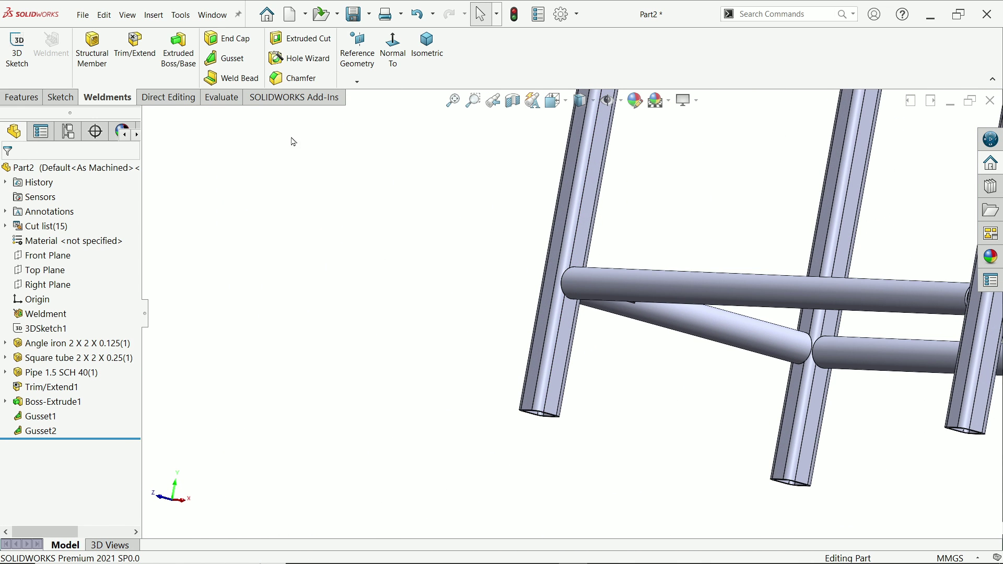
left_click(227, 59)
scroll(586, 316, "down", 4)
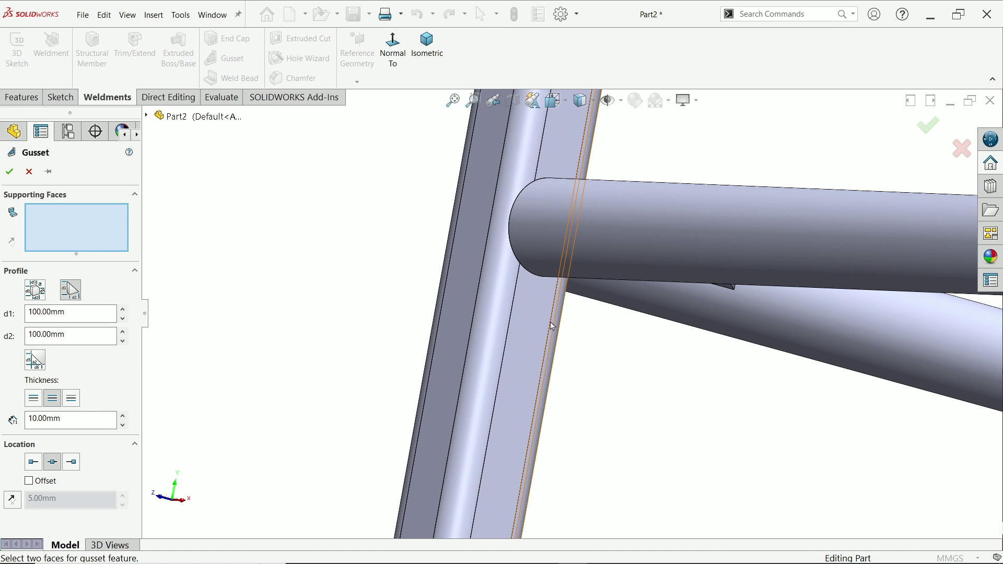
left_click(532, 320)
left_click(581, 269)
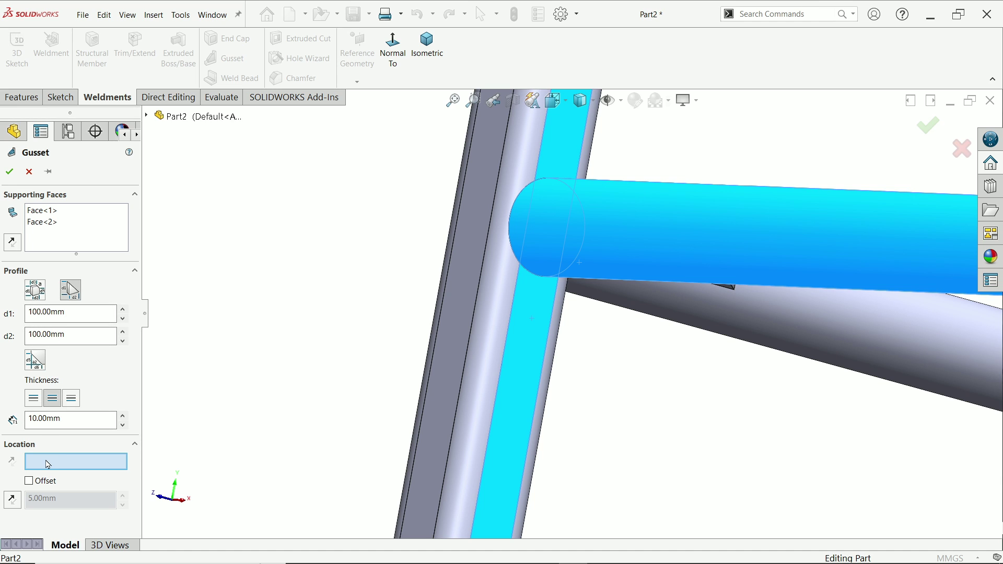
left_click(496, 397)
middle_click_drag(460, 377, 413, 287)
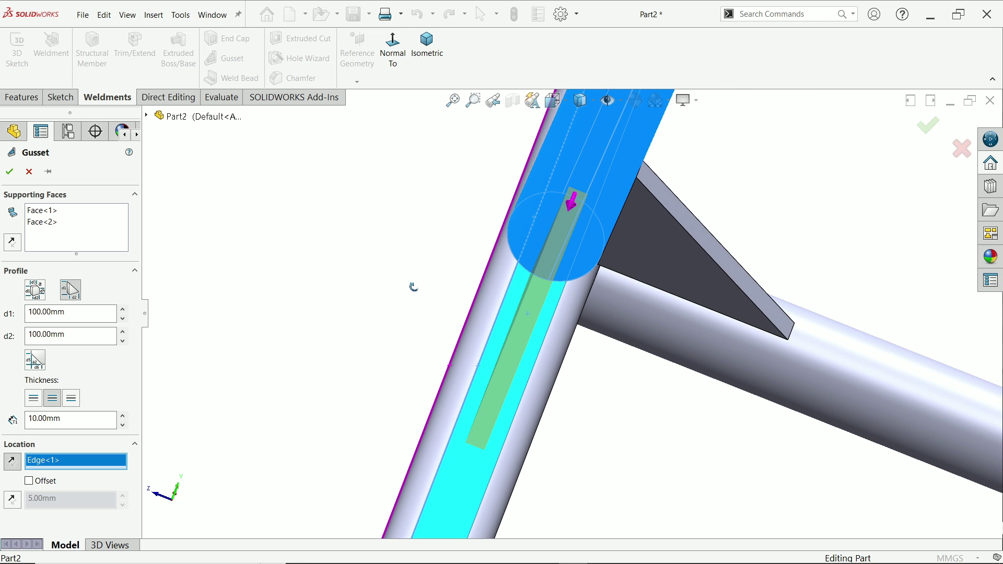
Try offsetting the gusset by 10 mm and by 5 mm, and turn the offset off
left_click(29, 481)
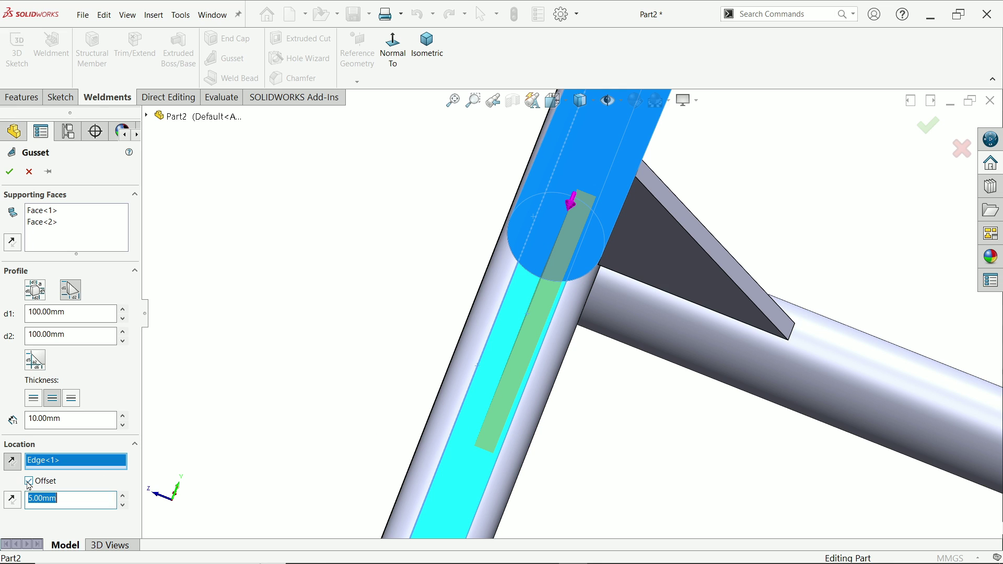
type("10")
key("Return")
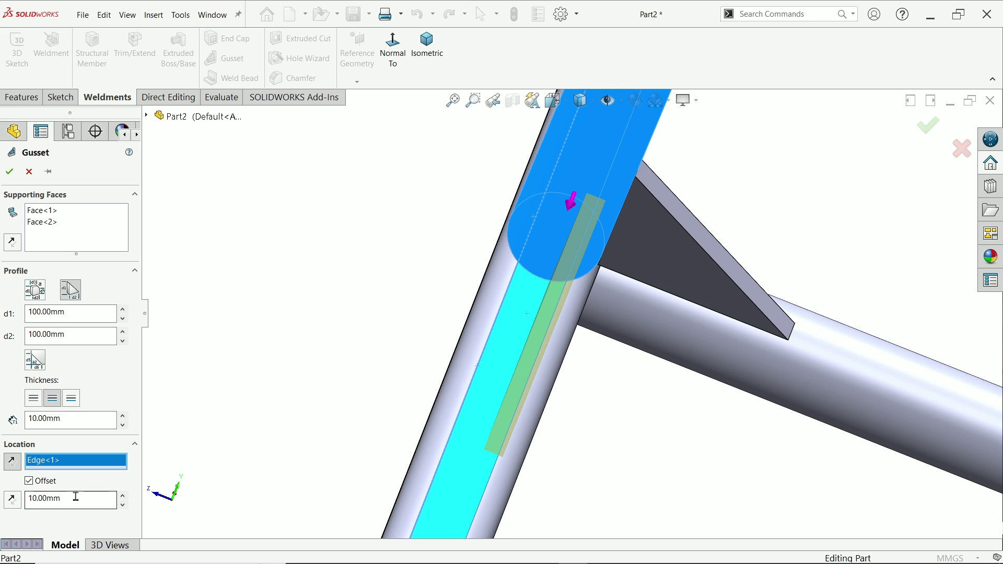
left_click_drag(76, 497, 14, 491)
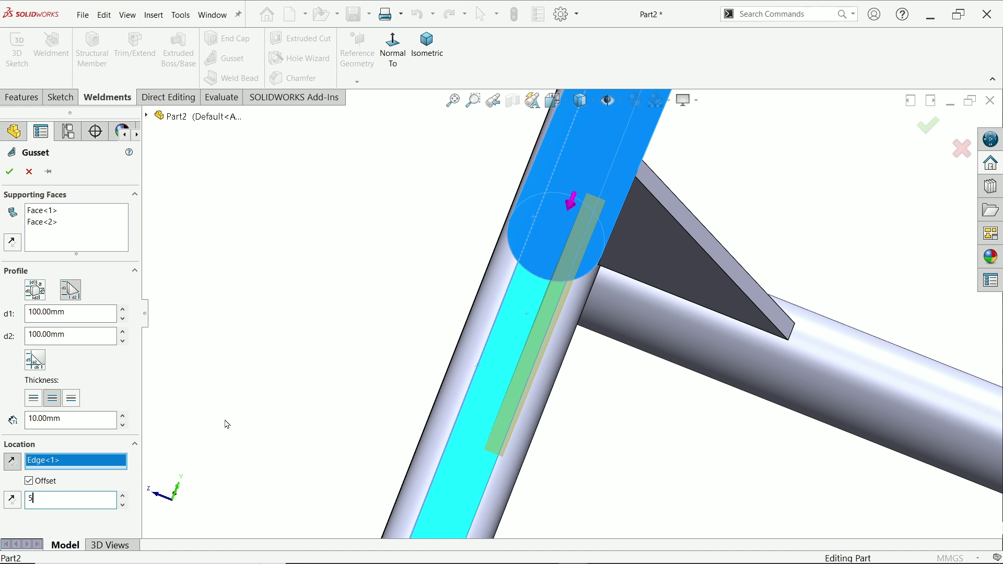
key("Return")
left_click(29, 481)
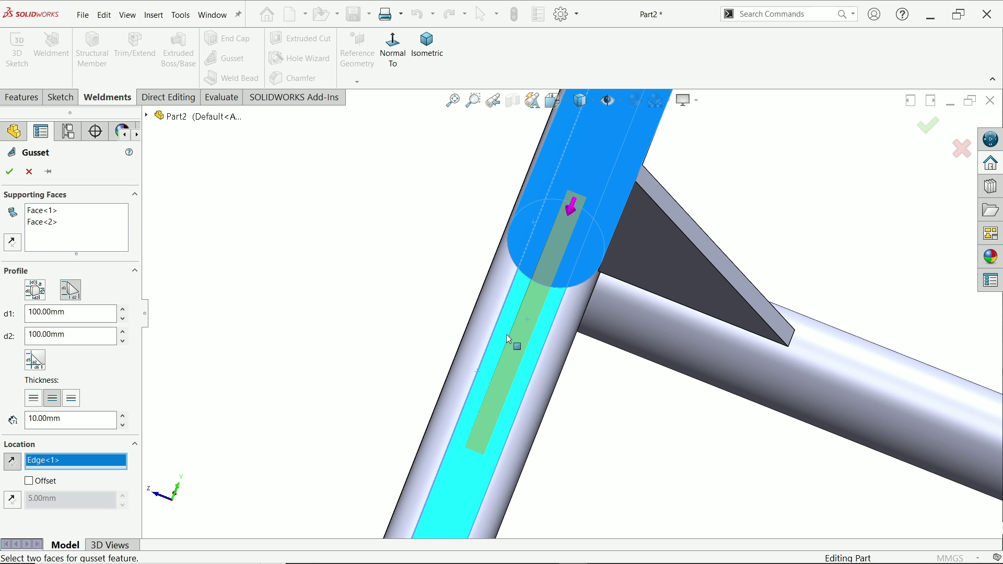
Create the gusset between the corner leg and the long pipe without an offset
scroll(501, 340, "up", 2)
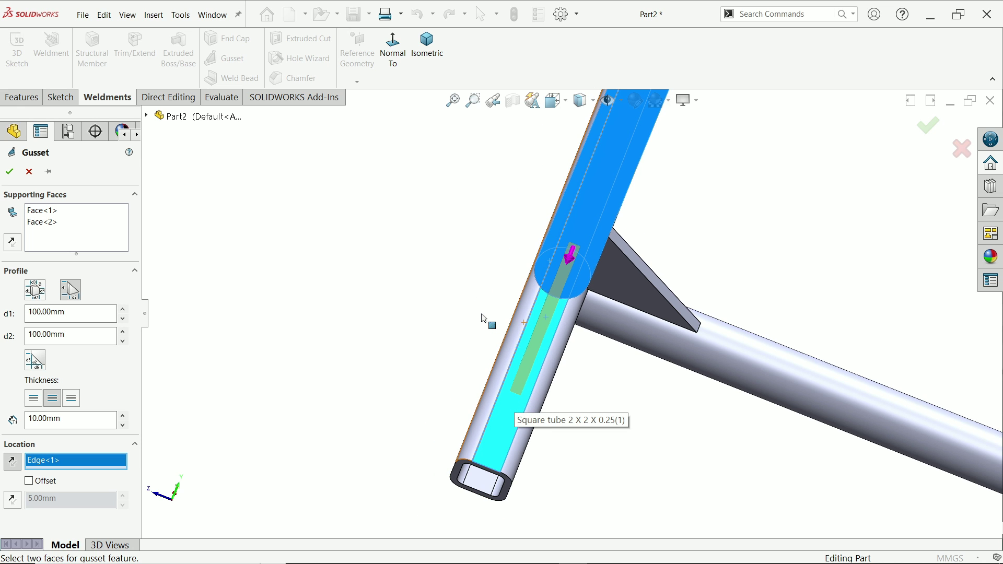
left_click(9, 172)
Start a Mirror feature using the Right Plane as the mirror plane
middle_click_drag(390, 218, 507, 376)
scroll(573, 336, "up", 4)
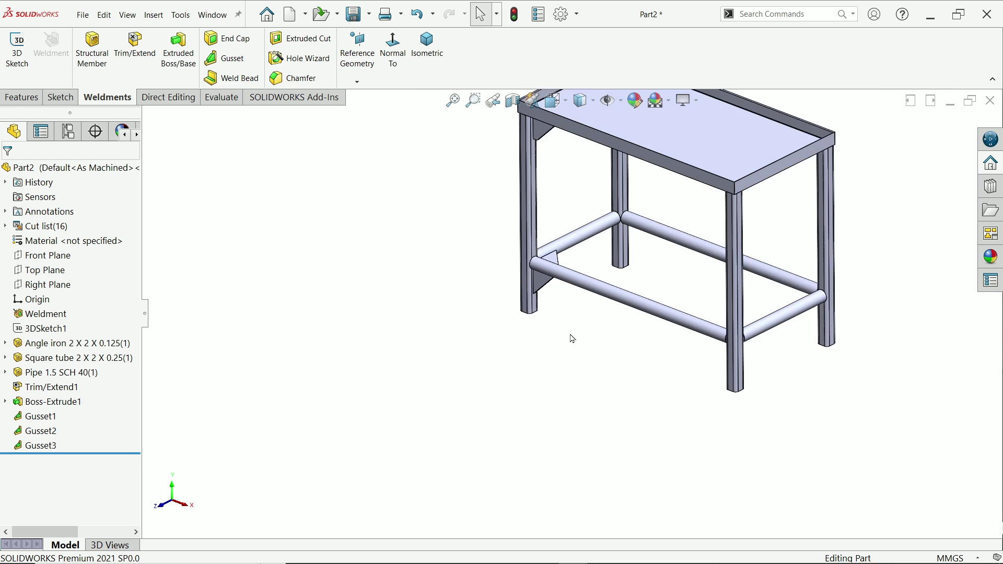
scroll(674, 181, "down", 2)
scroll(675, 180, "down", 3)
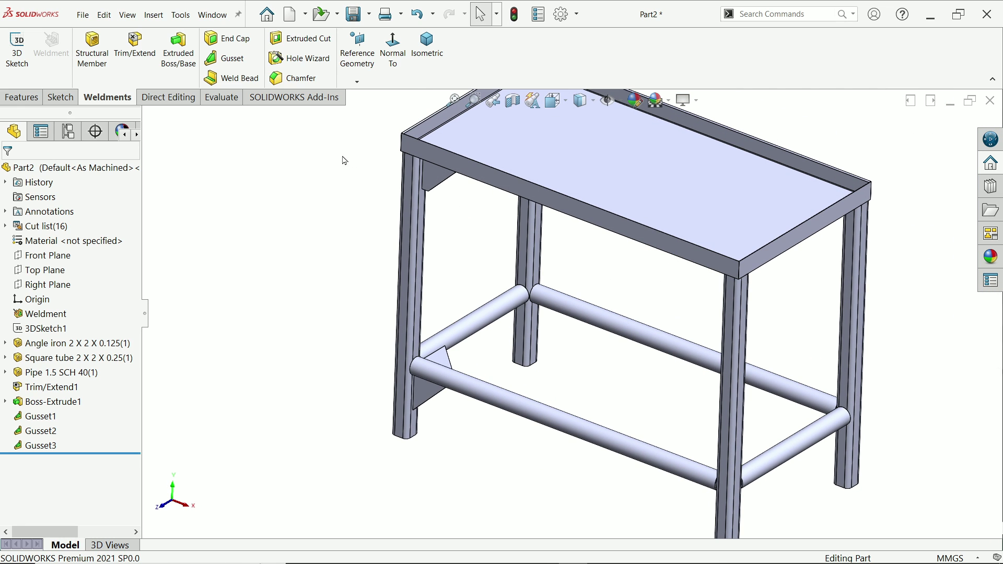
left_click(21, 97)
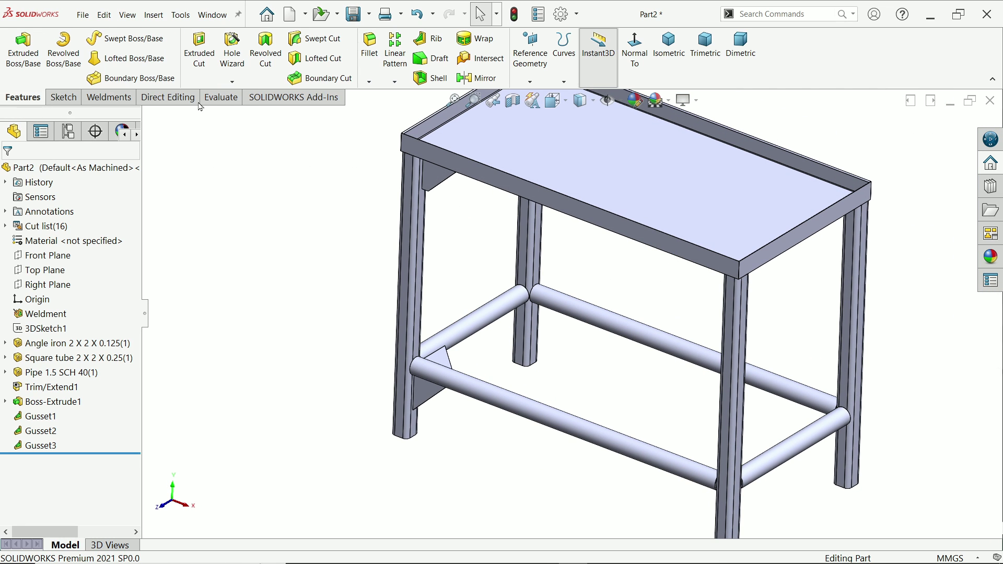
left_click(476, 78)
left_click(147, 116)
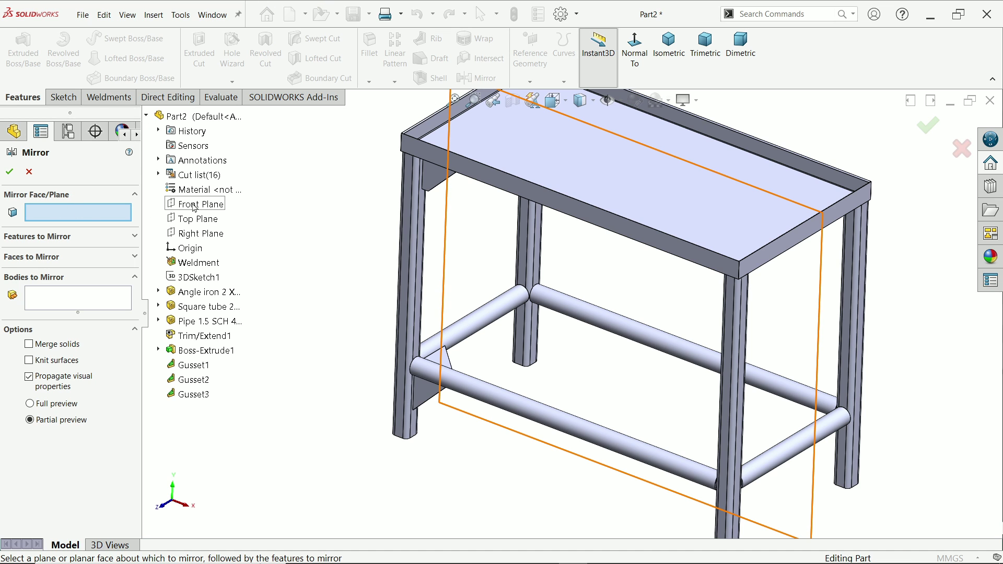
left_click(196, 234)
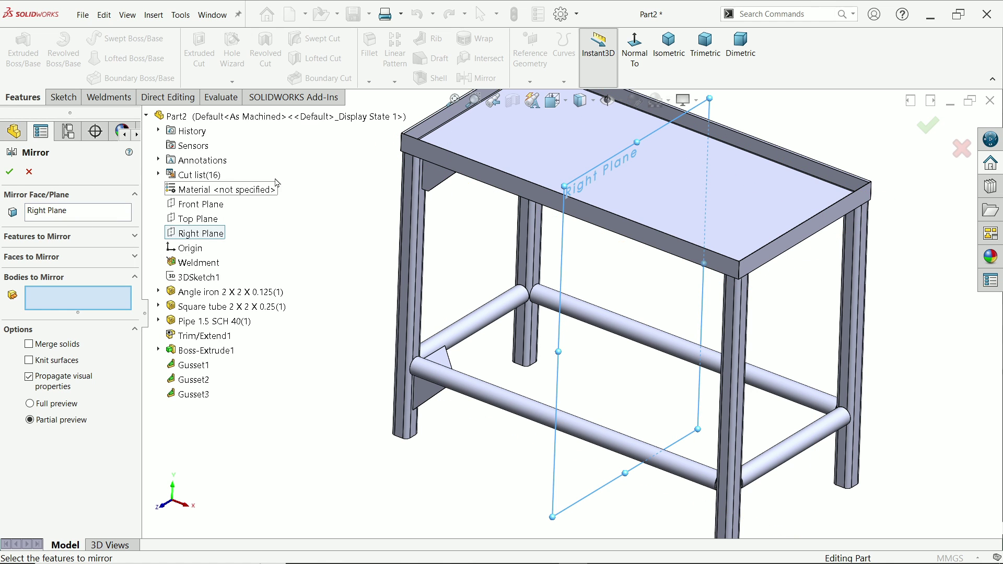
Mirror the bodies of the two lower gussets and the upper gusset to the opposite end of the table
scroll(342, 291, "up", 3)
scroll(342, 292, "down", 2)
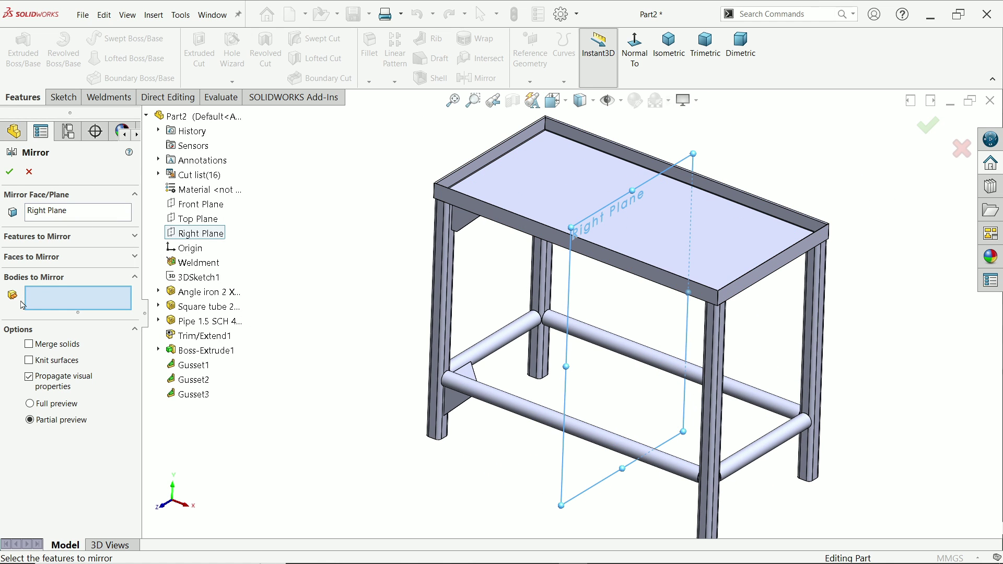
scroll(484, 366, "down", 4)
left_click(425, 407)
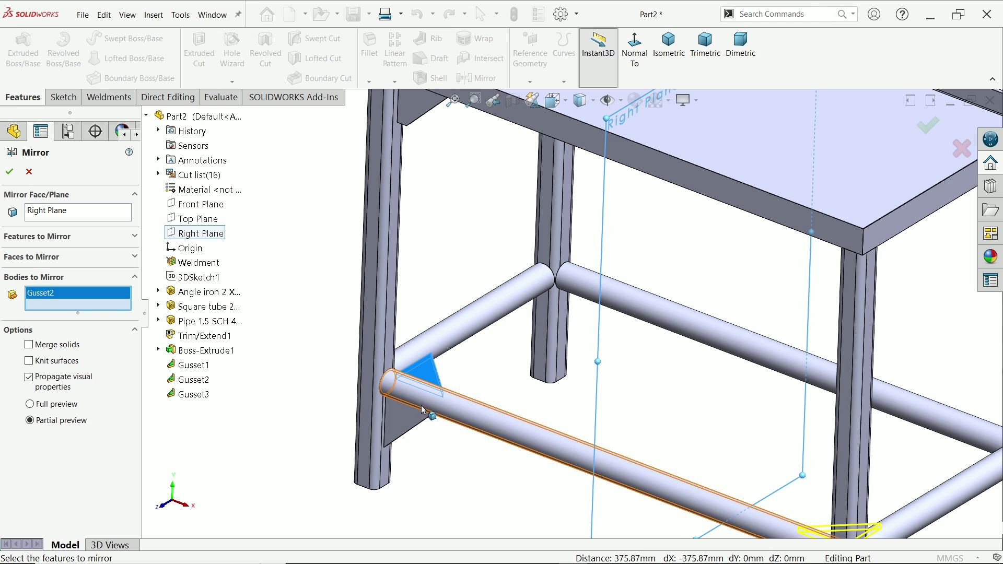
left_click(412, 423)
scroll(460, 314, "up", 4)
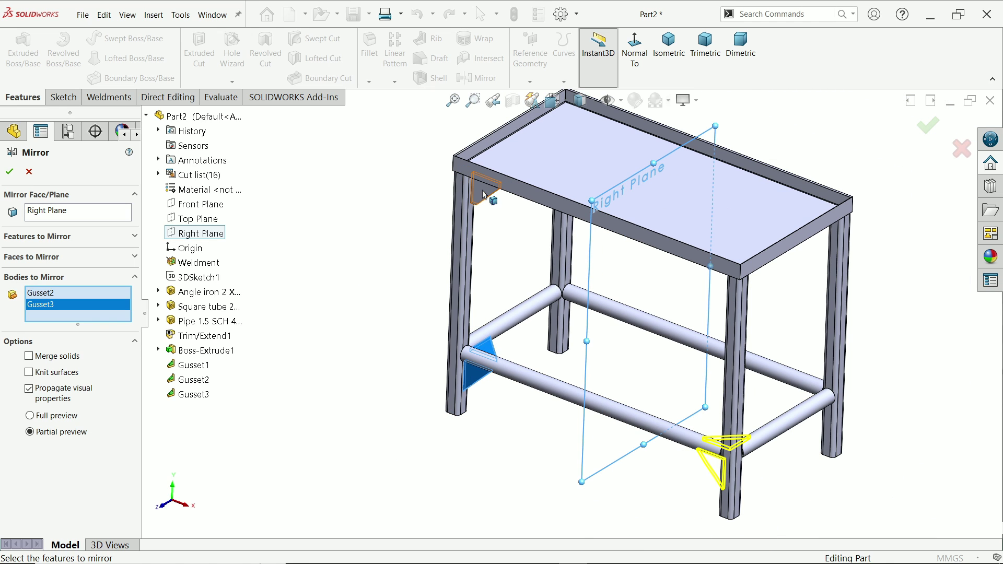
left_click(485, 195)
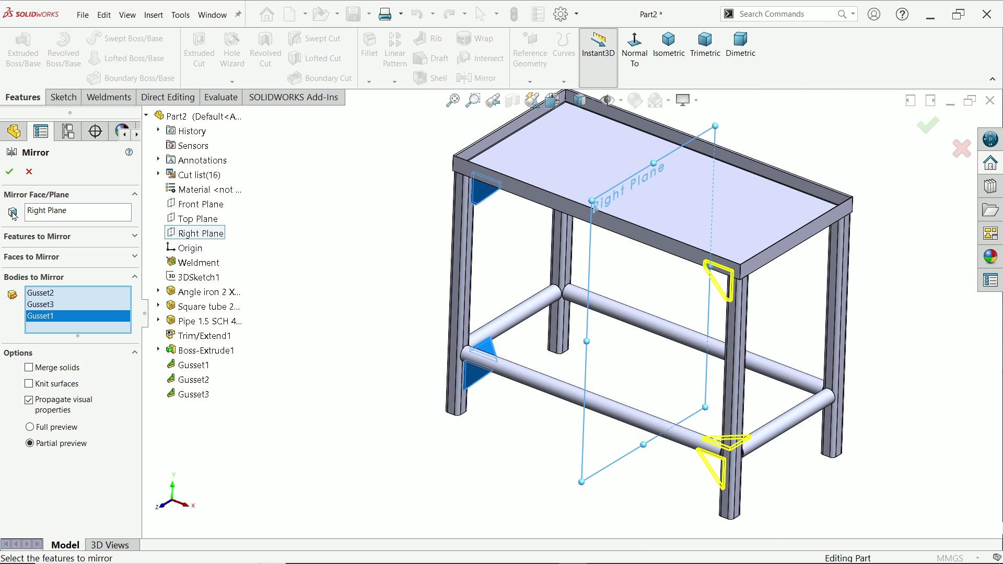
left_click(9, 173)
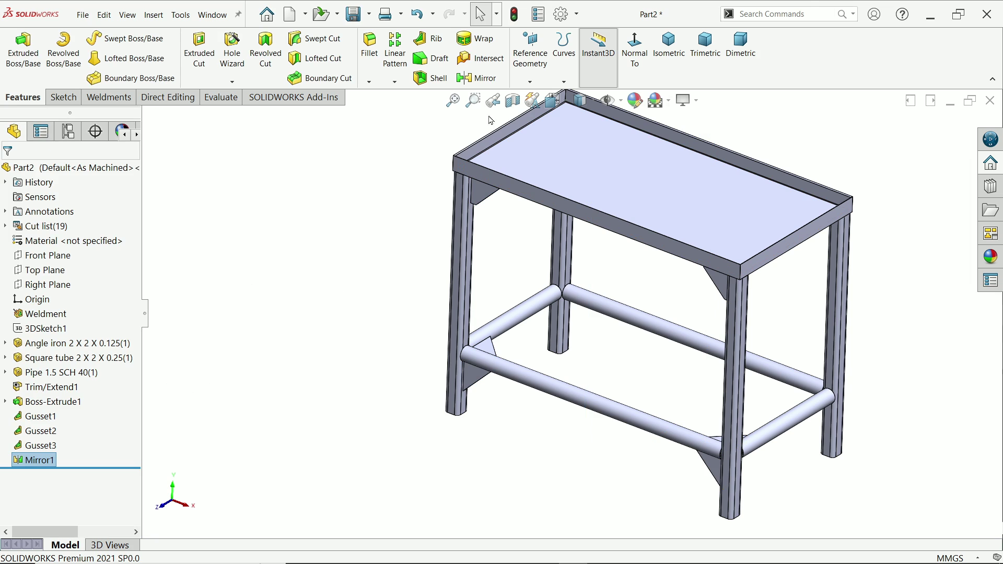
Mirror all six gusset bodies about the Front Plane to the opposite long side of the table
left_click(476, 78)
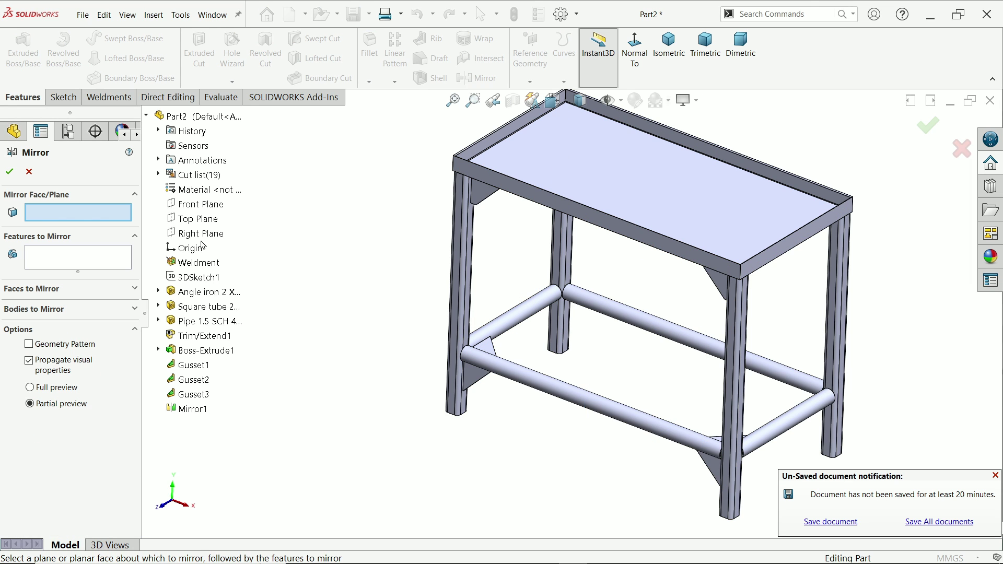
left_click(205, 204)
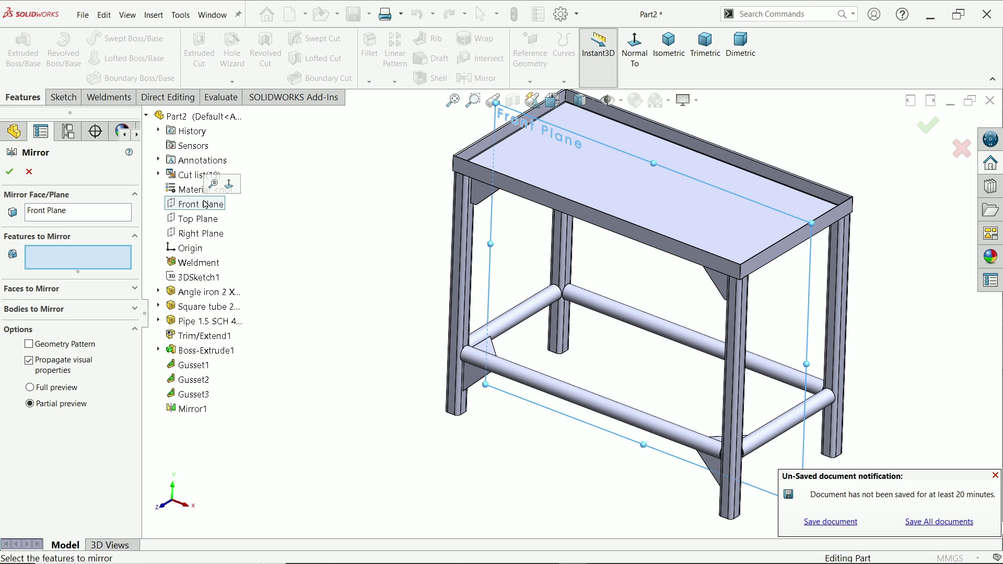
left_click(995, 475)
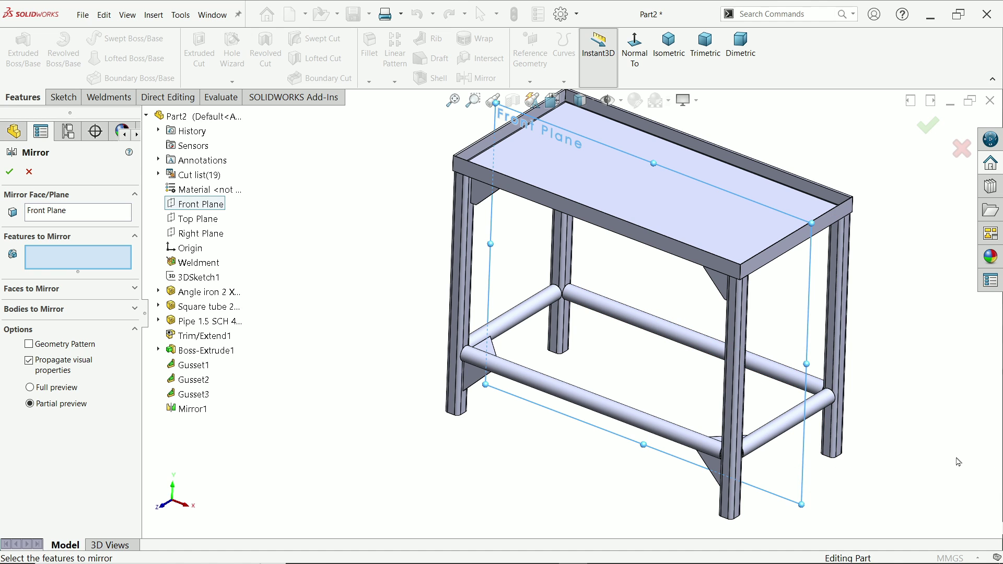
left_click(44, 309)
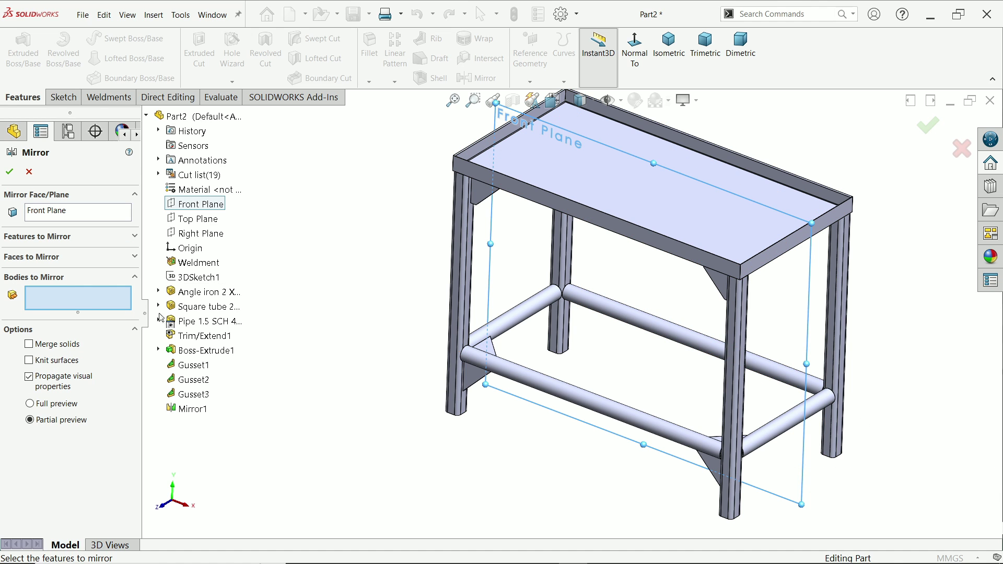
left_click(489, 355)
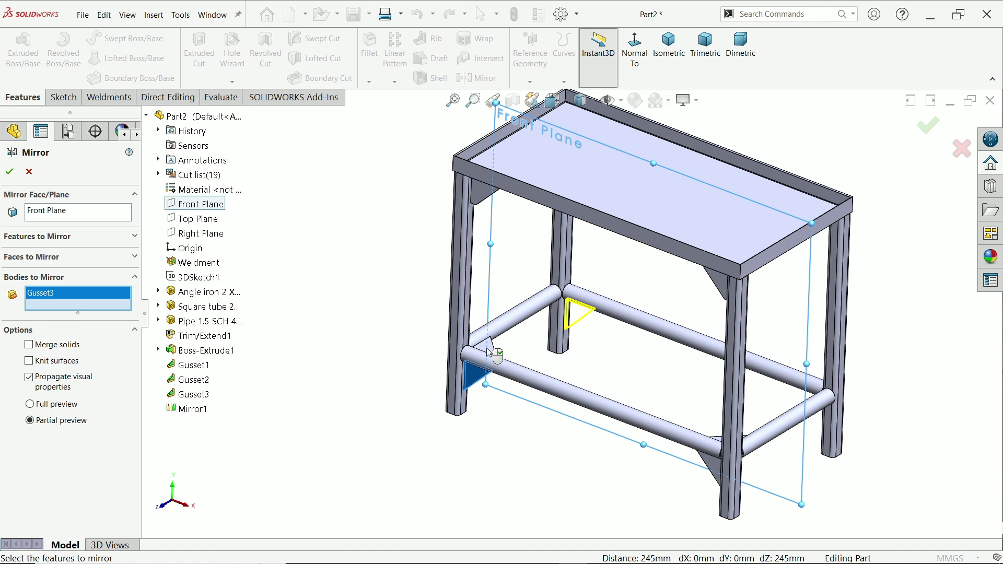
left_click(496, 341)
left_click(486, 204)
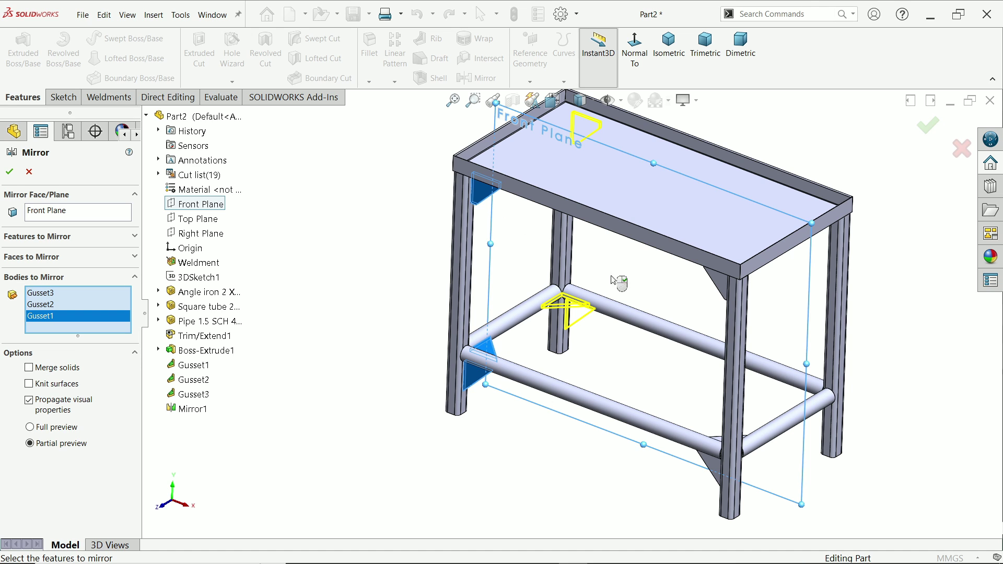
left_click(719, 285)
left_click(707, 461)
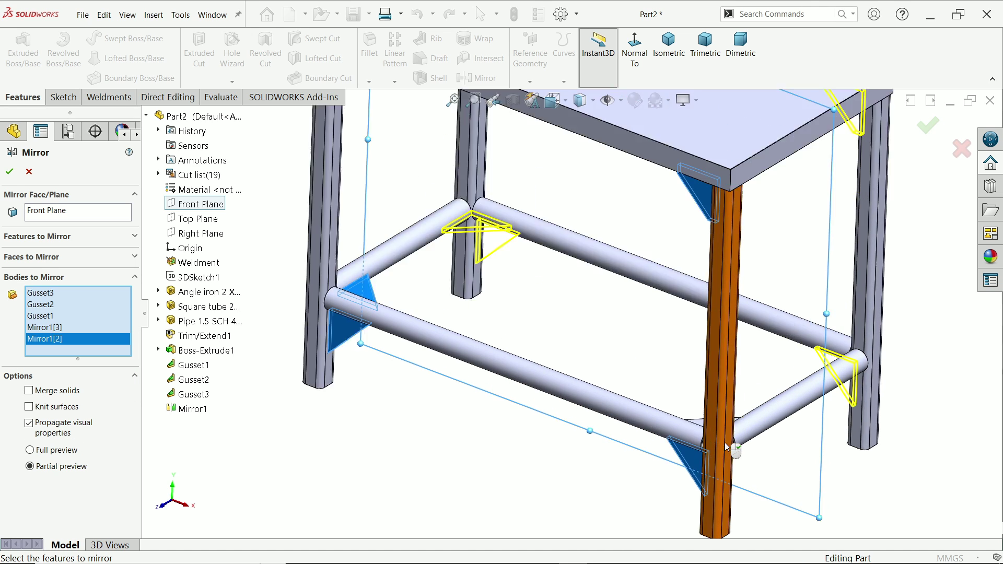
scroll(706, 461, "down", 5)
left_click(653, 387)
scroll(653, 387, "up", 5)
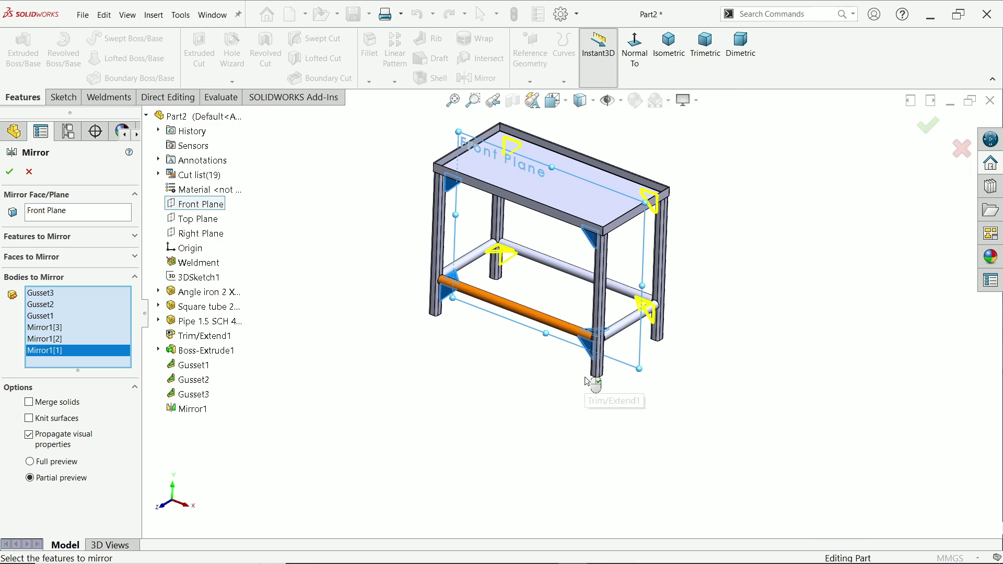
left_click(8, 174)
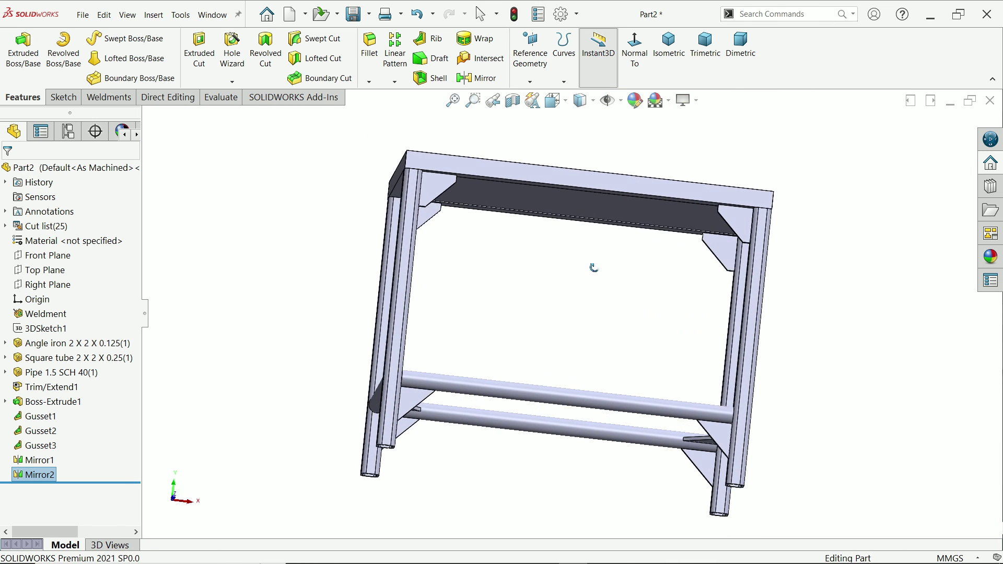
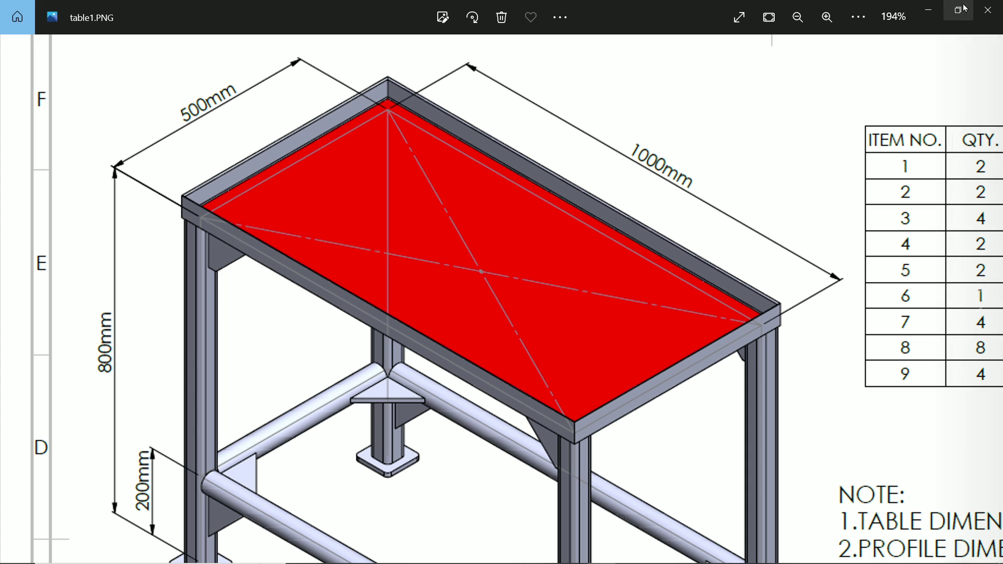
Close the reference drawing view and start an End Cap on the open bottom face of the front corner leg
left_click(929, 12)
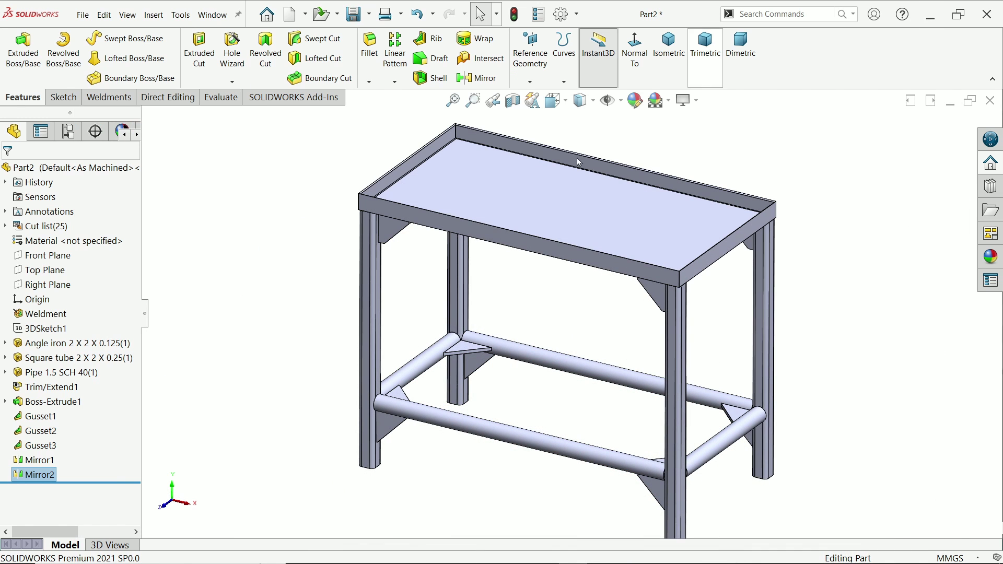
left_click(274, 185)
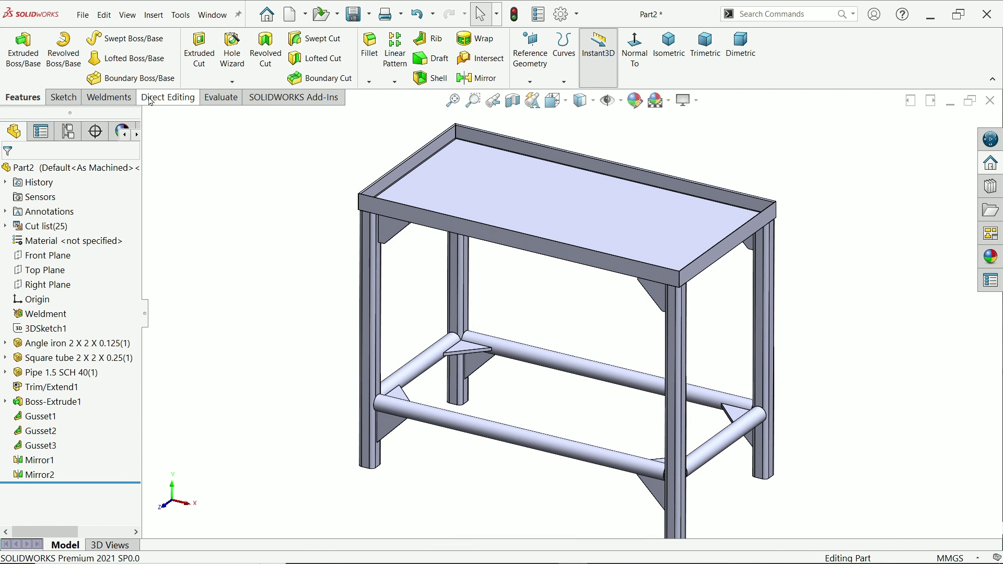
left_click(108, 97)
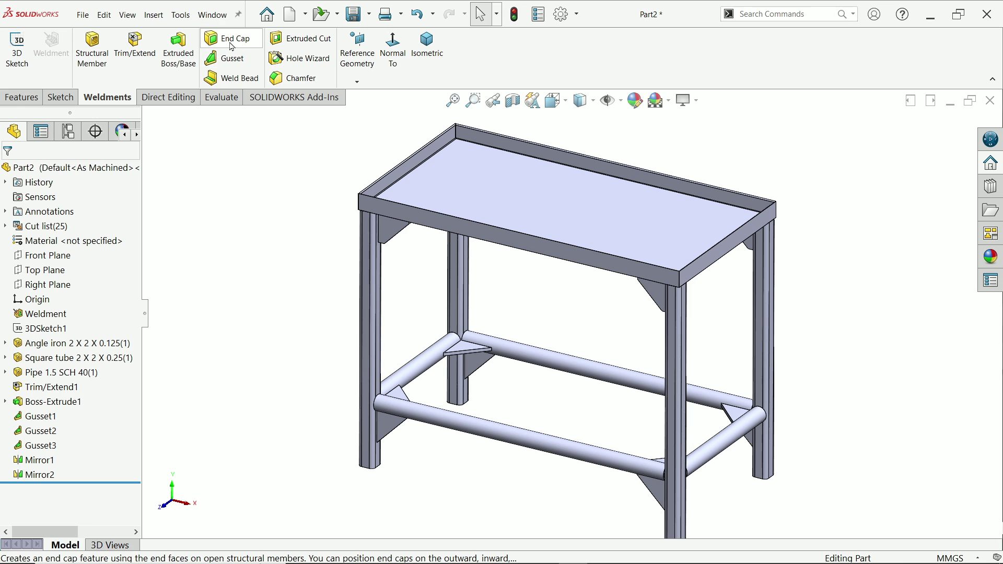
left_click(232, 47)
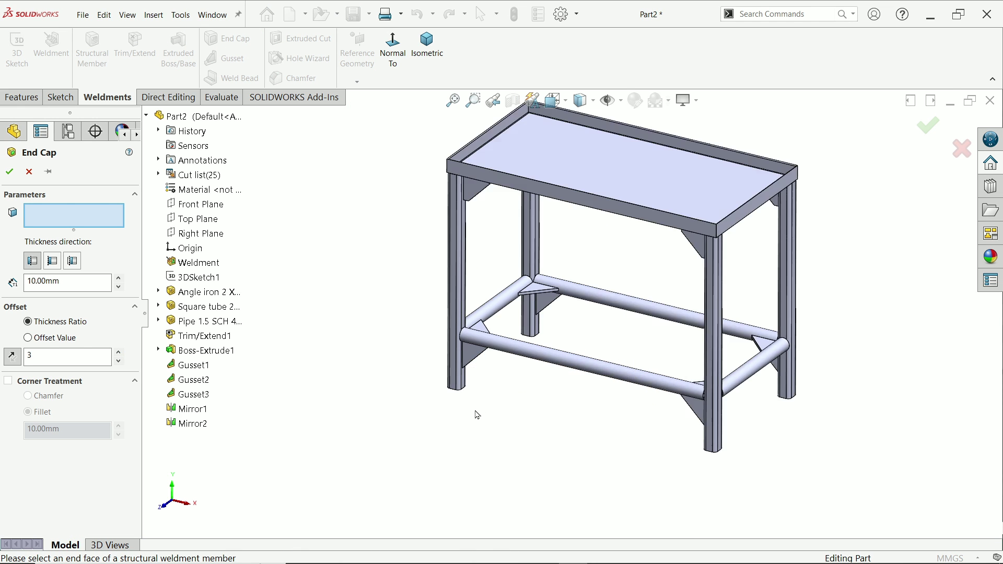
scroll(526, 340, "down", 3)
middle_click_drag(526, 340, 445, 398)
scroll(444, 392, "down", 3)
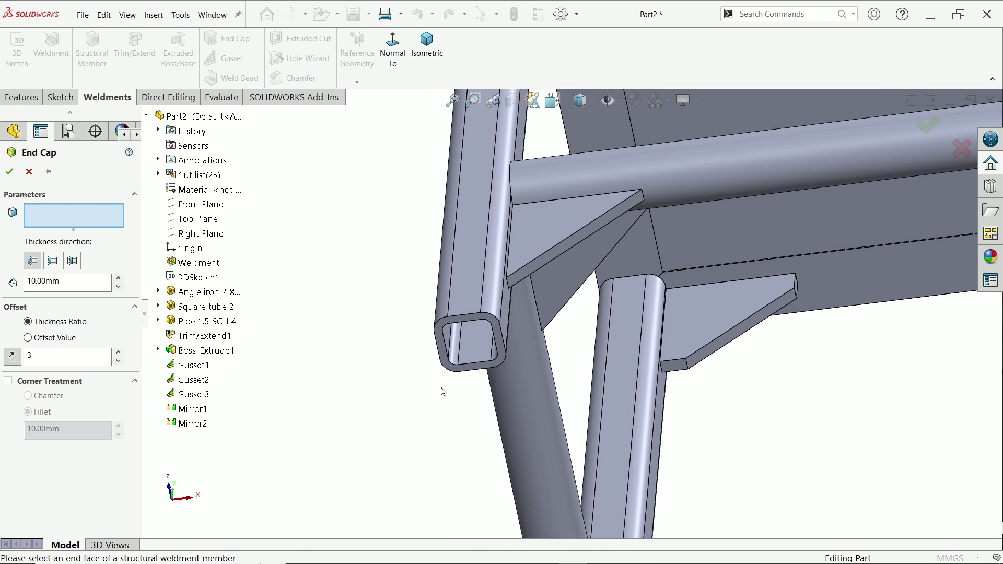
scroll(443, 392, "down", 3)
left_click(486, 261)
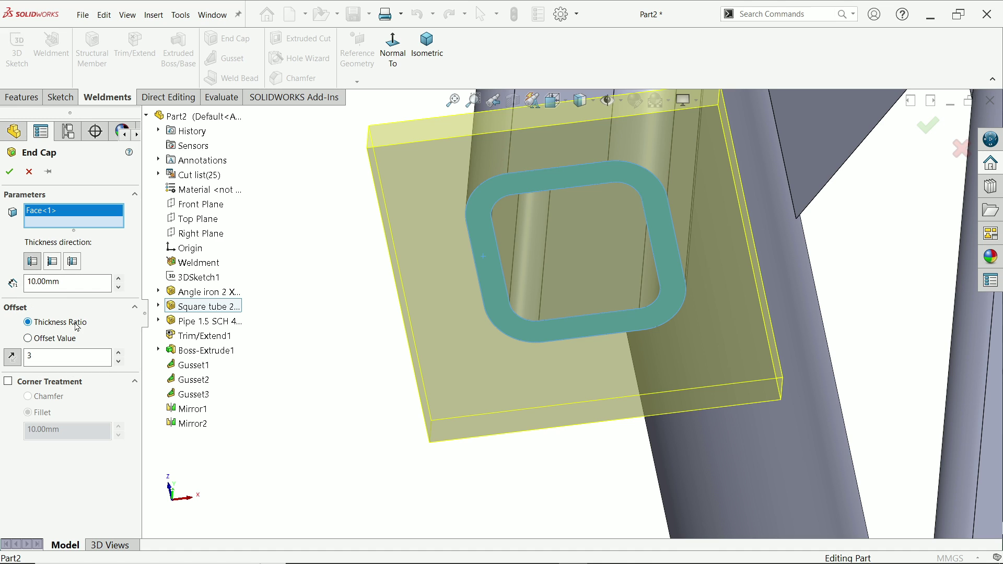
Try an end cap thickness ratio of 1 with the offset direction reversed, and set the ratio back to 3
left_click_drag(44, 354, 19, 356)
type("1")
middle_click_drag(478, 302, 449, 314)
left_click(12, 358)
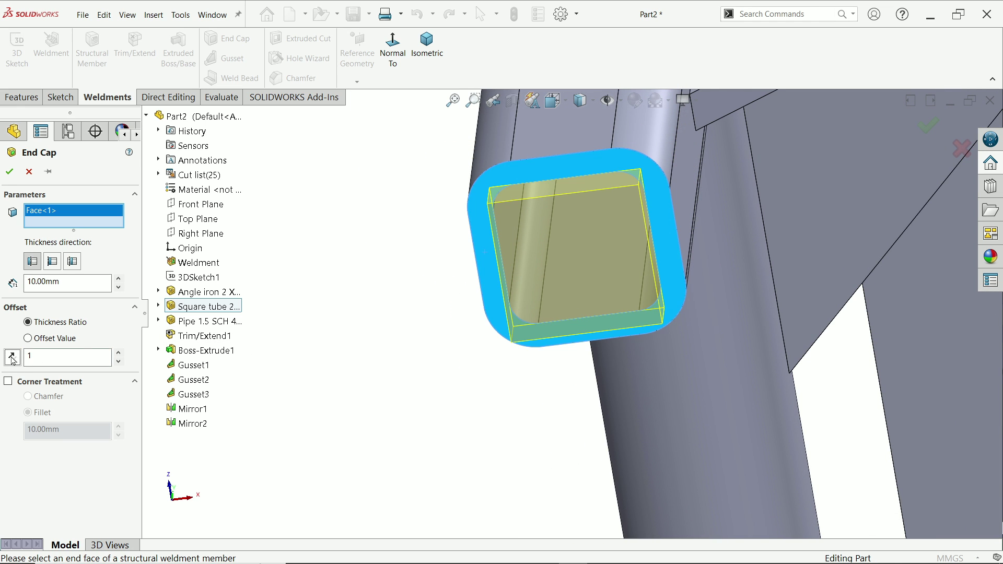
mouse_move(583, 282)
middle_mouse_down()
mouse_move(614, 257)
mouse_move(578, 269)
middle_mouse_up()
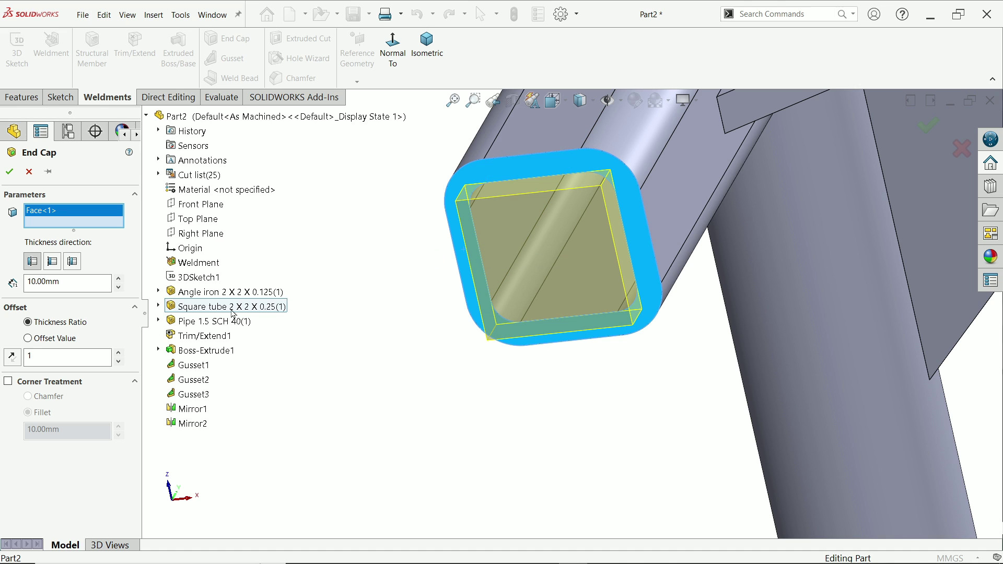
left_click(16, 361)
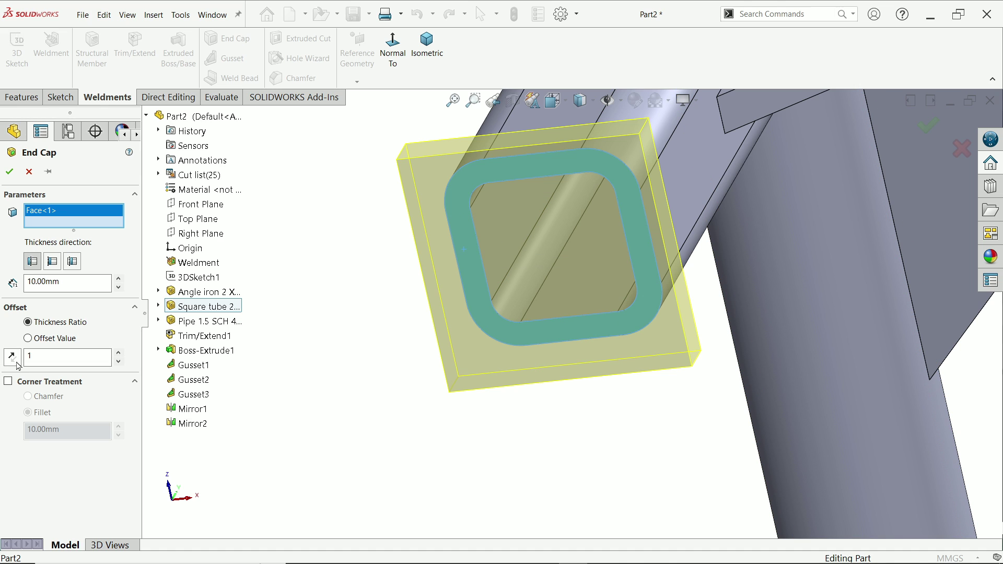
left_click(12, 355)
type("3")
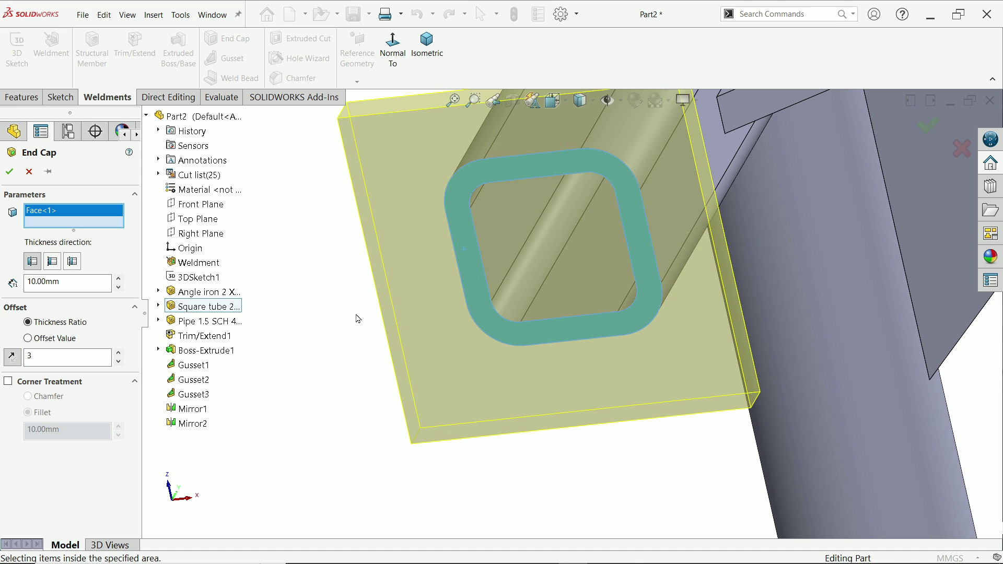
Add a 5 mm fillet corner treatment to the end cap and create it
left_click(8, 382)
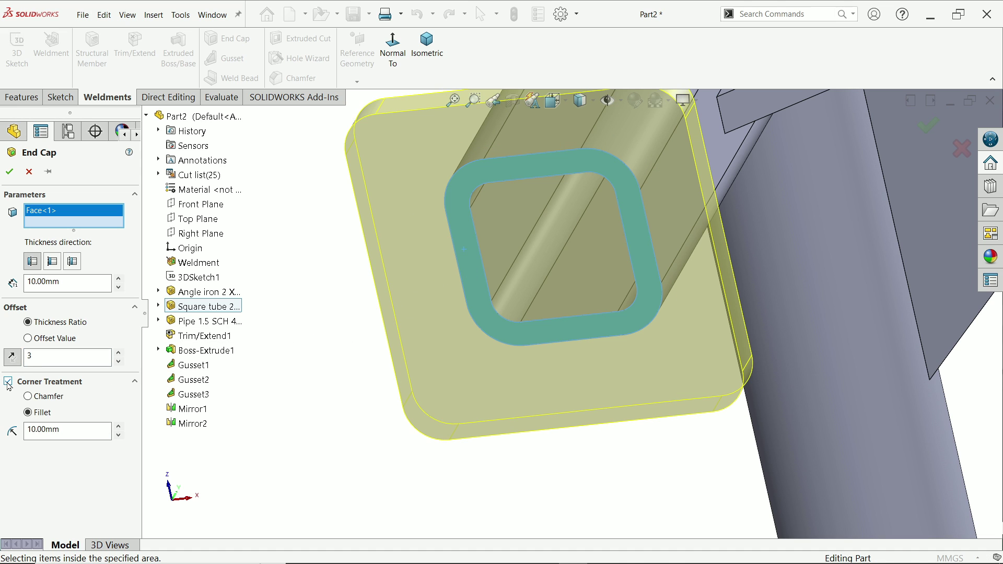
double_click(52, 433)
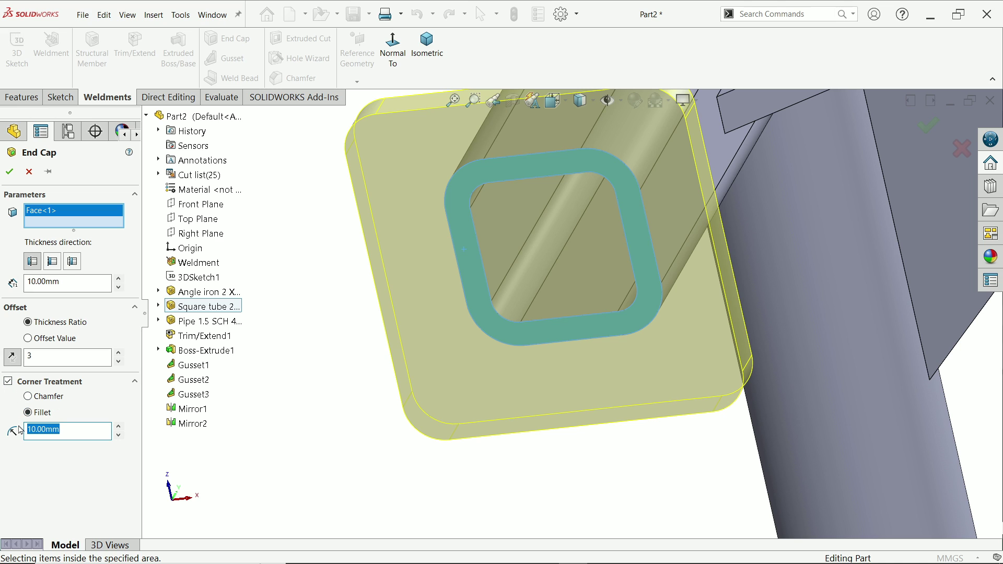
type("5")
key("Return")
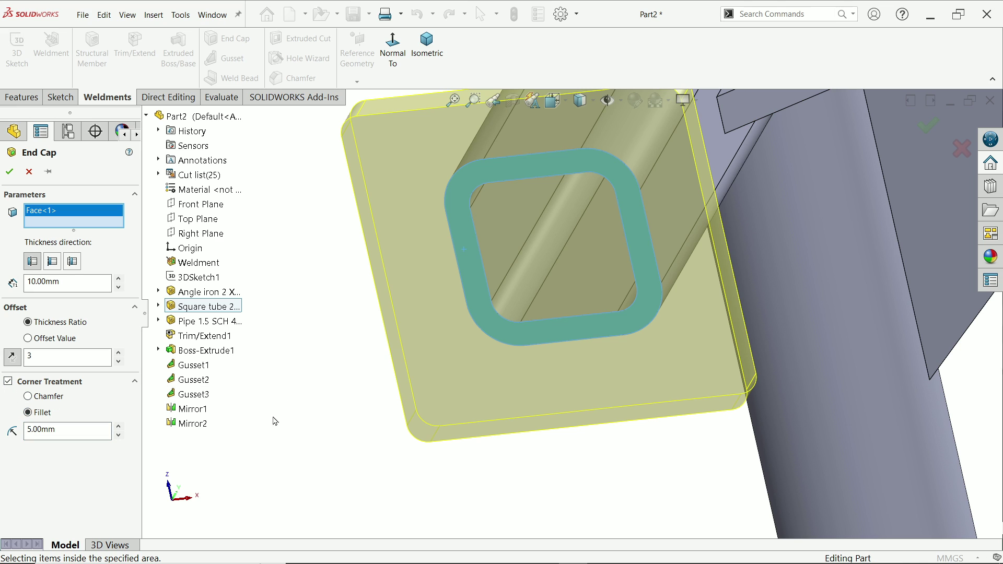
scroll(265, 434, "up", 2)
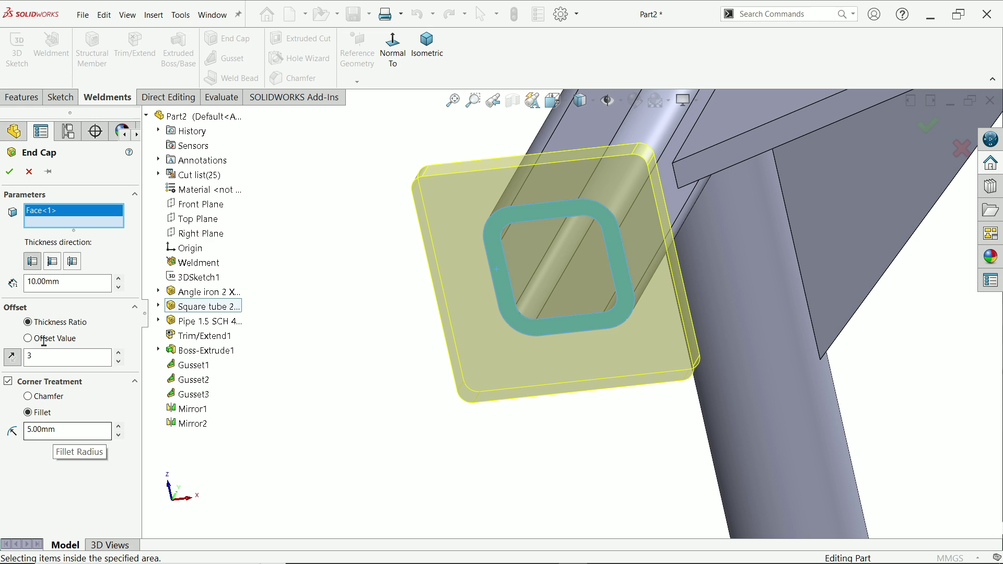
left_click(10, 171)
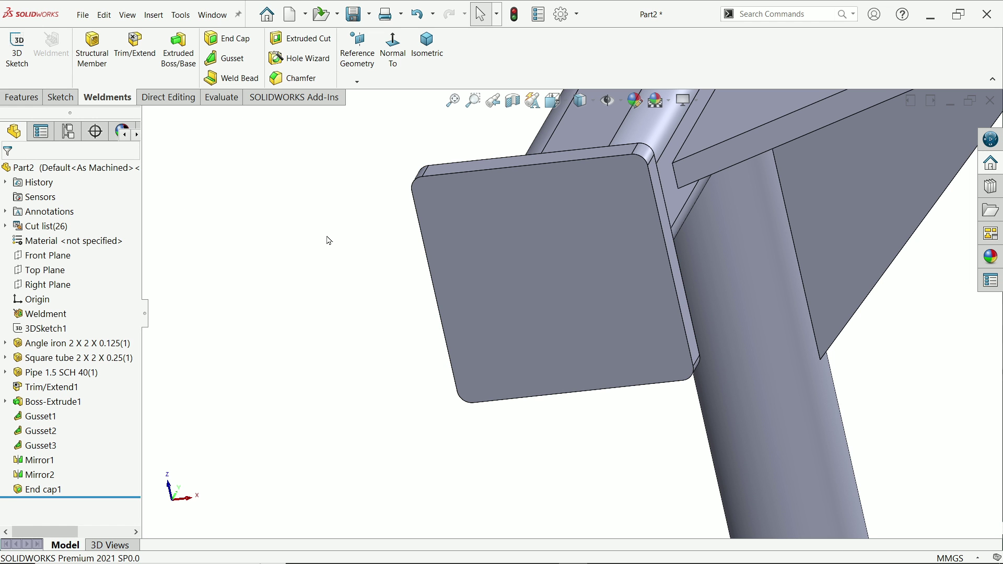
Mirror the end cap body about the Front Plane onto the rear leg at the same end of the table
middle_click_drag(329, 240, 607, 479)
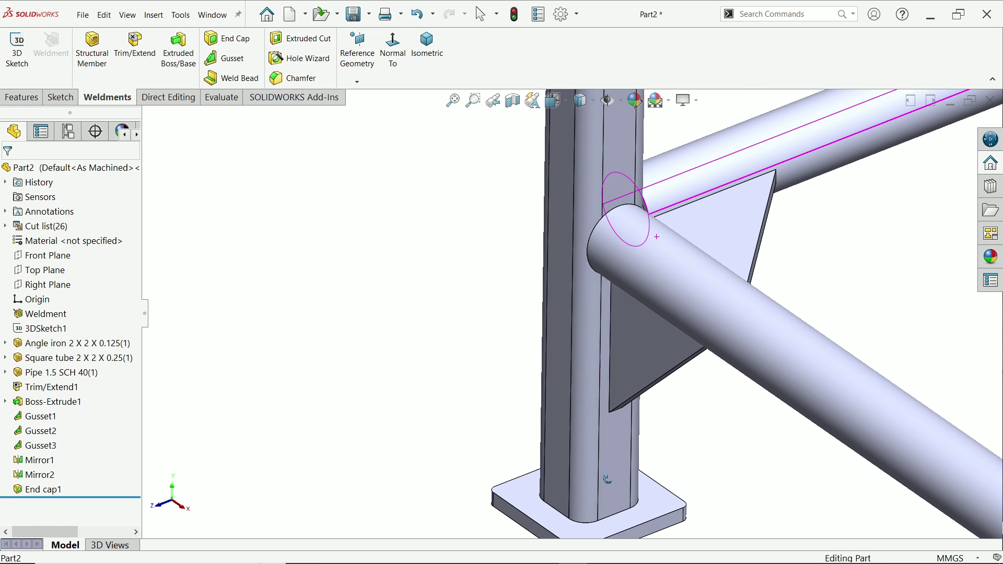
scroll(607, 479, "up", 10)
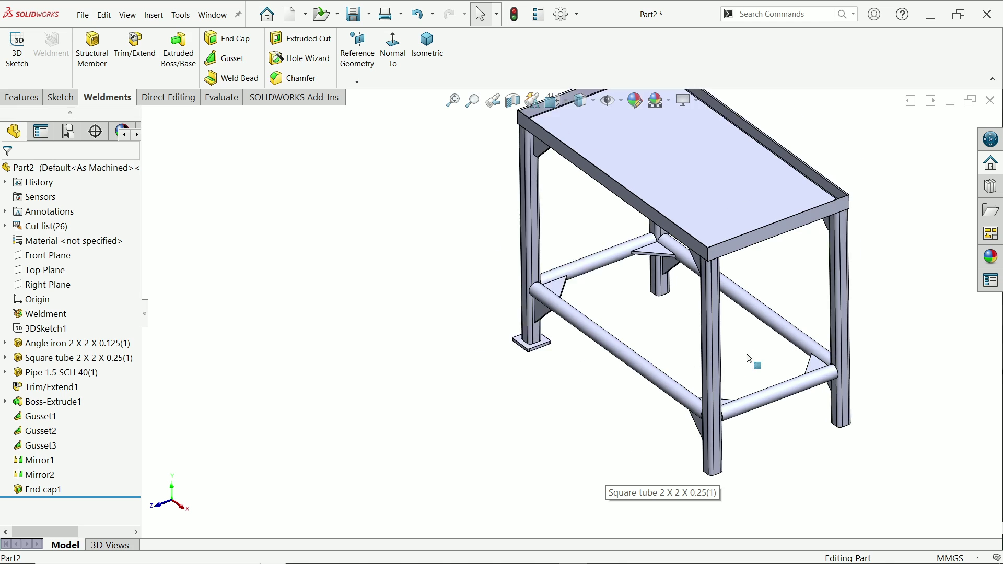
scroll(749, 359, "down", 2)
left_click(21, 98)
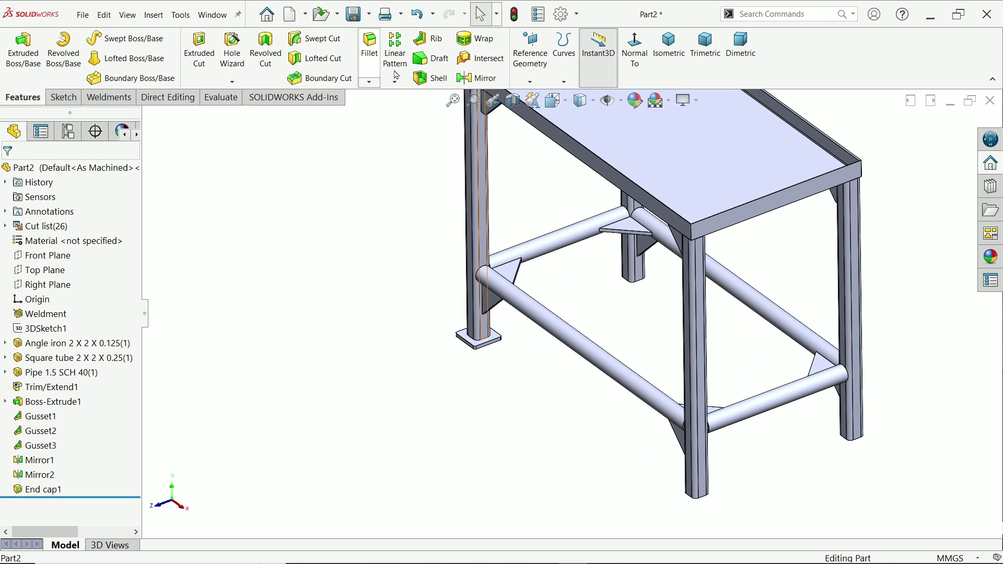
left_click(476, 77)
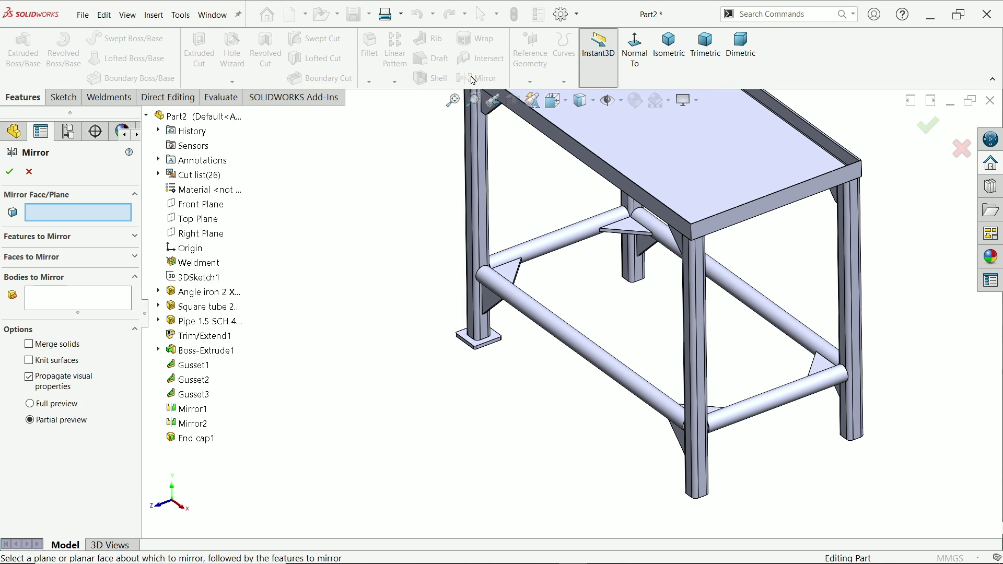
left_click(194, 204)
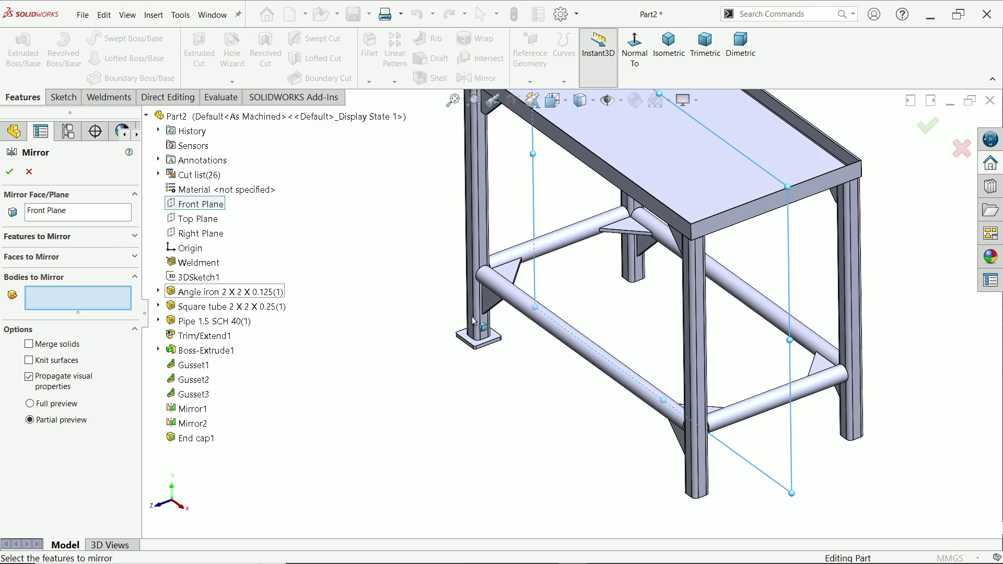
left_click(476, 344)
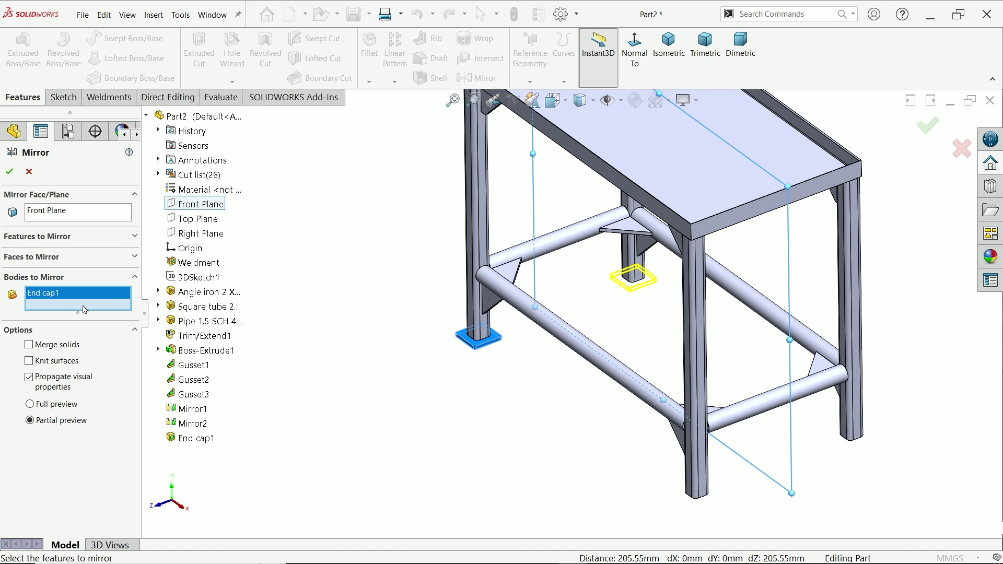
left_click(10, 171)
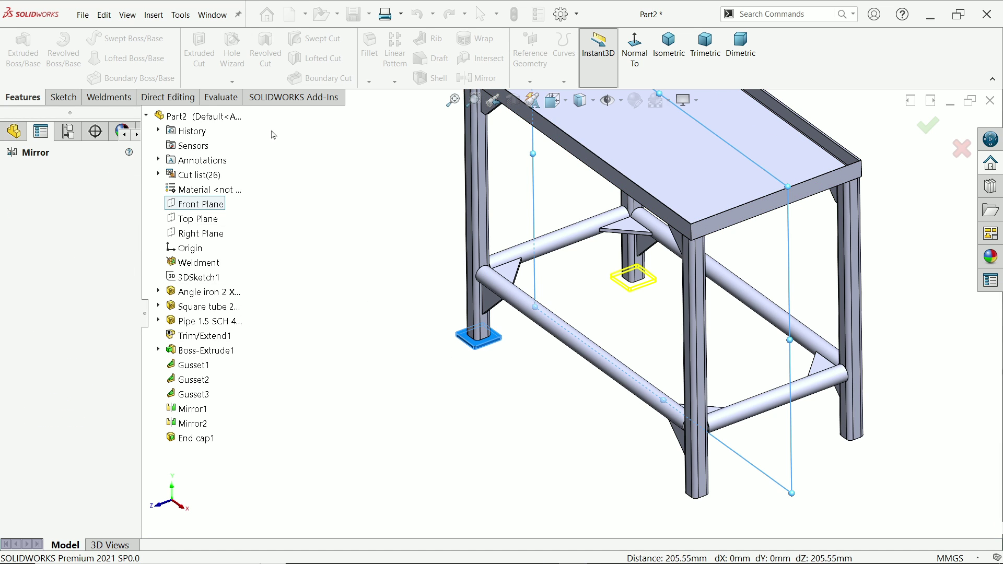
Mirror both end cap bodies about the Right Plane onto the two legs at the opposite end of the table
left_click(483, 79)
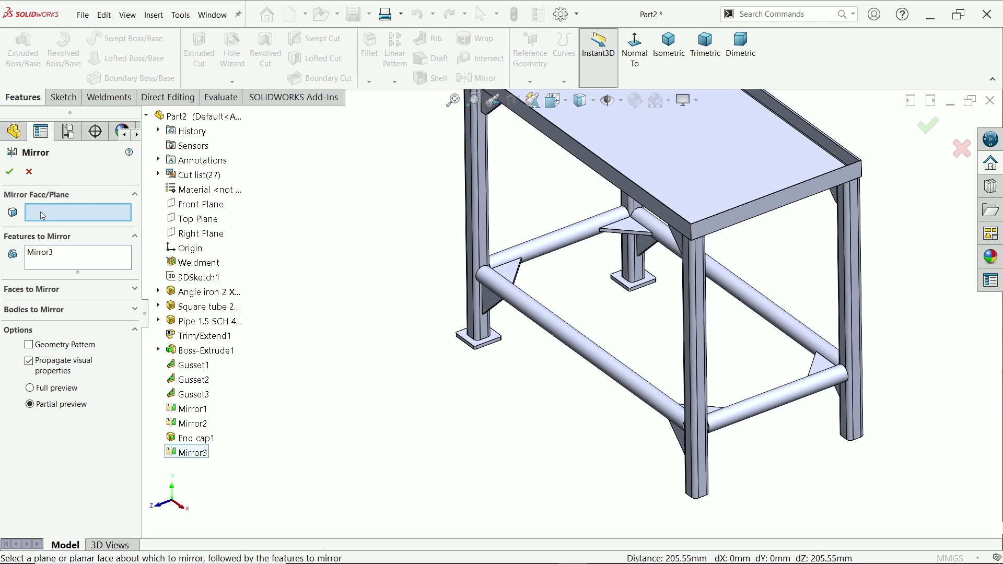
left_click(199, 239)
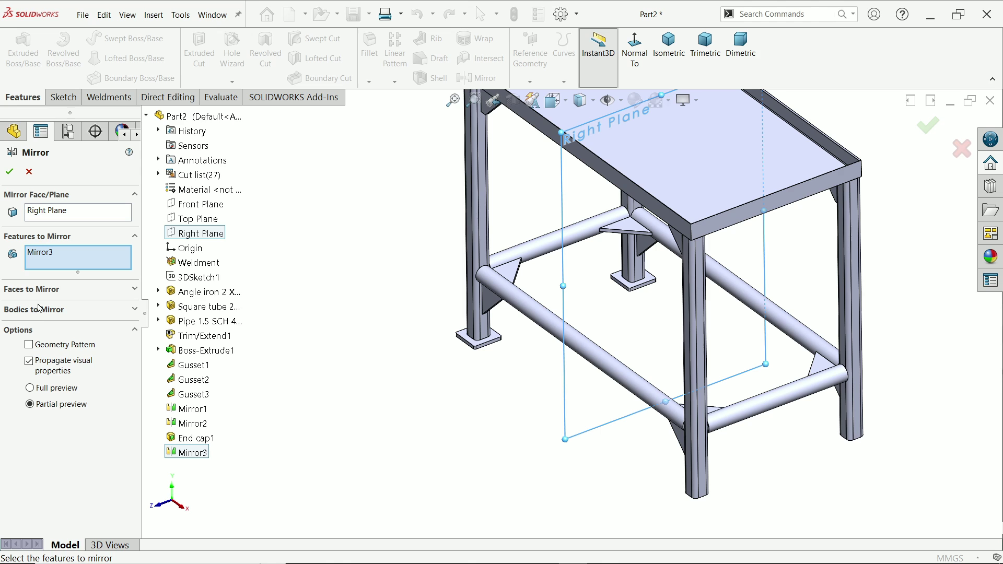
left_click(27, 316)
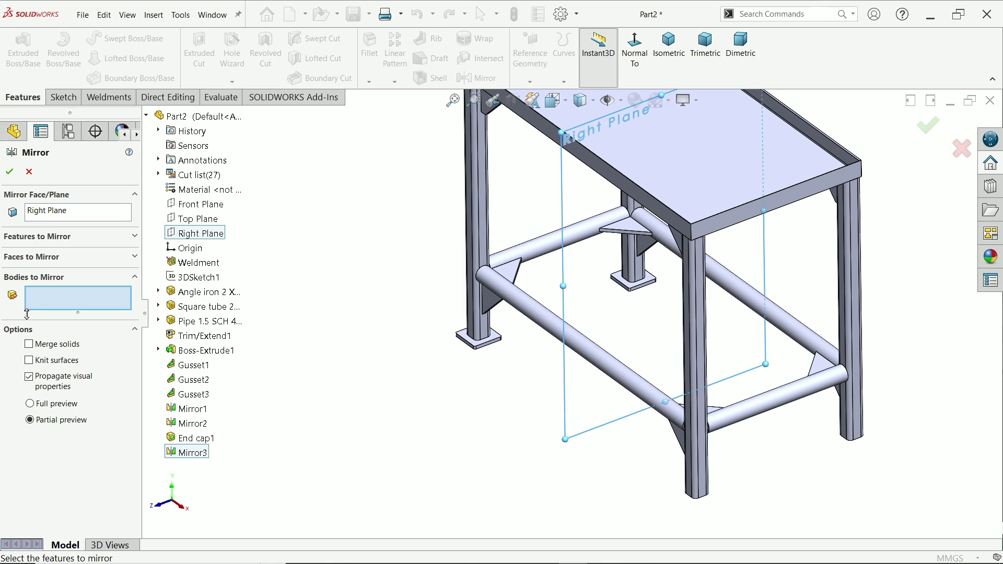
left_click(491, 343)
left_click(635, 290)
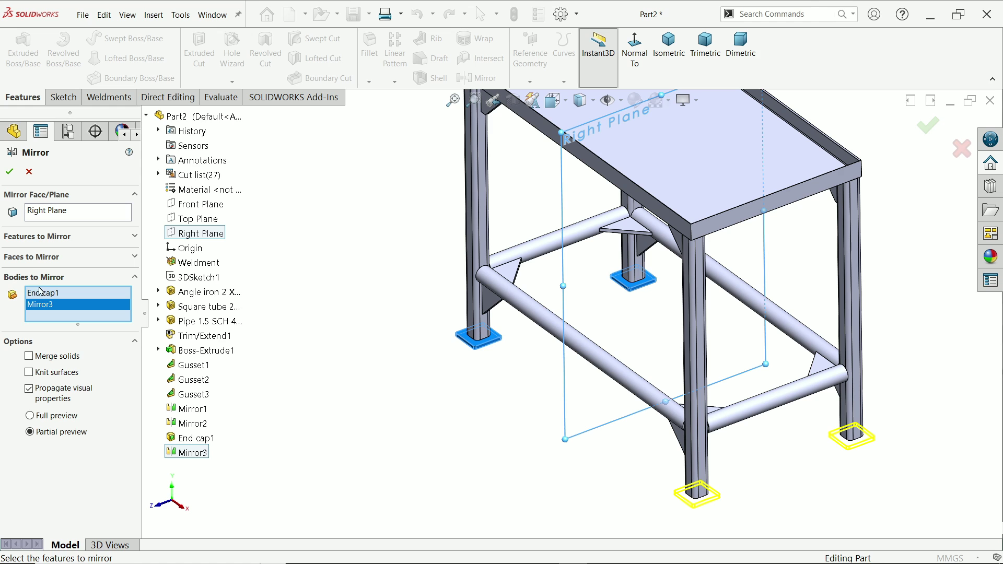
left_click(8, 171)
Apply a red color appearance to the table top's extrude feature, Boss-Extrude1
scroll(395, 372, "down", 3)
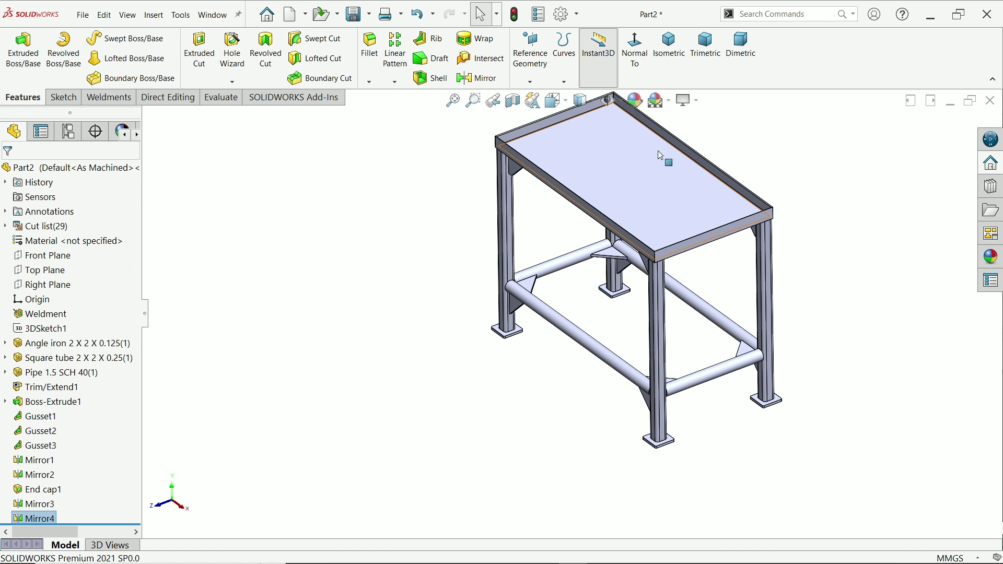
key("ctrl+7")
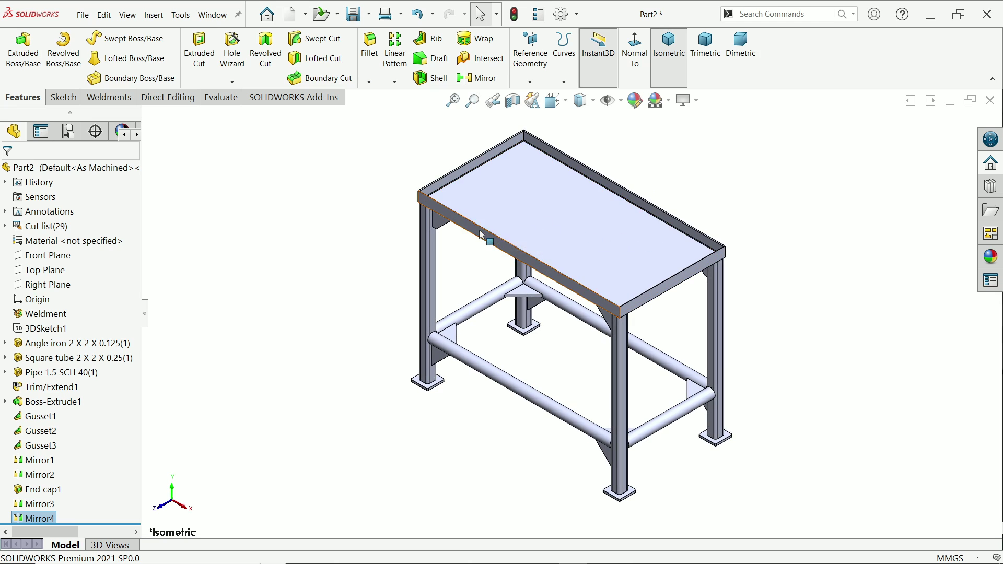
left_click(481, 235)
left_click(19, 405)
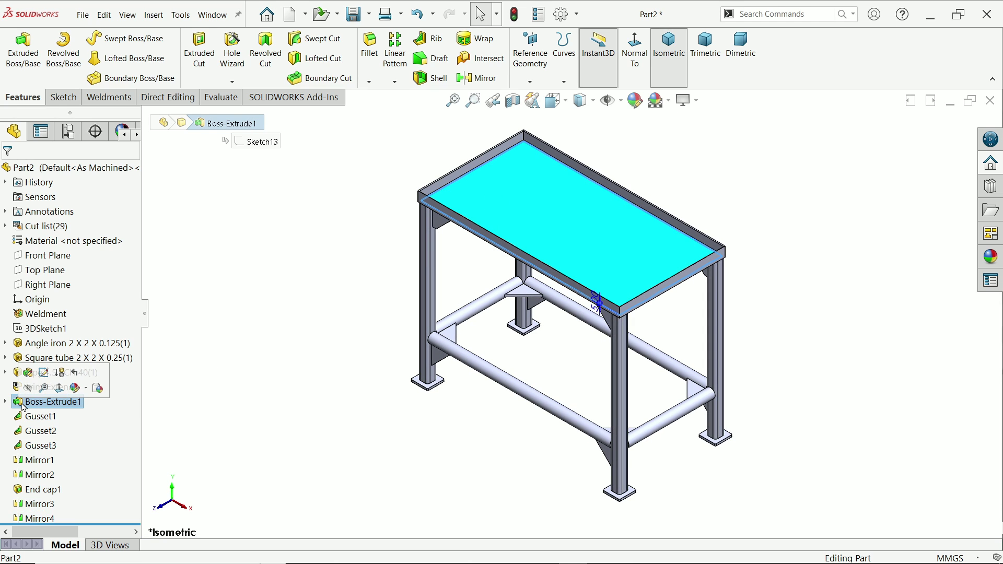
left_click(87, 393)
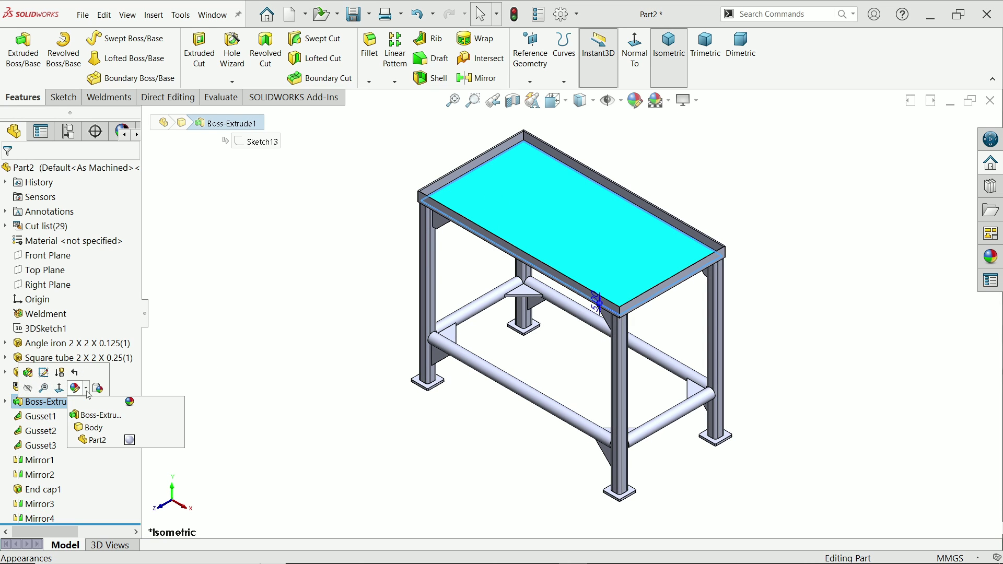
left_click(98, 415)
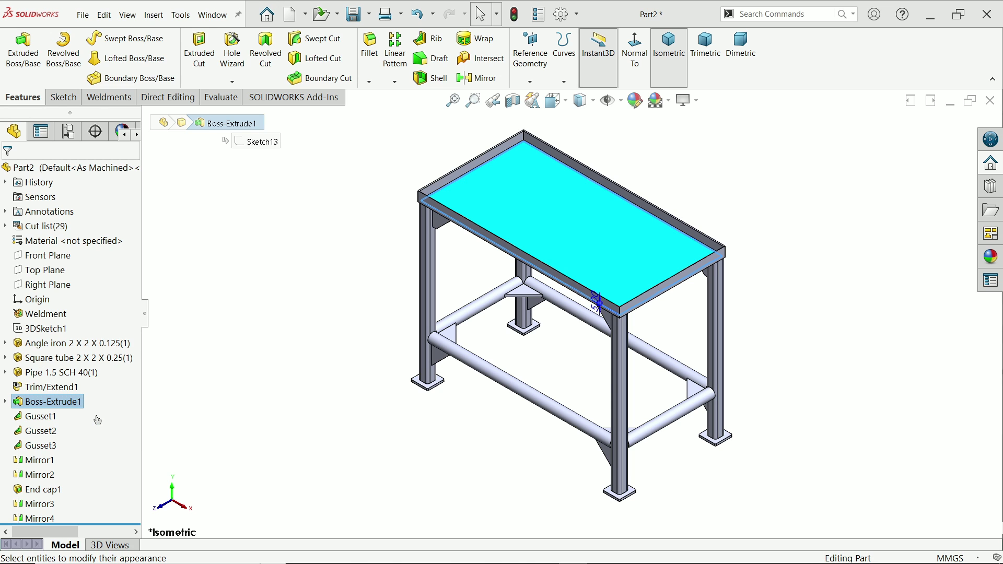
left_click(37, 465)
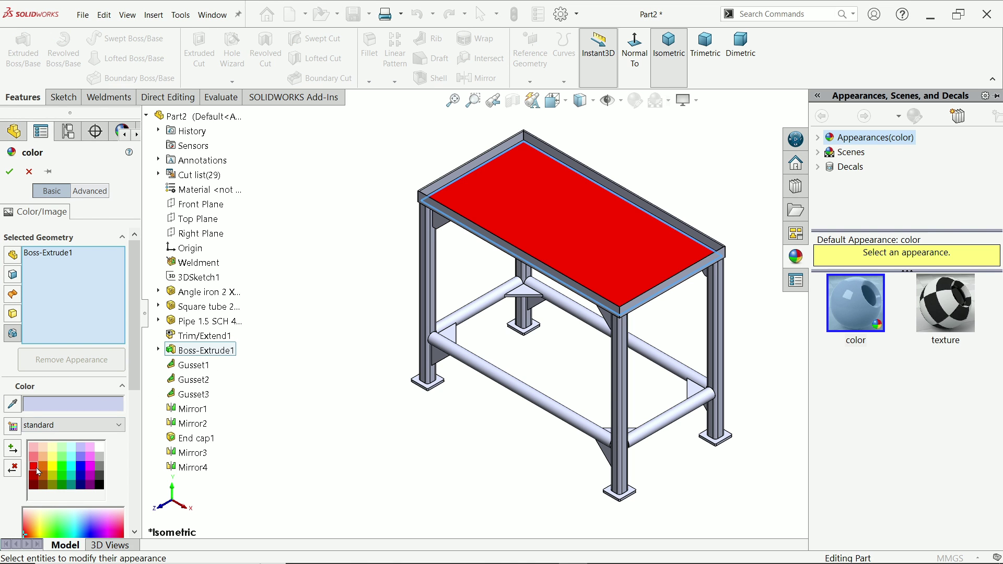
left_click(9, 173)
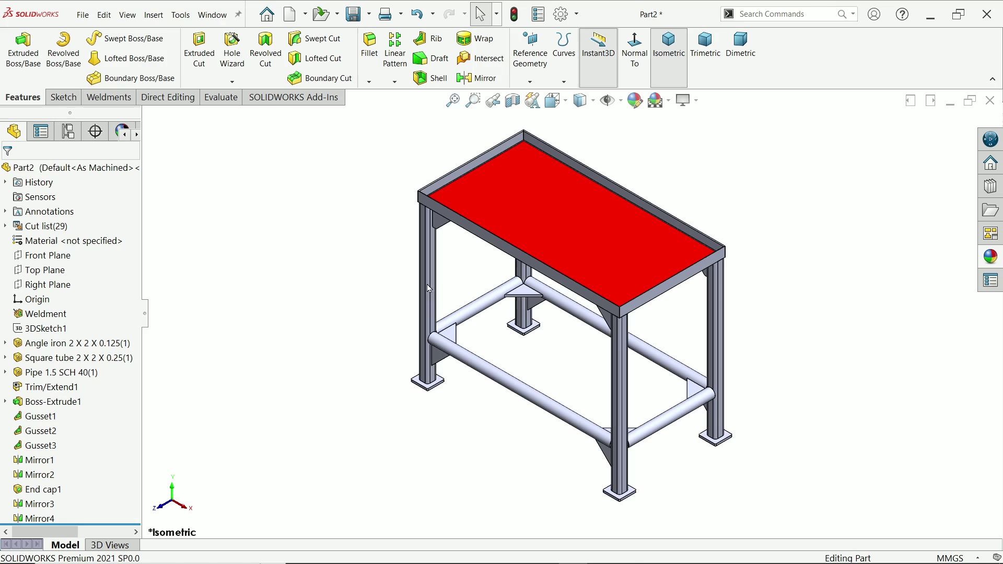
Expand the cut list and highlight each item in turn to examine which frame members, plate, gussets and end caps it groups
middle_click_drag(585, 327, 585, 399)
left_click(6, 225)
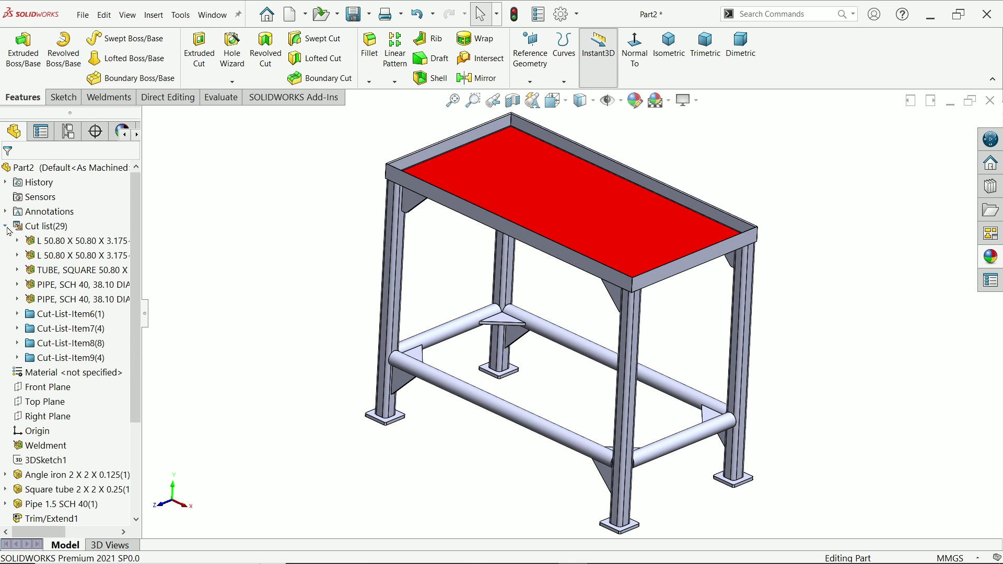
left_click(68, 244)
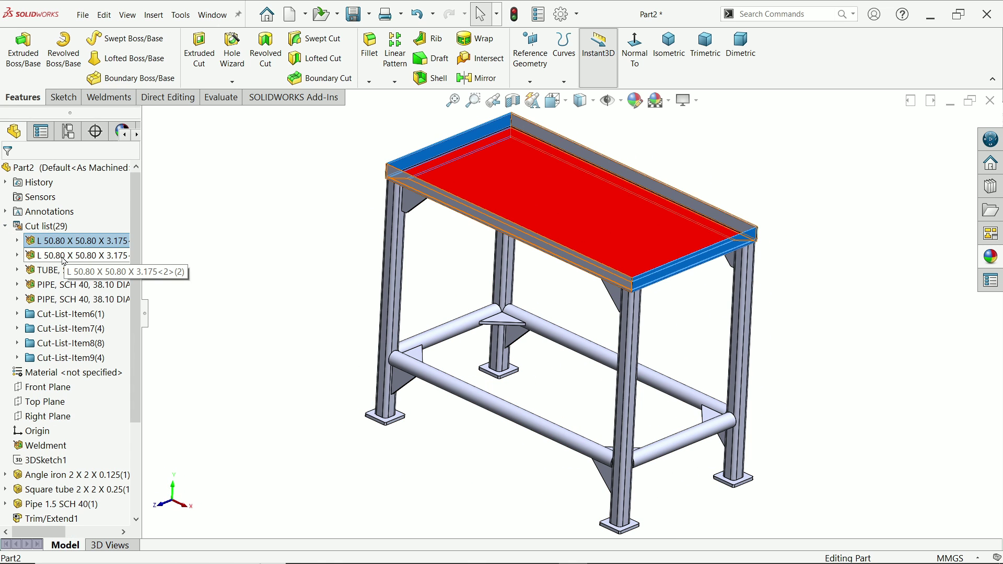
left_click(64, 256)
left_click(58, 270)
left_click(54, 286)
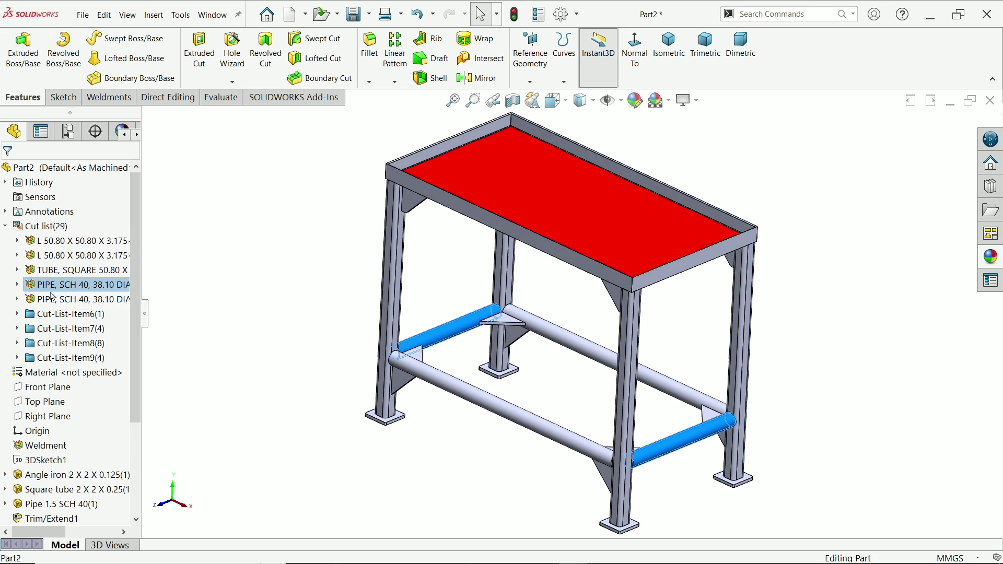
left_click(52, 298)
left_click(45, 318)
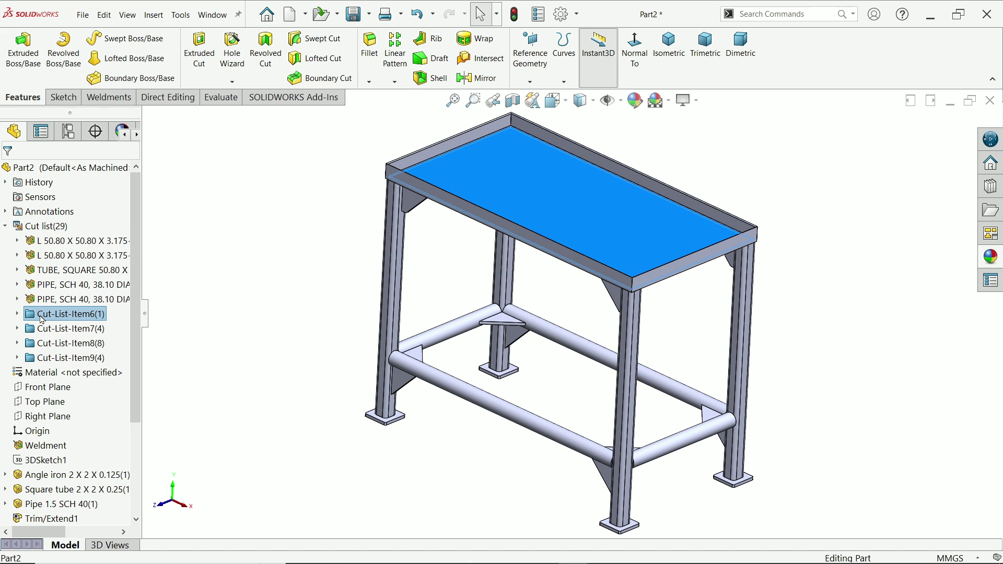
left_click(39, 330)
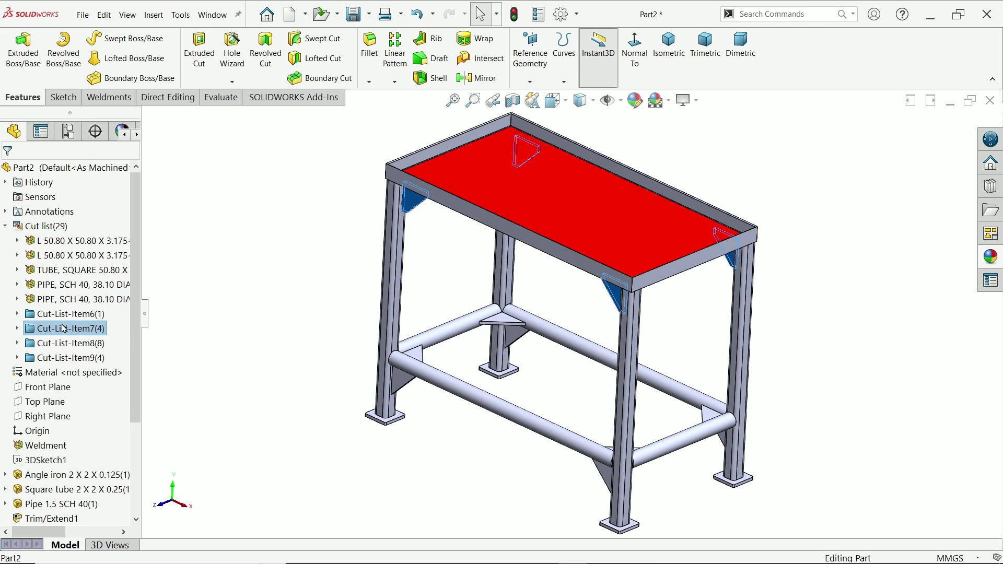
left_click(61, 345)
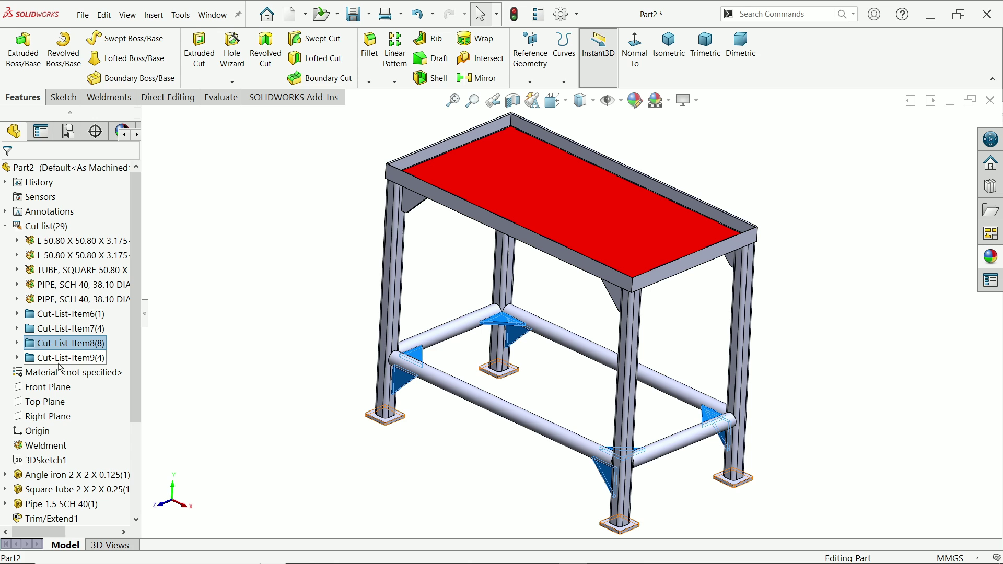
left_click(60, 359)
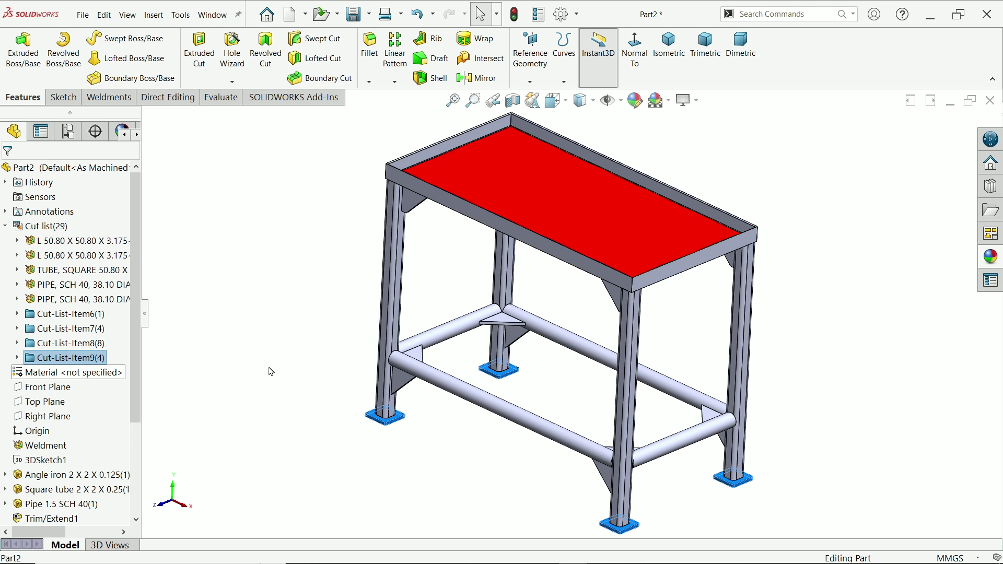
left_click(270, 339)
middle_click_drag(270, 340, 432, 271)
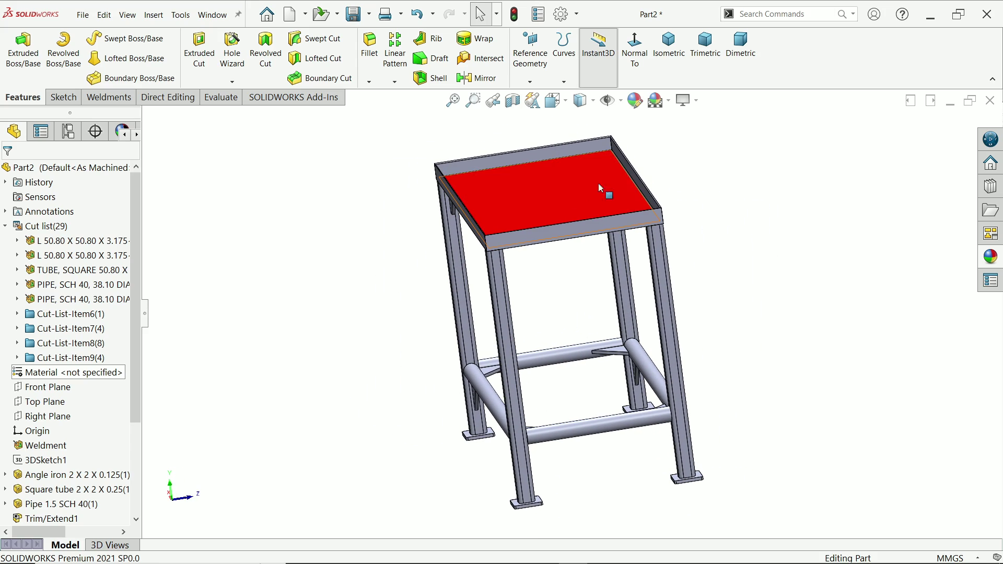
left_click(669, 44)
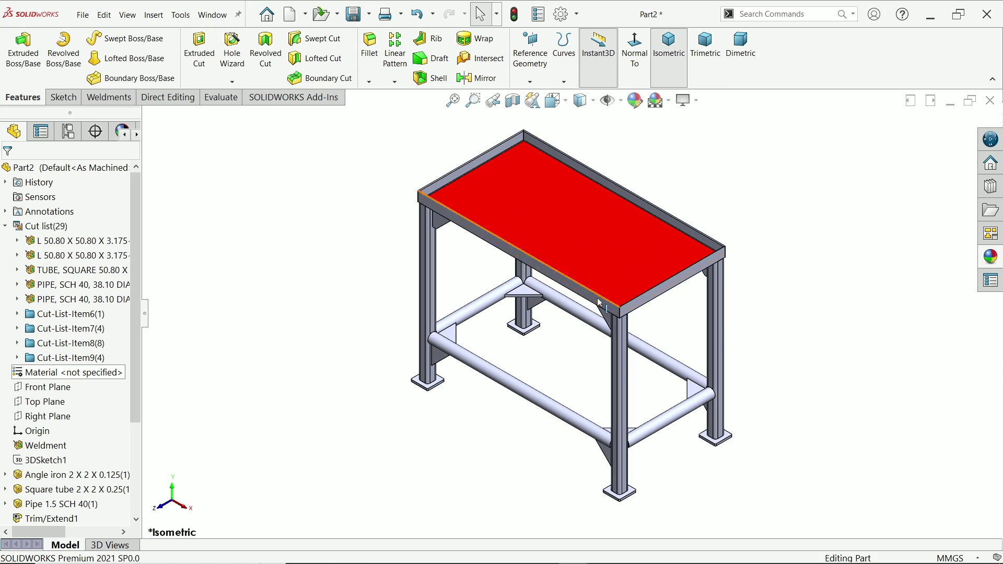
scroll(572, 307, "down", 2)
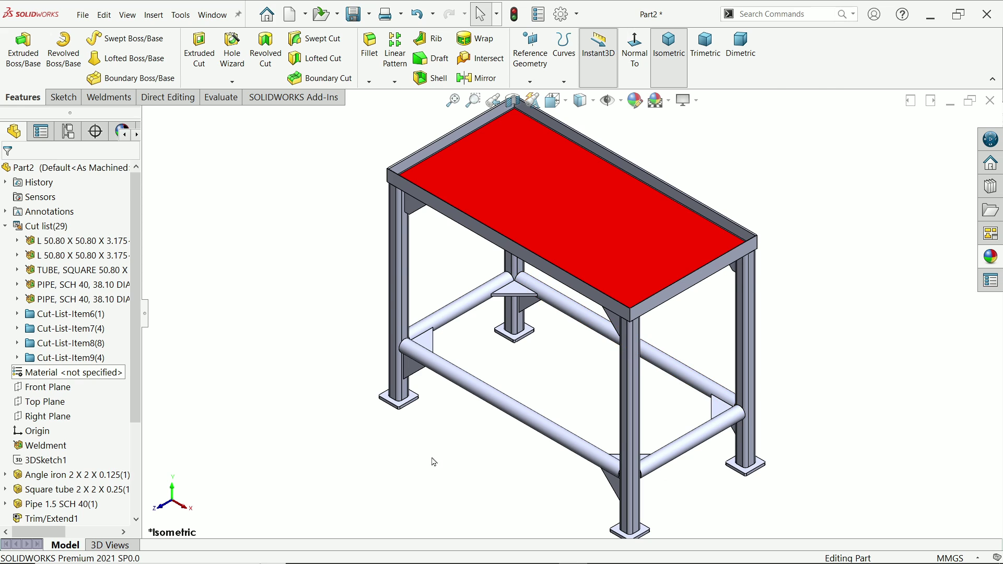